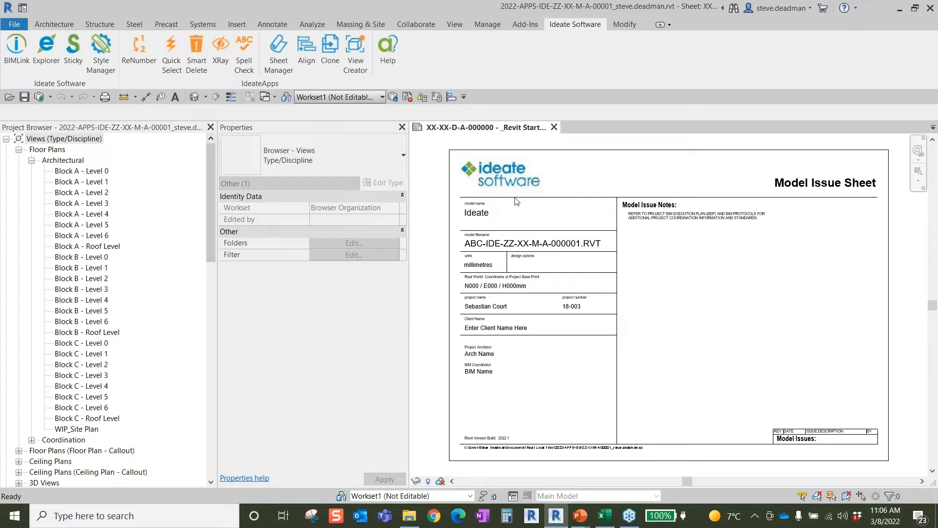
Start a new link in Ideate BIMLink and search the sample library for "create"
click(14, 48)
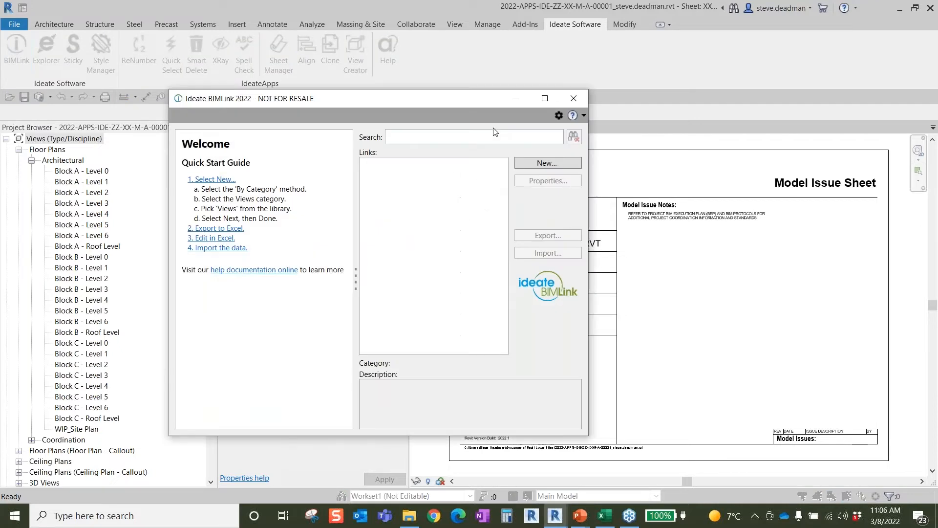
drag(458, 100, 514, 93)
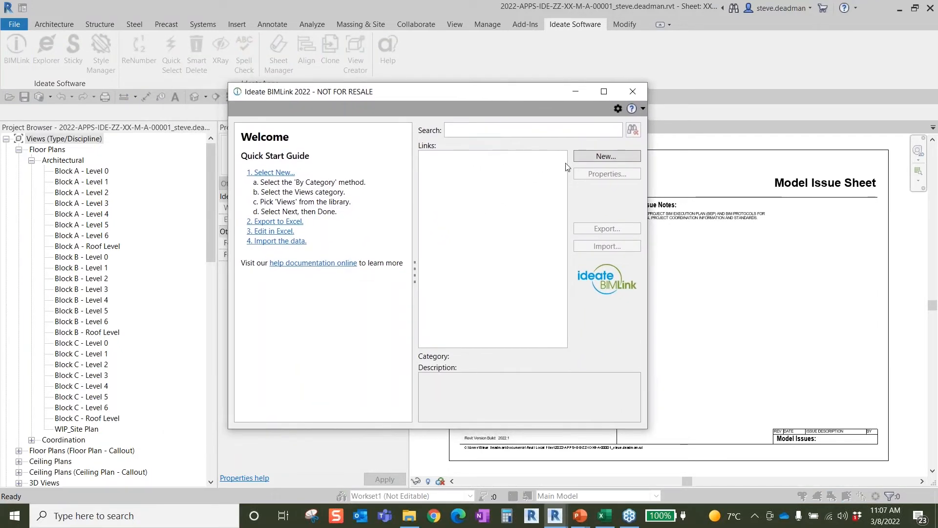
click(623, 155)
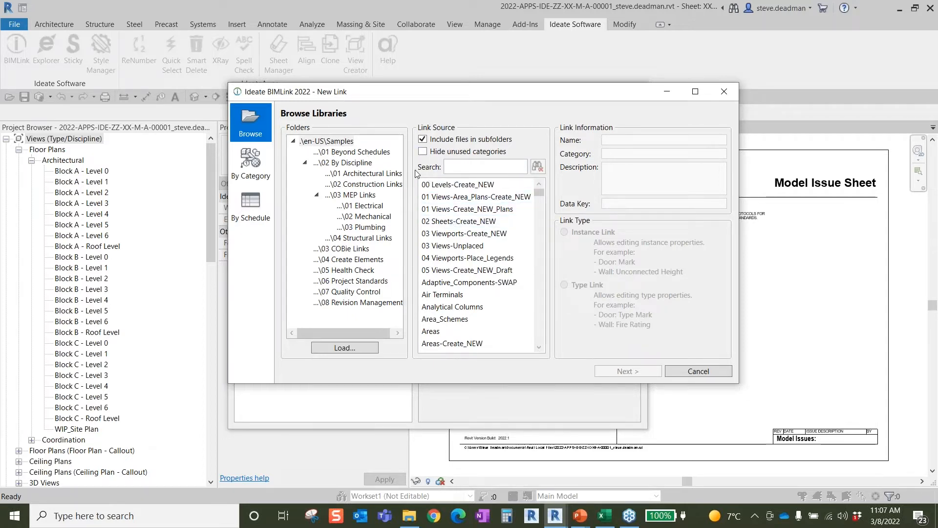
click(466, 169)
text(create)
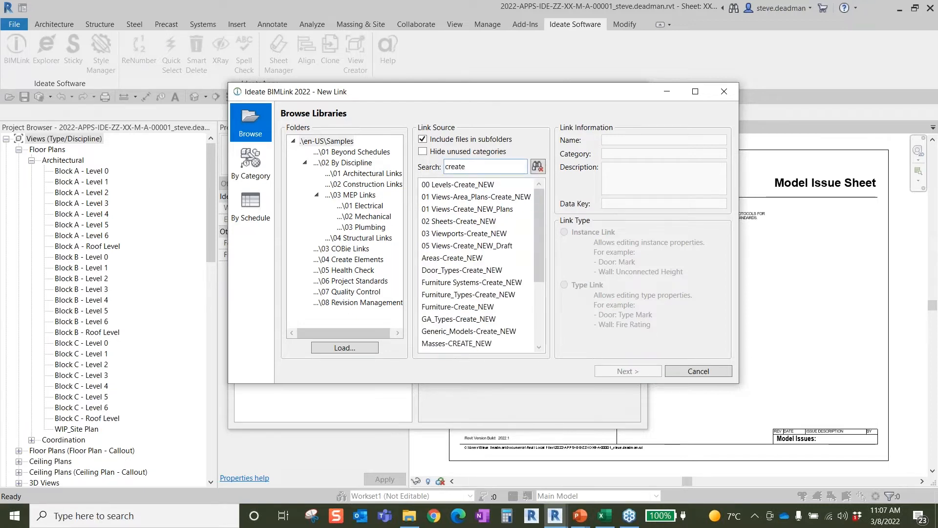
Choose 02 Sheets-Create_NEW as the link source and continue to its property settings
drag(543, 205, 533, 303)
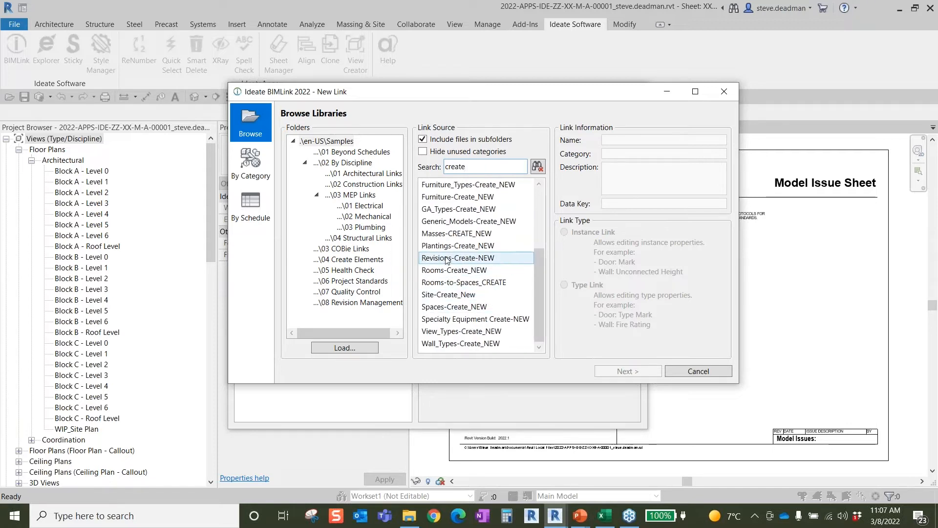
drag(540, 268, 540, 207)
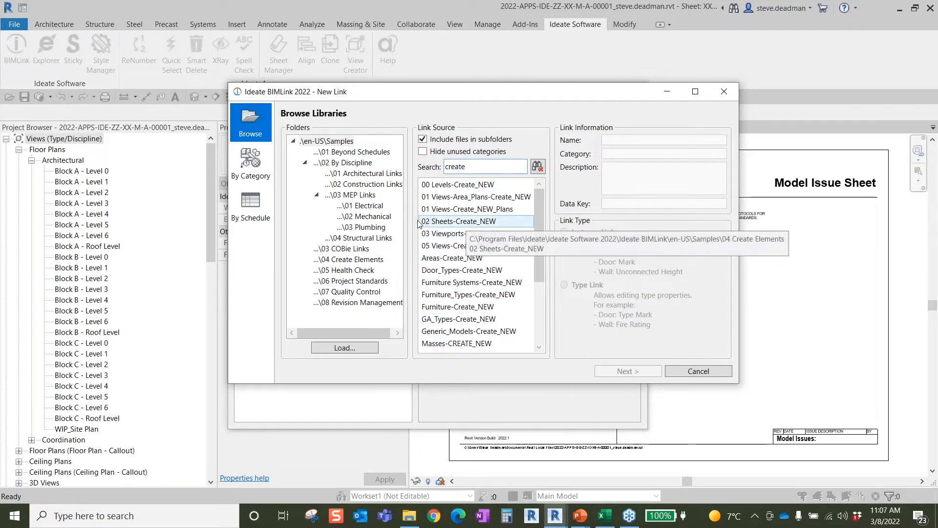
click(471, 224)
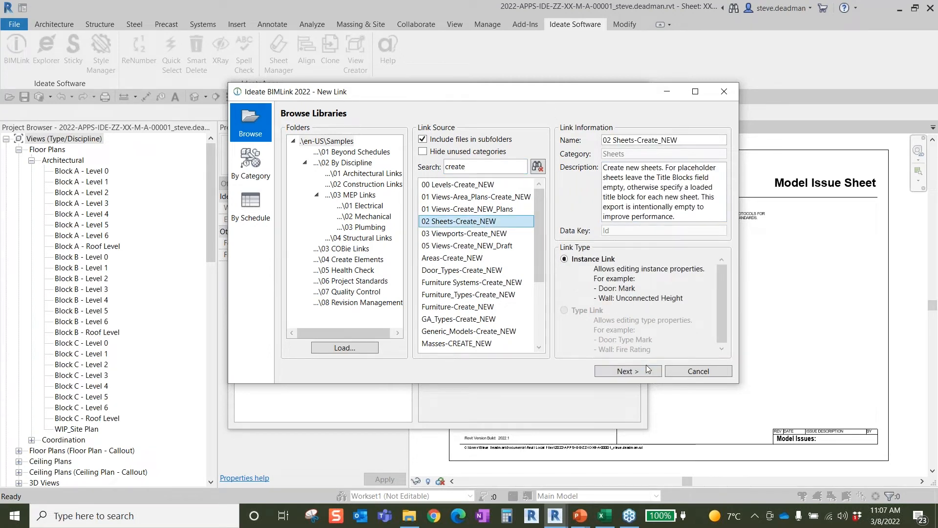
click(629, 371)
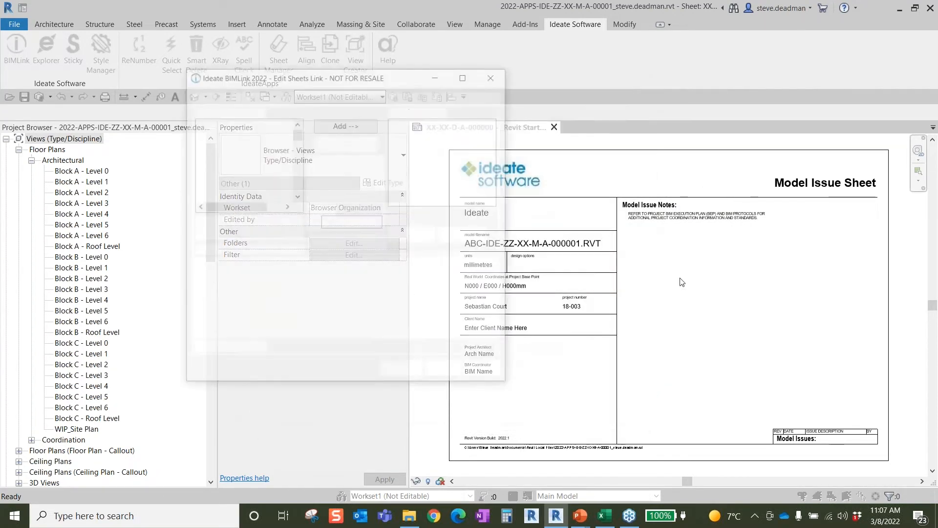
Remove the Sheet Number filter from the sheets link and widen the Id column in the preview
drag(381, 72, 380, 61)
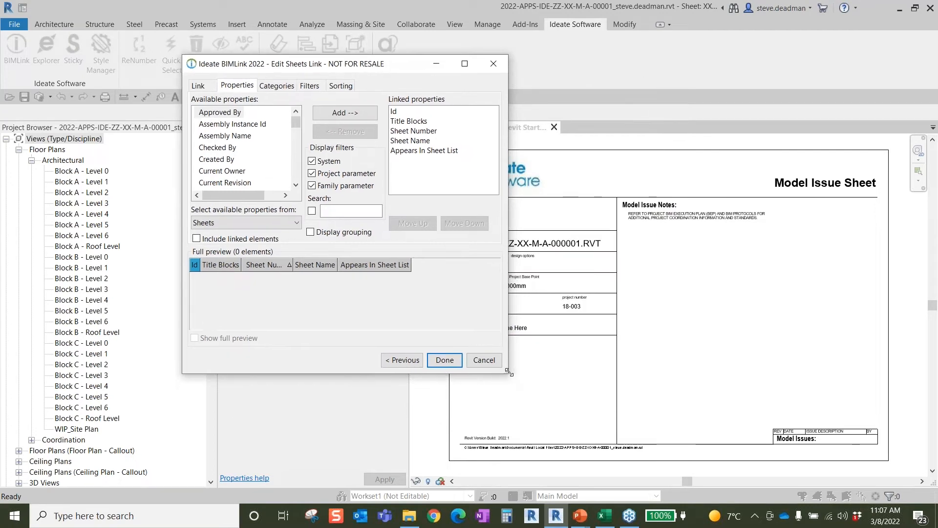
drag(554, 392, 701, 419)
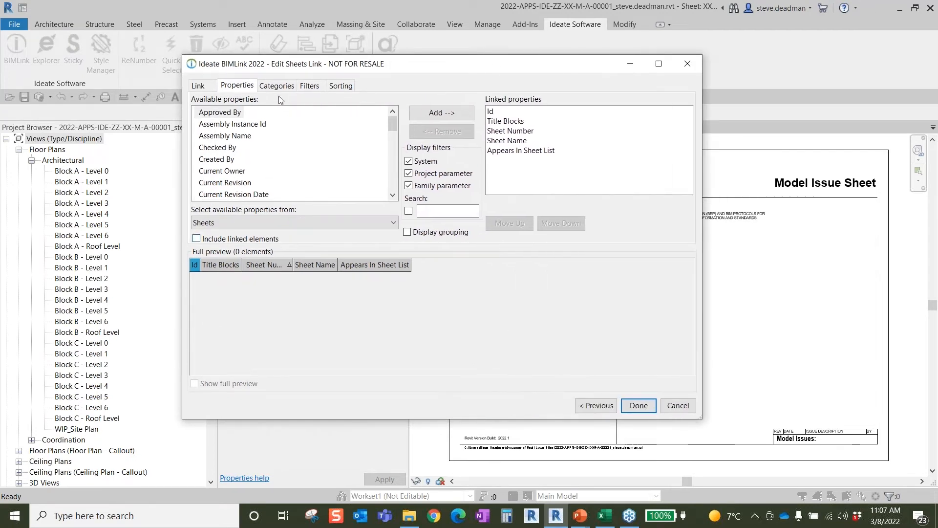
click(308, 88)
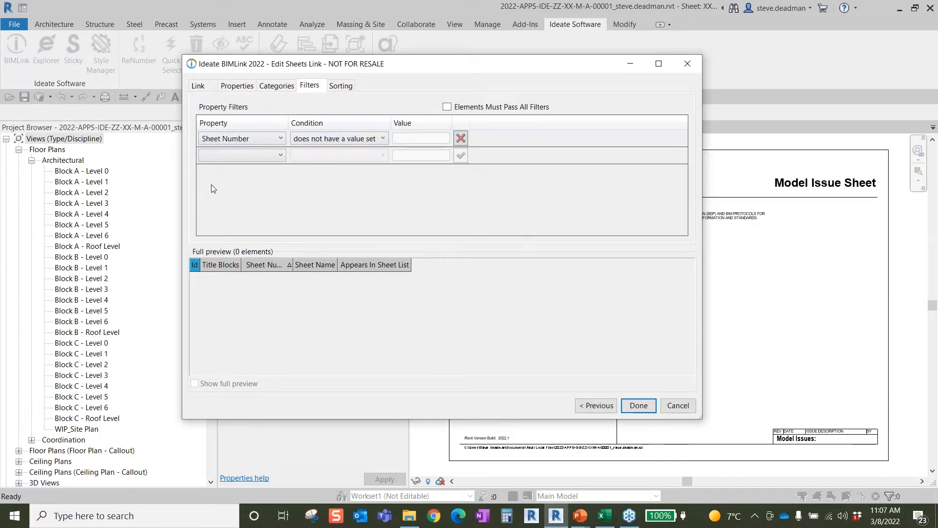
click(461, 138)
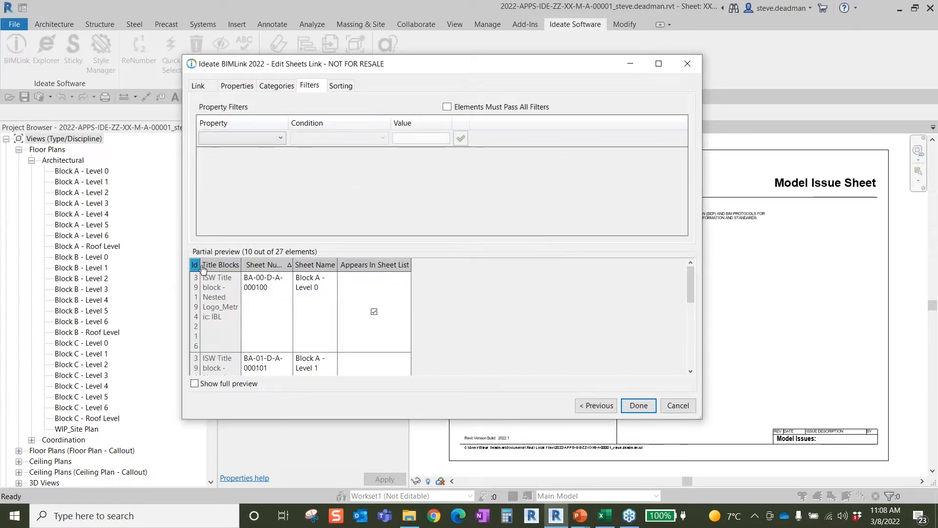
drag(201, 266, 307, 266)
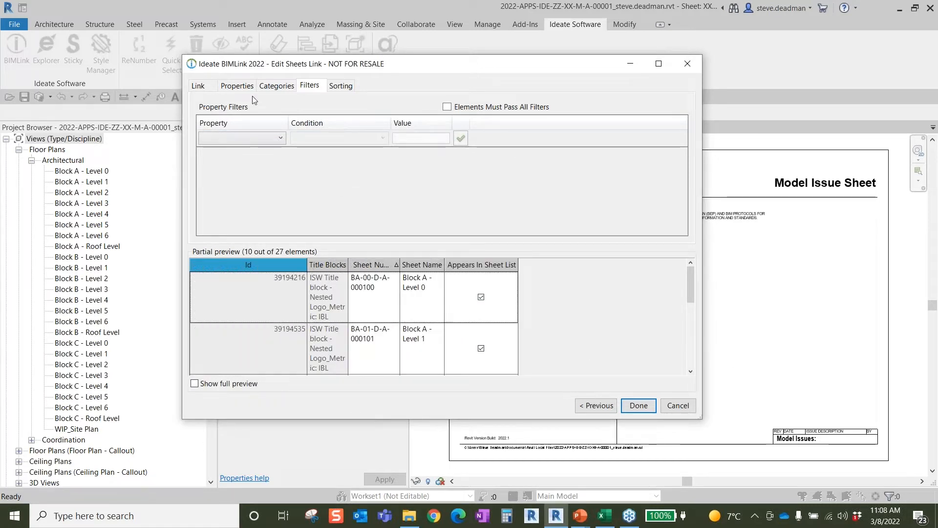
Add Sheet Type to the linked properties and finish the sheets link
click(238, 87)
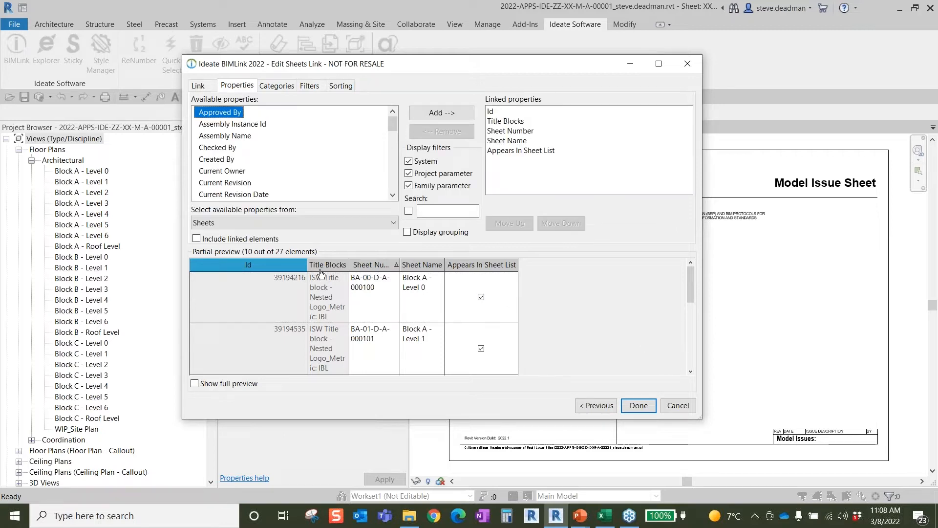
drag(393, 127, 393, 184)
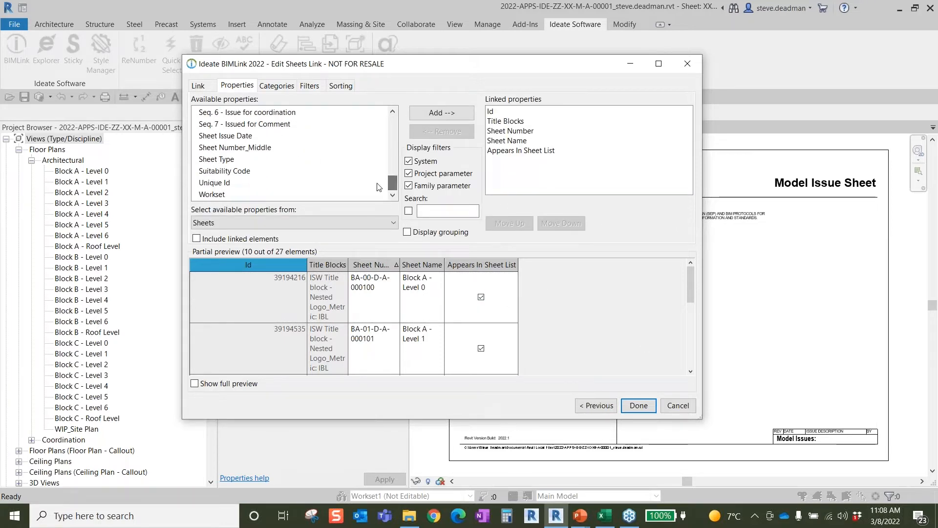
click(235, 161)
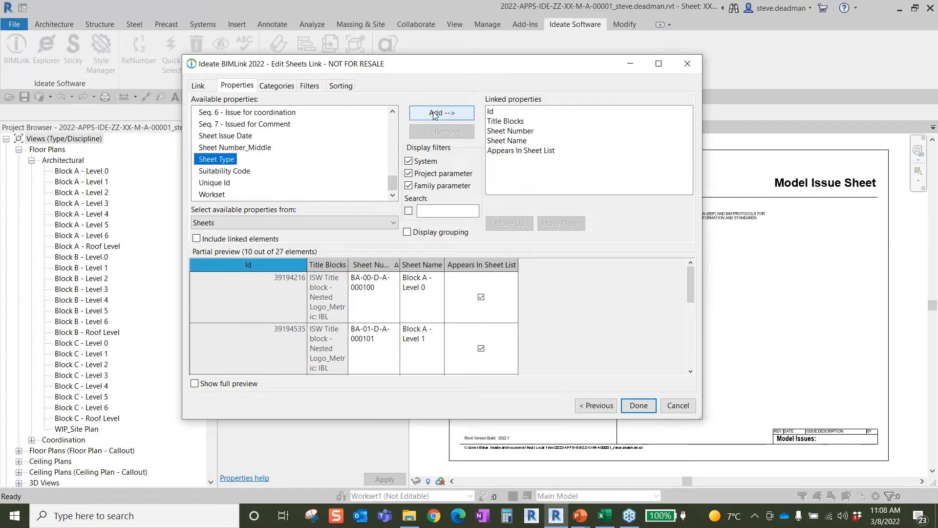
click(434, 113)
drag(440, 67, 396, 52)
scroll(568, 326, down, 2)
scroll(568, 326, up, 2)
scroll(425, 315, down, 1)
scroll(413, 313, up, 1)
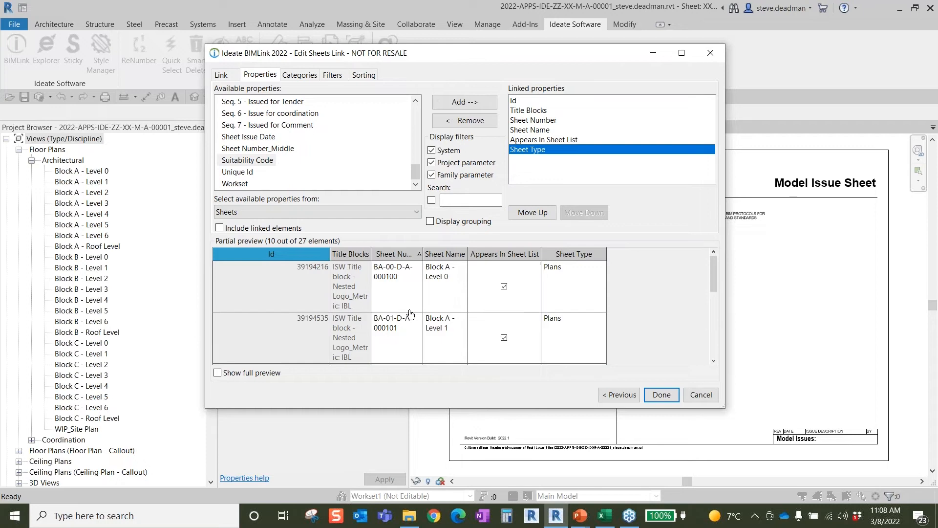
click(661, 395)
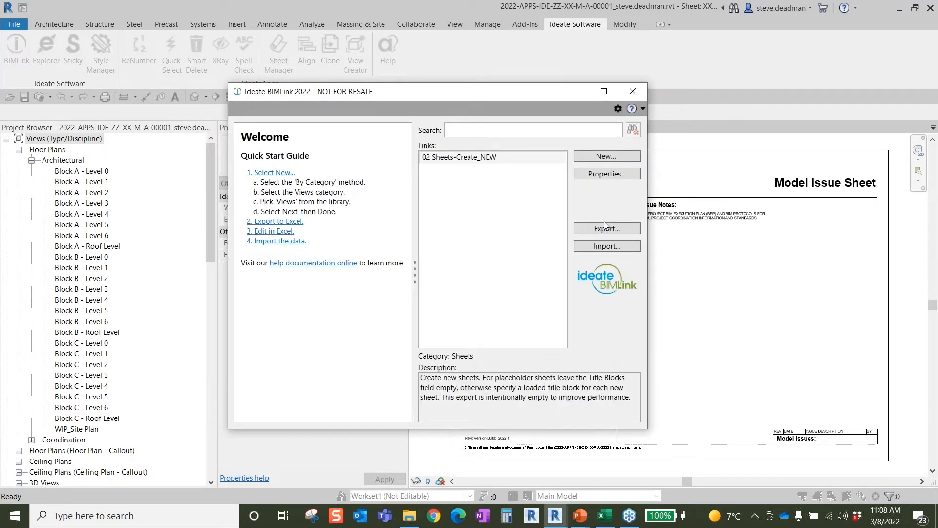
Export the 02 Sheets-Create_NEW link to an Excel file and open the exported workbook in Excel
click(607, 229)
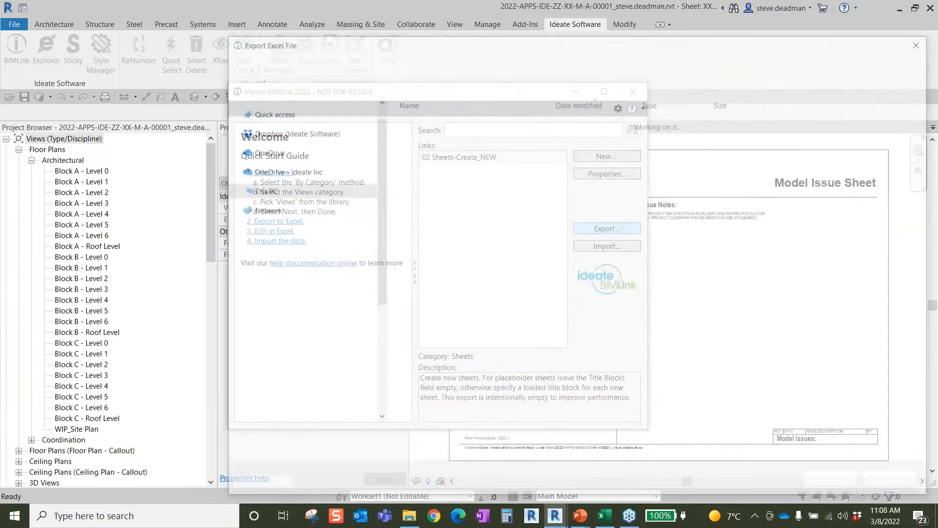
click(831, 483)
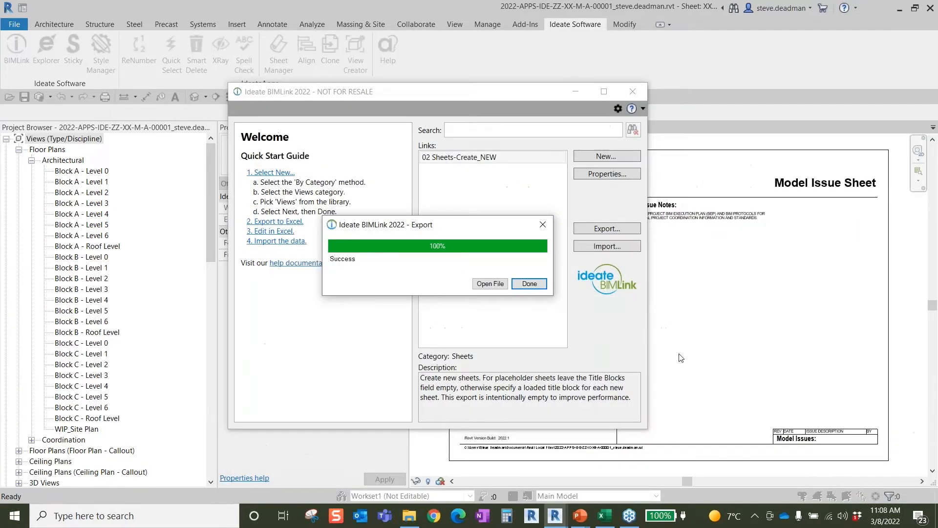
click(490, 285)
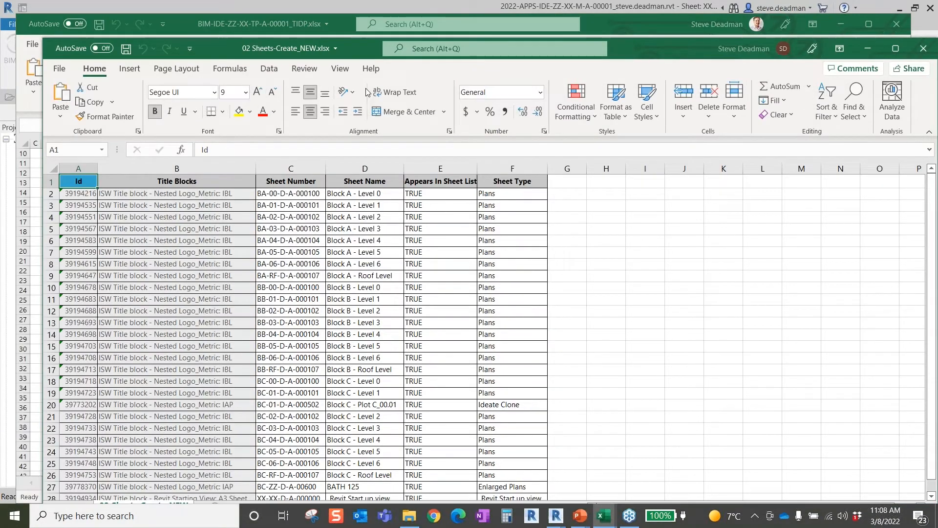
drag(657, 46, 639, 9)
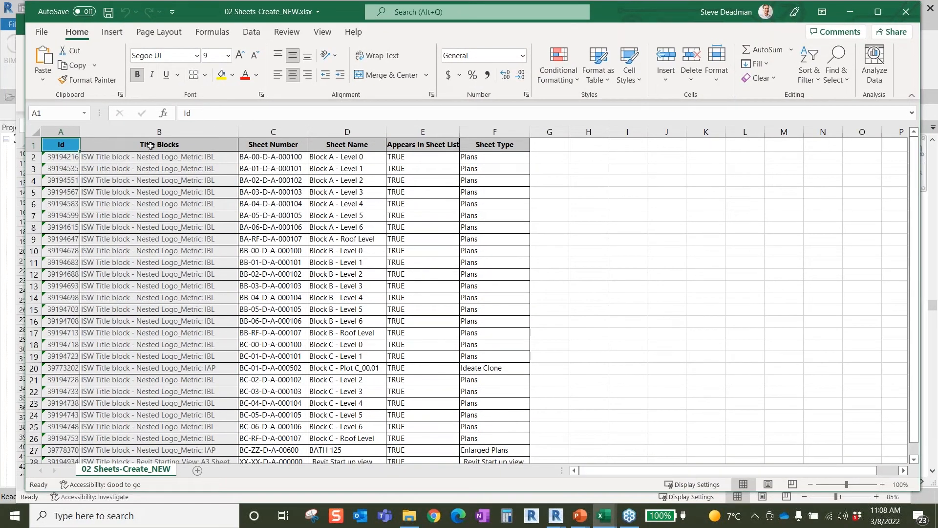
Enter NEW as the Id in cell A29, below the last exported sheet
scroll(93, 179, down, 2)
scroll(153, 199, up, 2)
scroll(493, 196, down, 2)
scroll(508, 220, up, 2)
scroll(531, 253, down, 2)
scroll(530, 253, up, 1)
scroll(530, 255, down, 3)
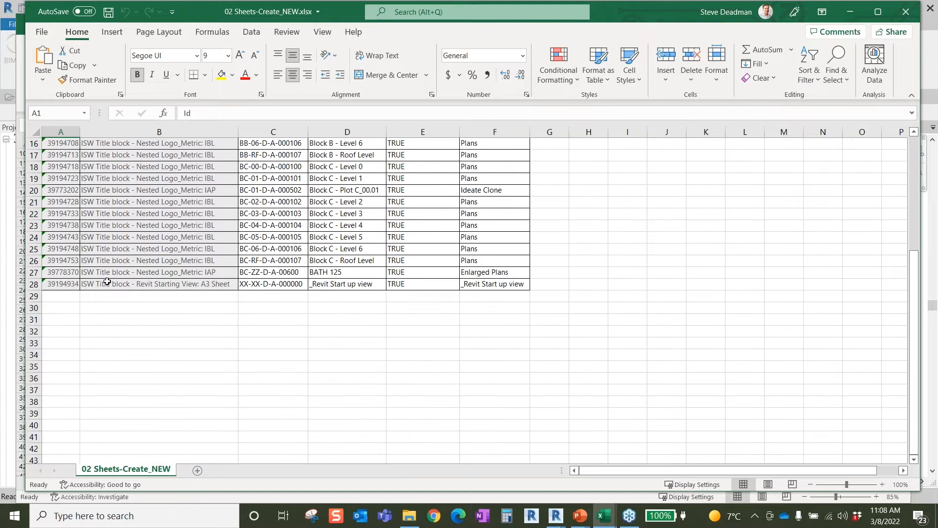
click(64, 298)
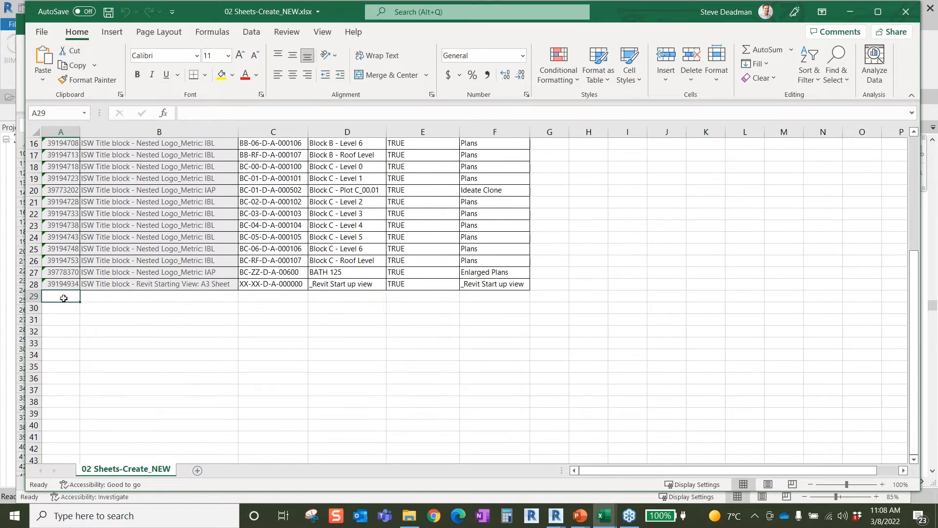
text(NEW)
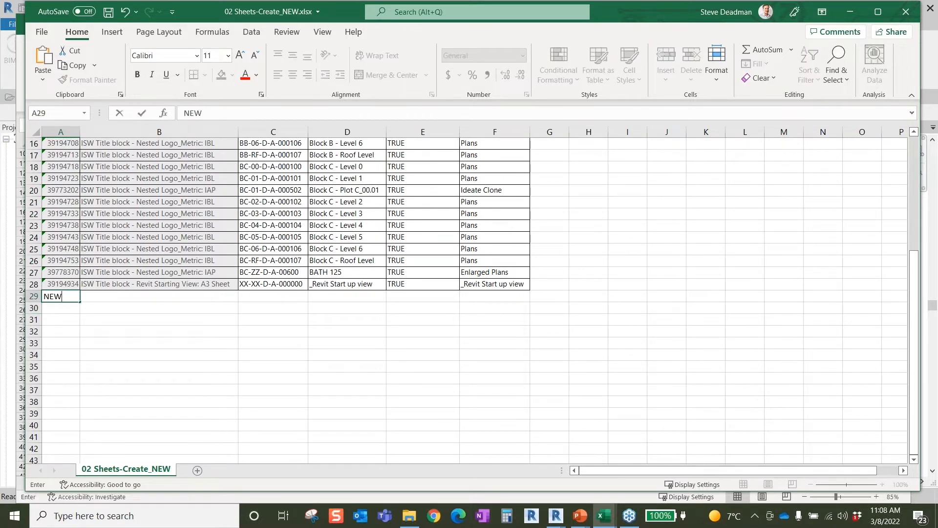
click(100, 315)
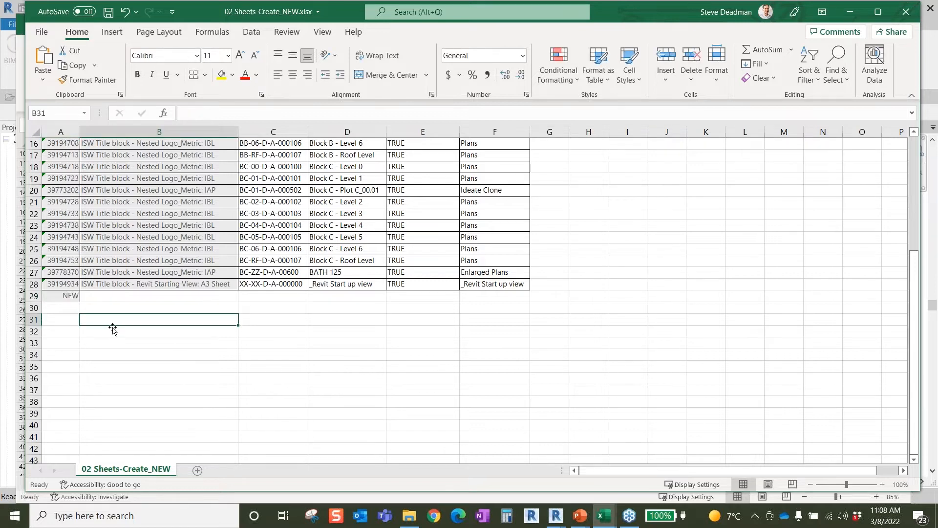
Copy the title block "ISW Title block - Nested Logo_Metric: IBL" from B26 into B29 of the NEW row
scroll(112, 327, up, 2)
scroll(114, 328, up, 3)
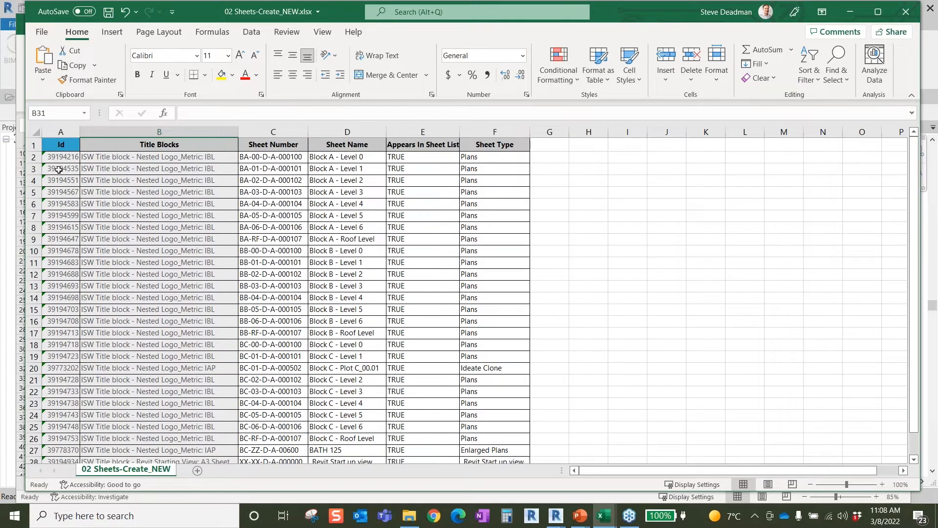
scroll(149, 231, down, 1)
scroll(194, 248, up, 1)
scroll(220, 333, down, 2)
click(199, 364)
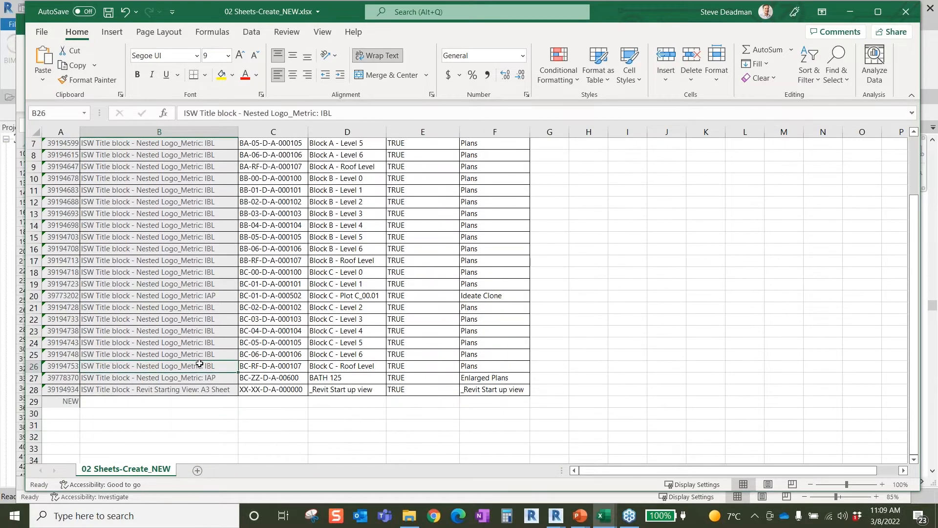
key(ctrl+c)
click(184, 401)
key(ctrl+v)
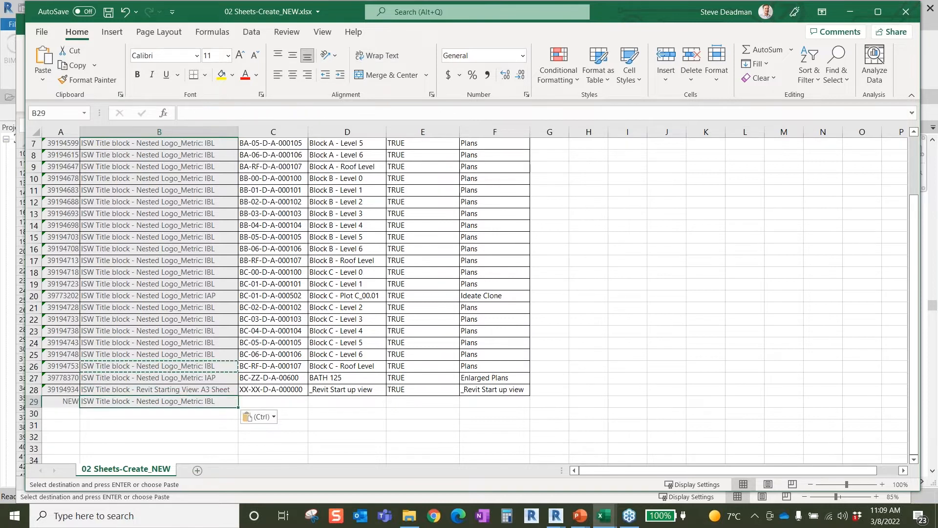
click(313, 436)
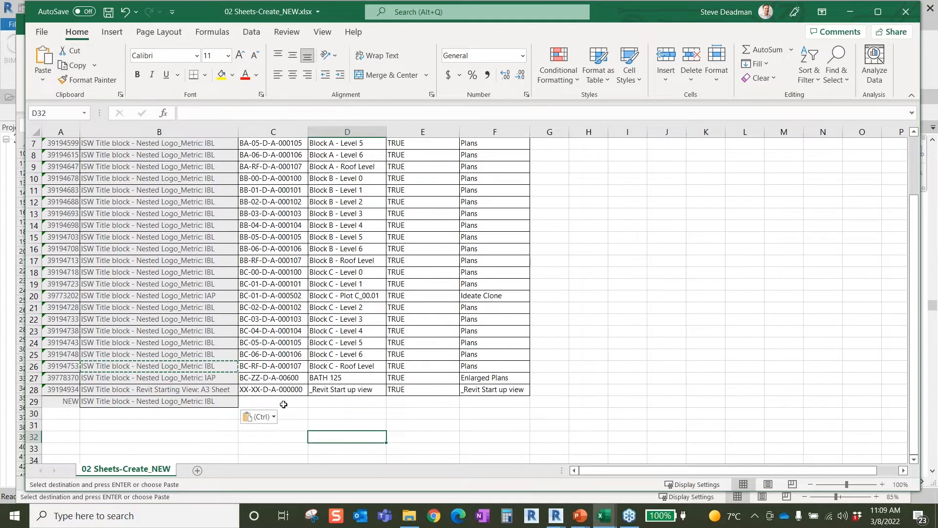
Copy the elevation sheet numbers and names in N28:O39 of the TIDP workbook and paste them as values from C29 of the exported sheet list
scroll(308, 202, up, 2)
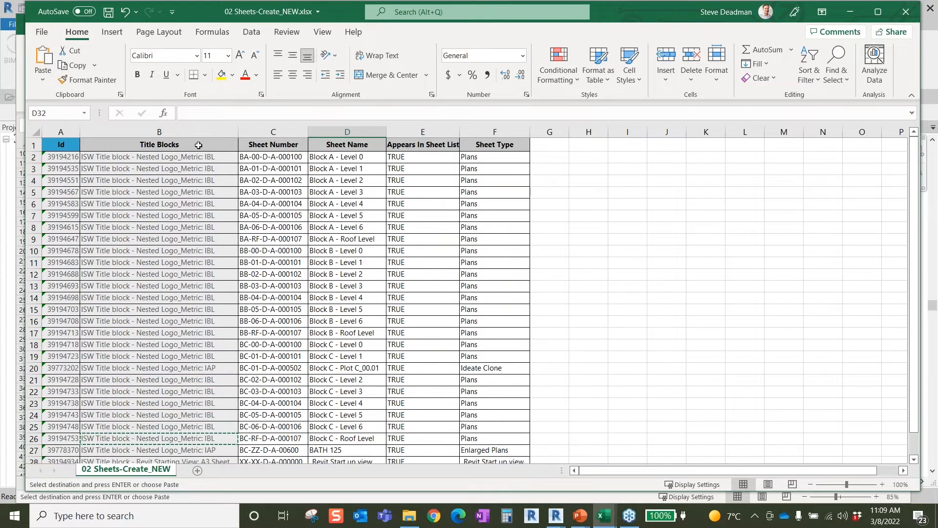
click(21, 55)
scroll(809, 308, up, 3)
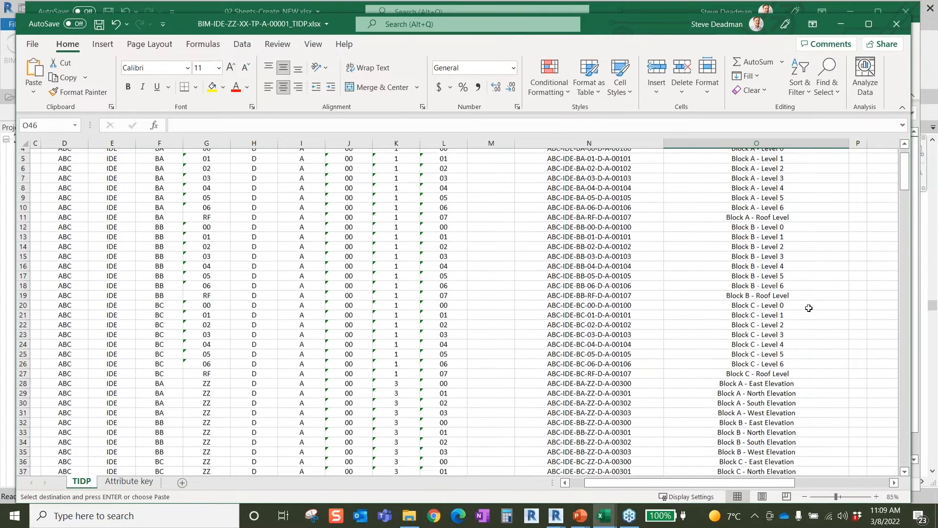
scroll(147, 259, down, 3)
scroll(148, 259, down, 3)
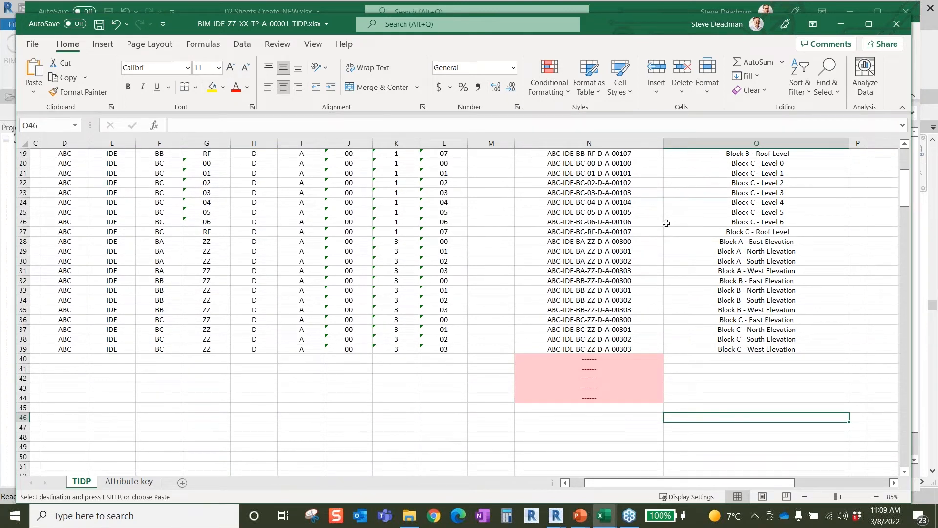
drag(539, 241, 797, 349)
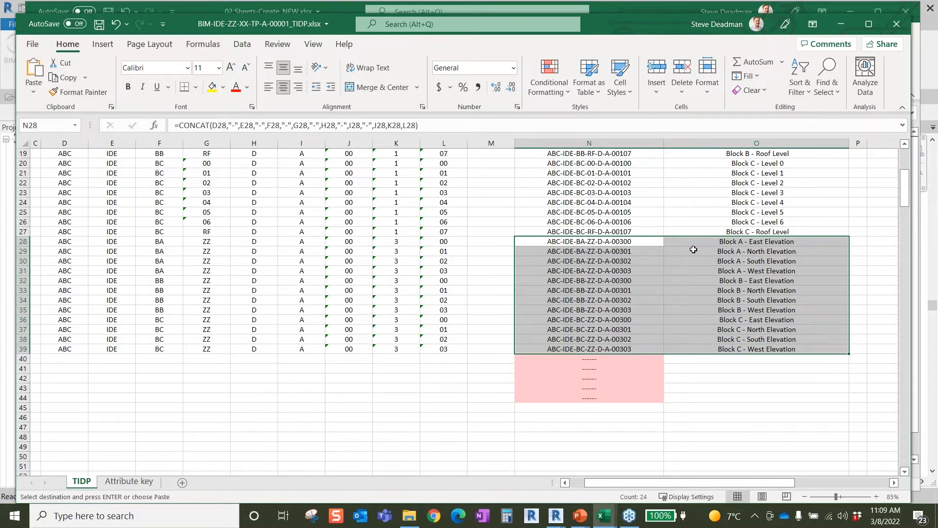
click(669, 7)
scroll(350, 305, down, 5)
drag(291, 295, 327, 296)
right_click(333, 296)
click(380, 217)
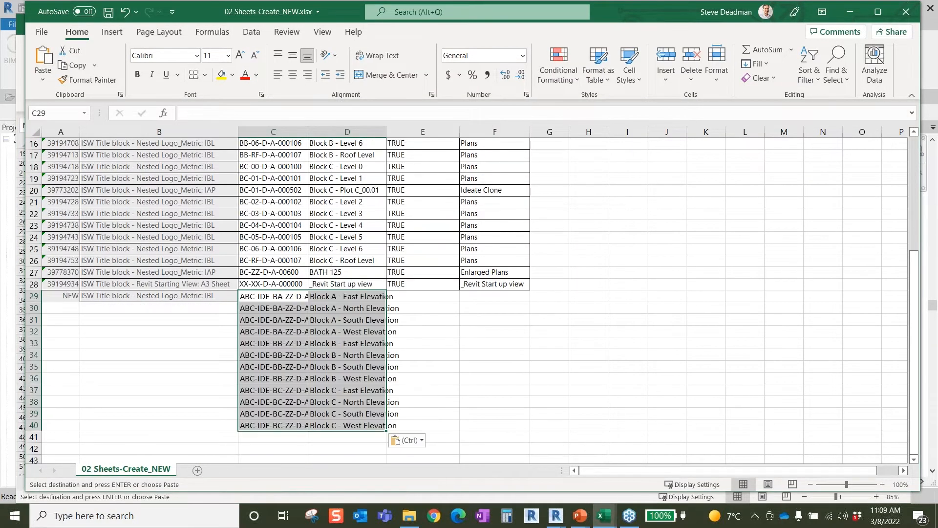
Widen columns C and D, and fill TRUE from E28 down to E40 for the new sheet rows
drag(306, 131, 333, 131)
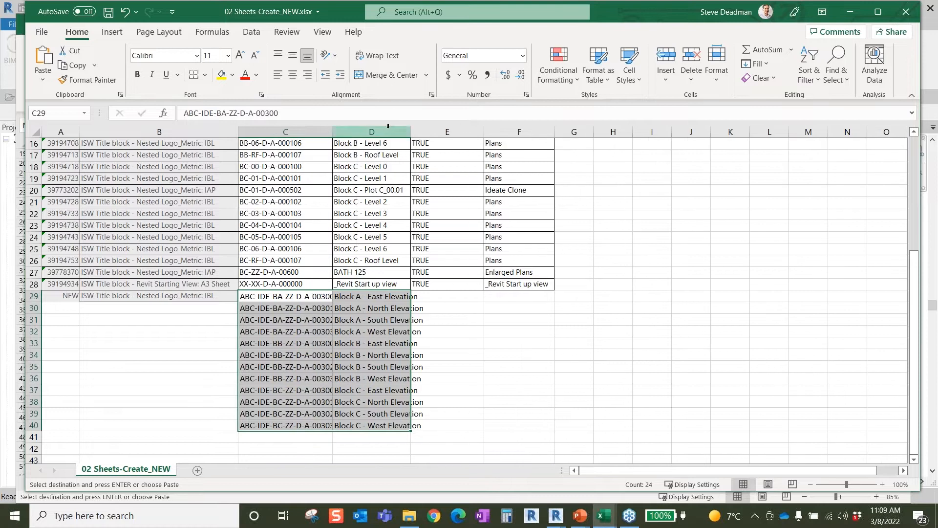
drag(412, 132, 440, 132)
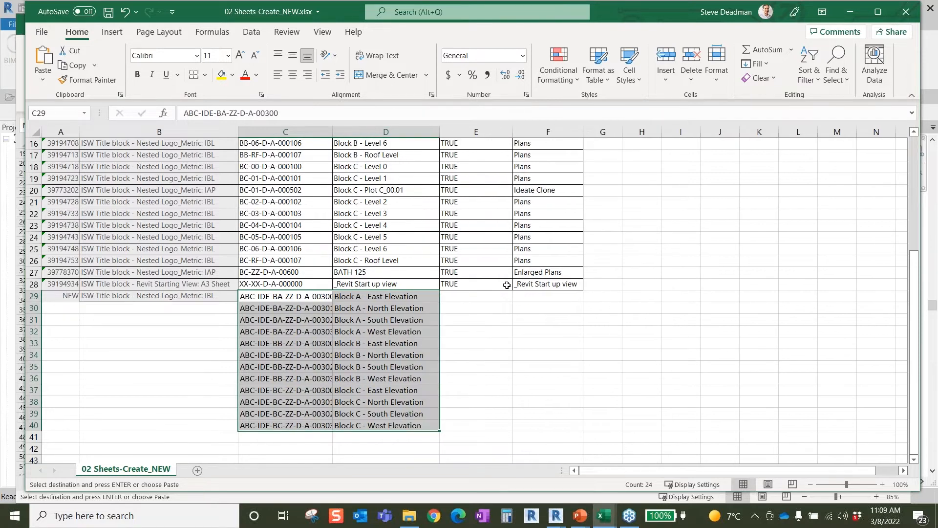
click(506, 285)
drag(512, 289, 510, 429)
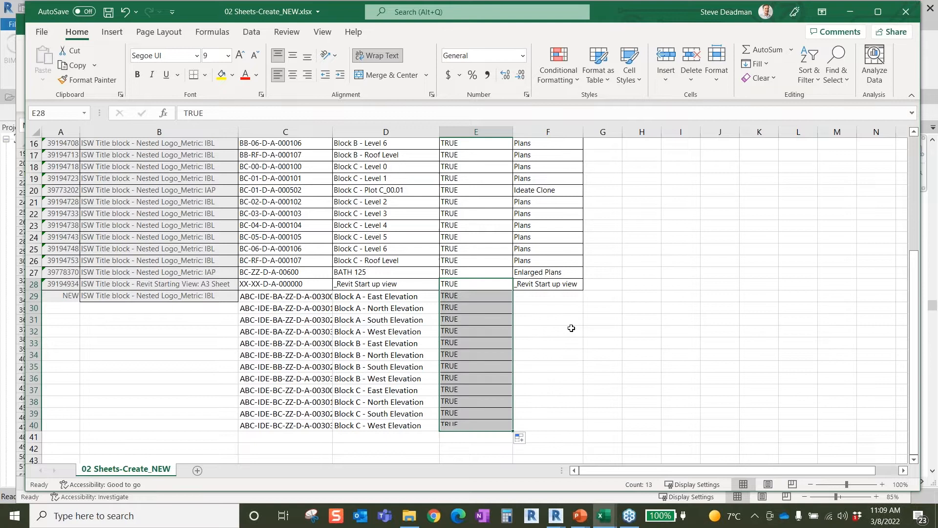
Enter Elevations as the sheet type in F29 and fill it down to F40
click(541, 293)
text(Elevations)
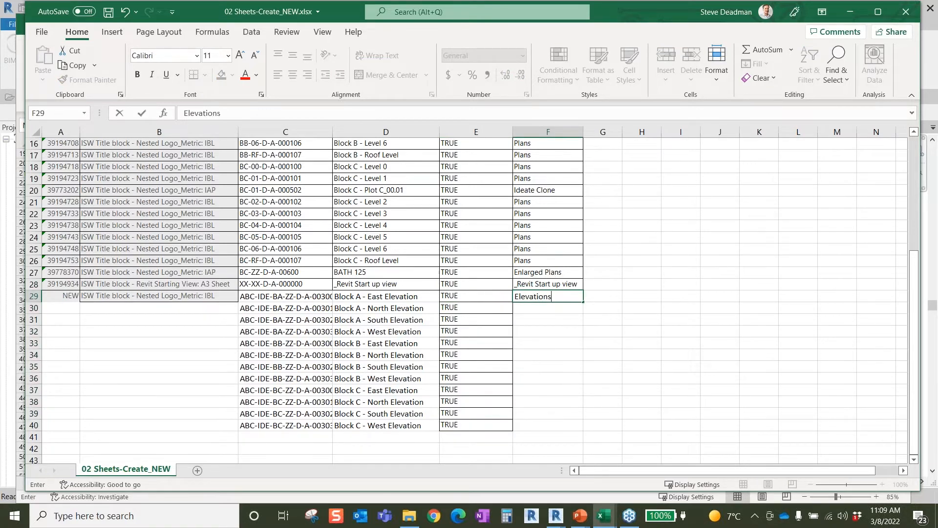
click(646, 315)
click(542, 296)
drag(583, 302, 583, 433)
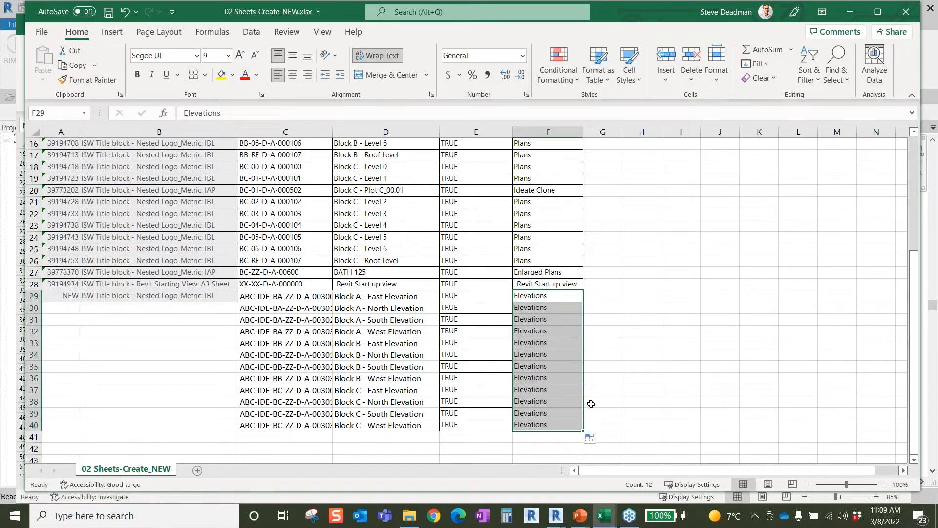
Fill the NEW Id and title block in A29:B29 down to row 40, and widen column C to fit the sheet numbers
drag(68, 296, 238, 432)
click(705, 361)
drag(333, 133, 351, 134)
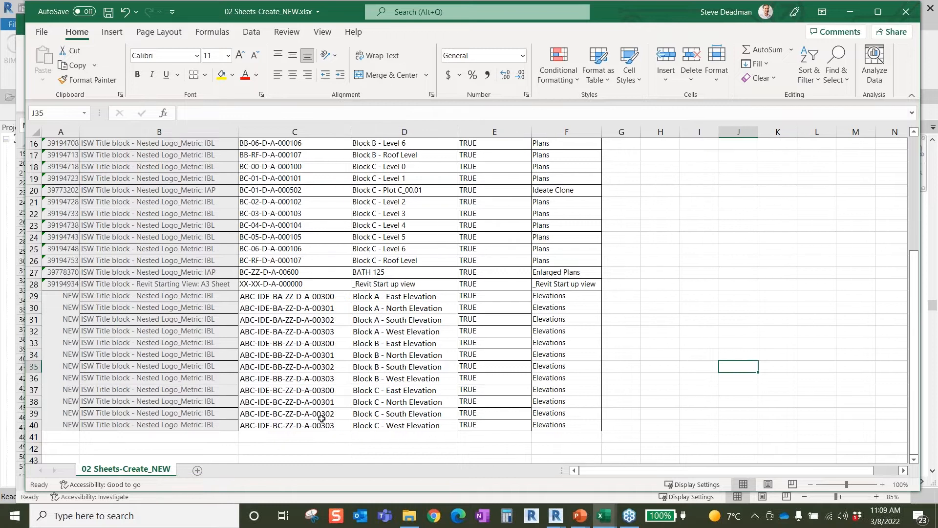
Remove the prefix "ABC-IDE-" from all sheet numbers in C29:C40 by replacing it with nothing
drag(302, 296, 303, 425)
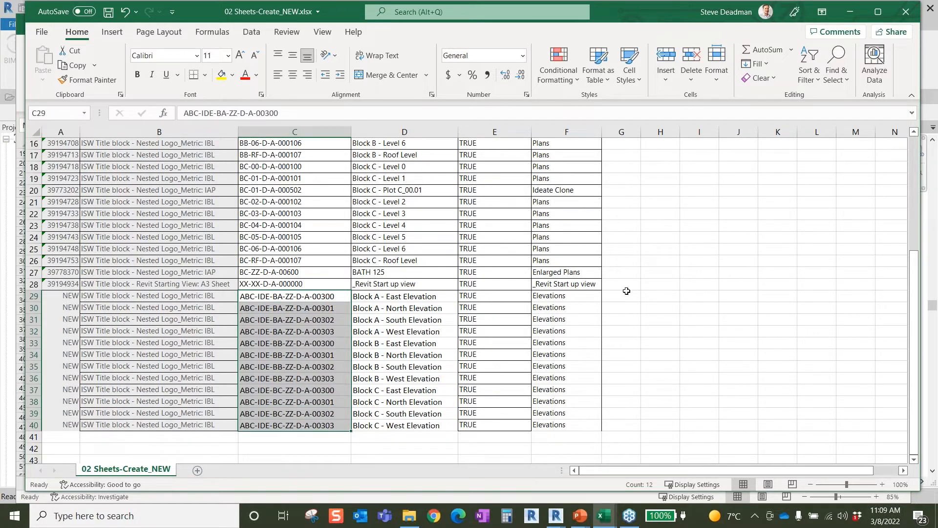
click(847, 85)
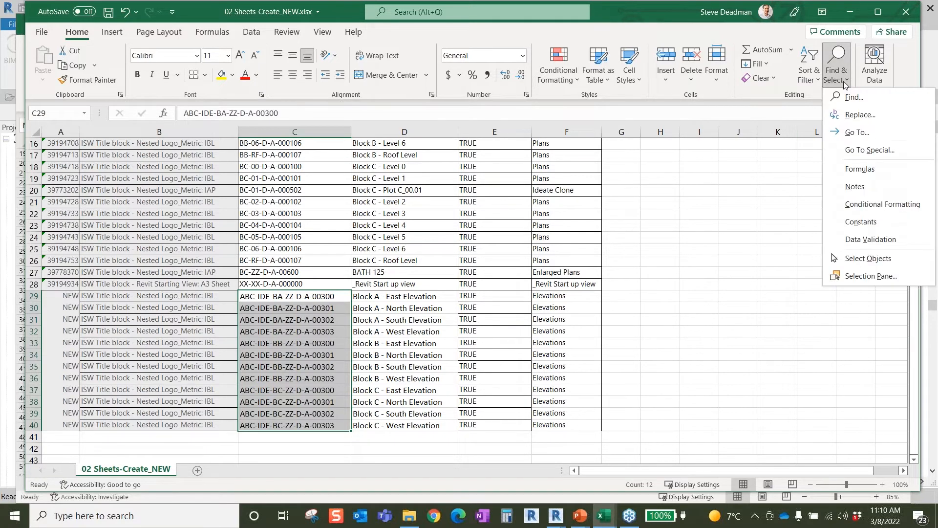
click(859, 115)
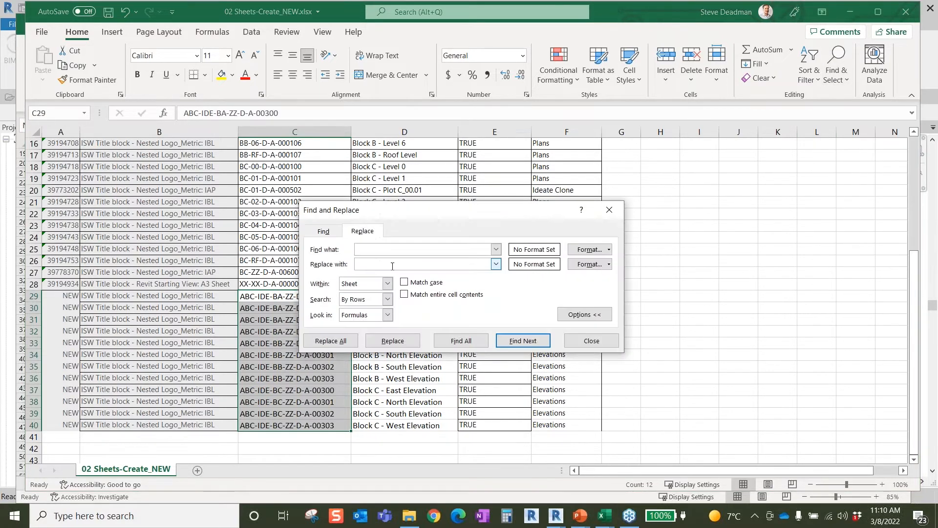
text(ABC-IDE-)
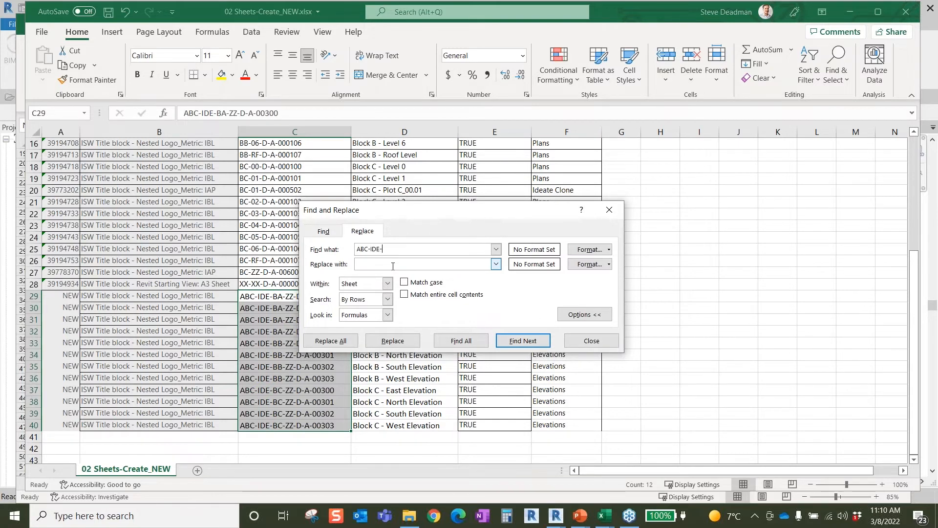
click(350, 341)
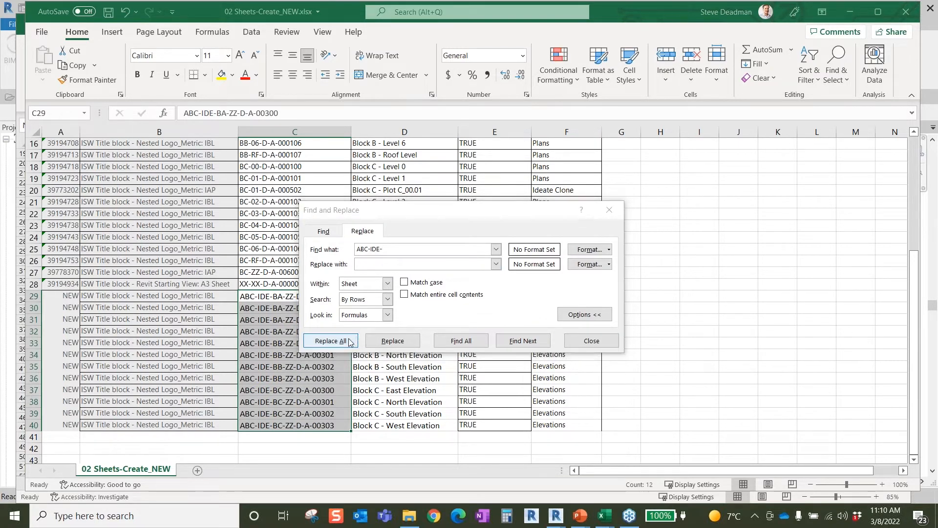
click(473, 292)
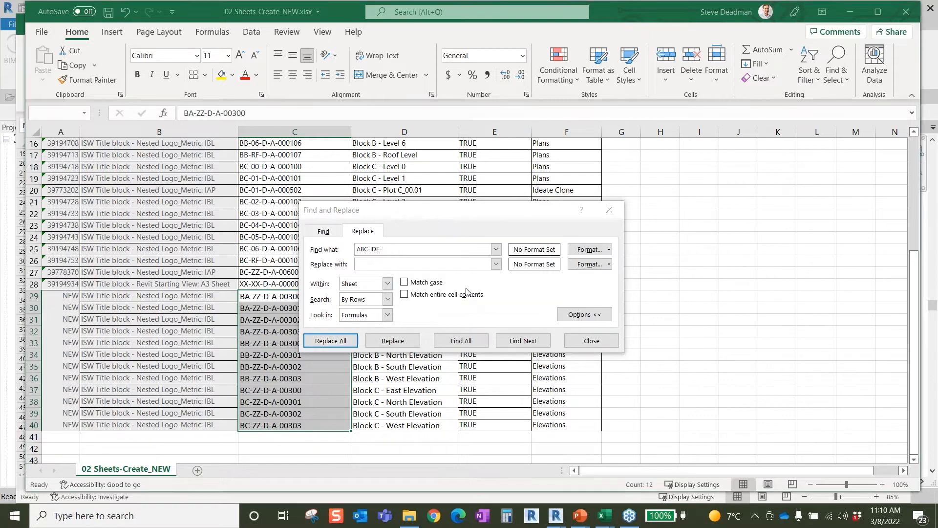
click(606, 346)
scroll(693, 306, down, 1)
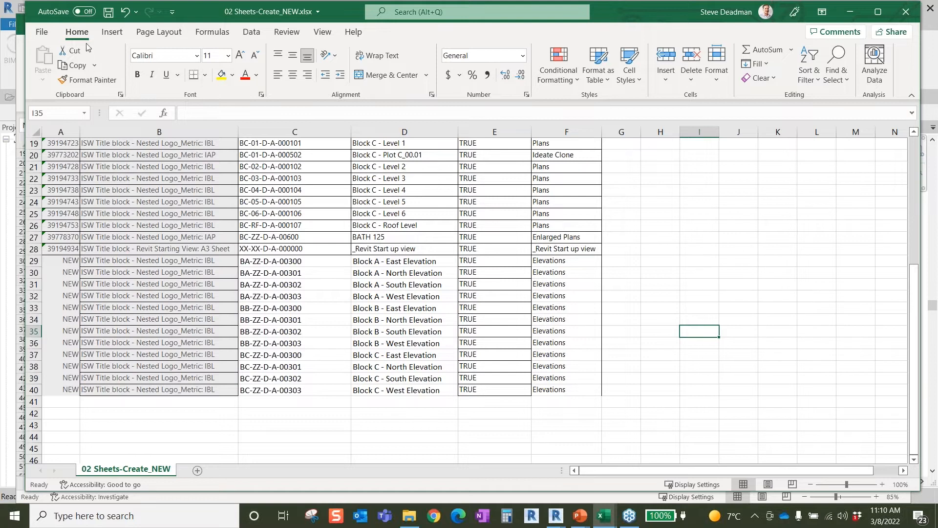
Save and close the 02 Sheets-Create_NEW workbook, close the TIDP workbook and return to BIMLink in Revit
click(108, 11)
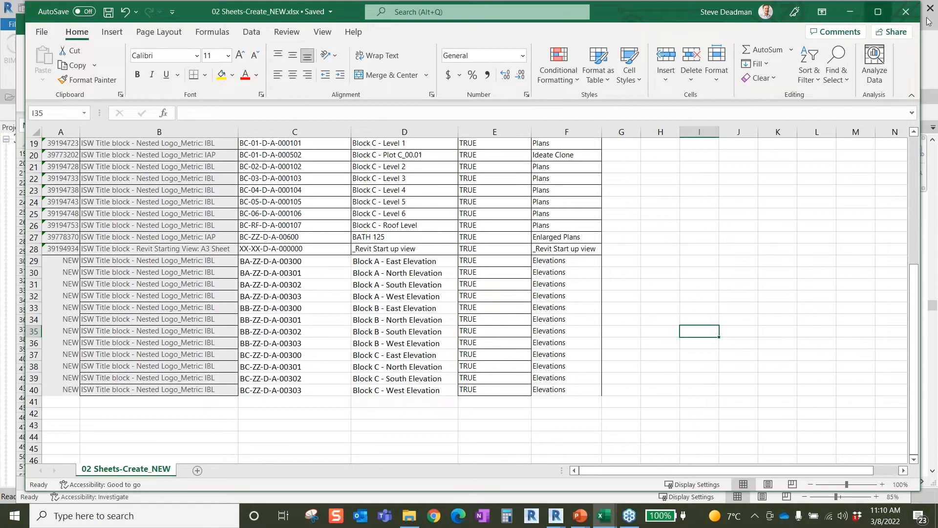
click(906, 12)
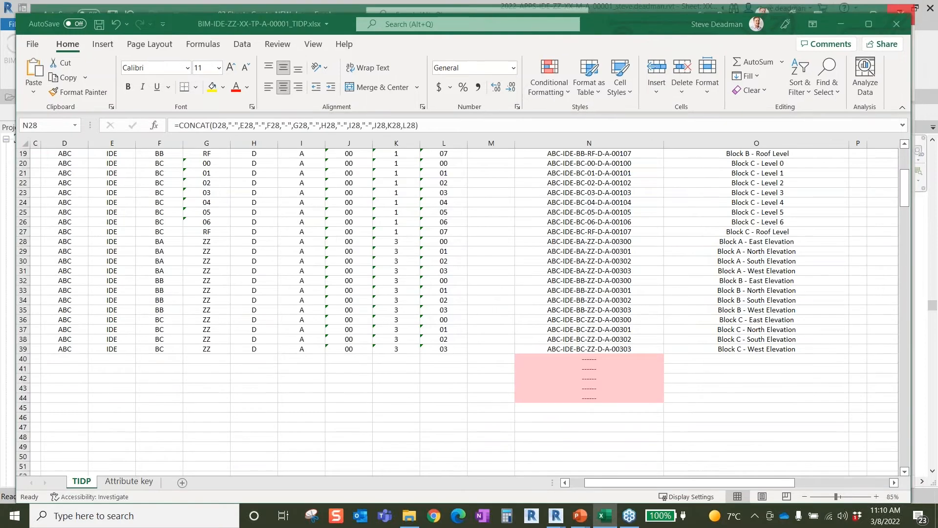
click(891, 31)
click(470, 277)
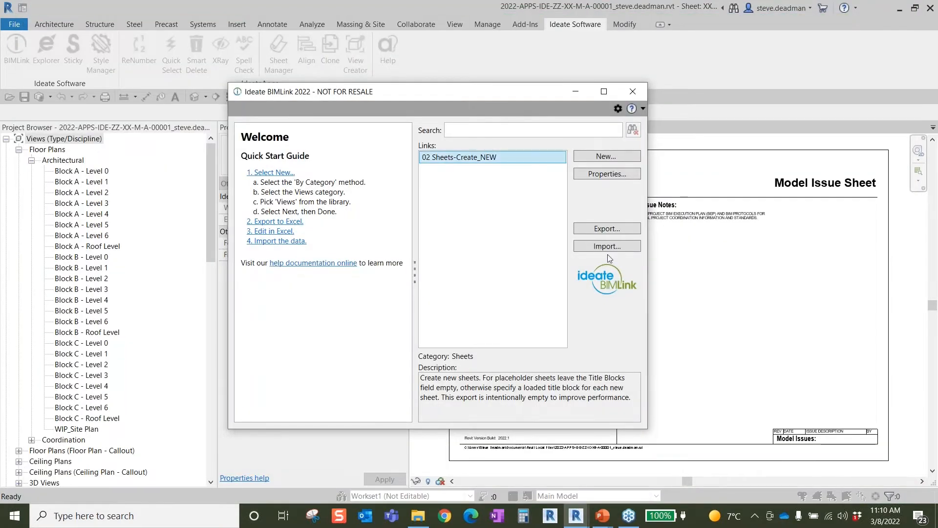
Load 02 Sheets-Create_NEW.xlsx into the import preview of the 02 Sheets-Create_NEW link and enlarge the preview window
click(608, 247)
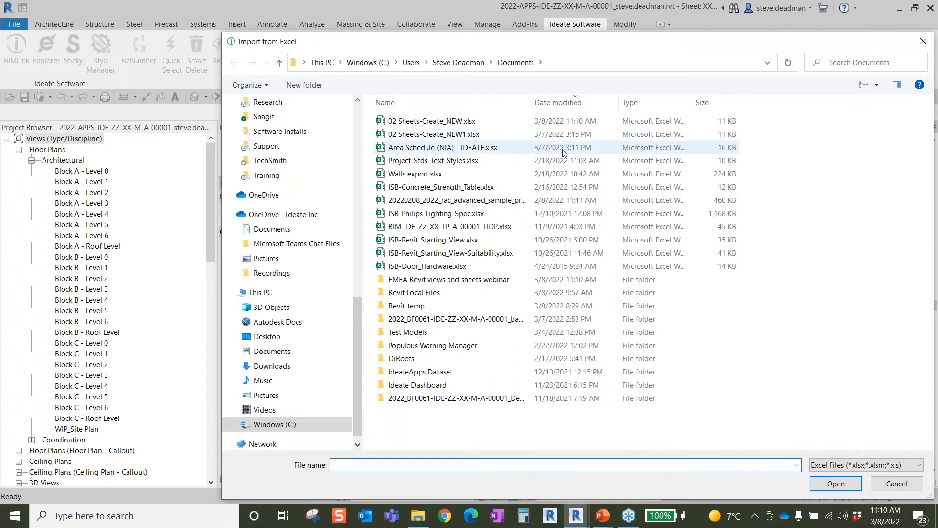
click(448, 121)
click(833, 484)
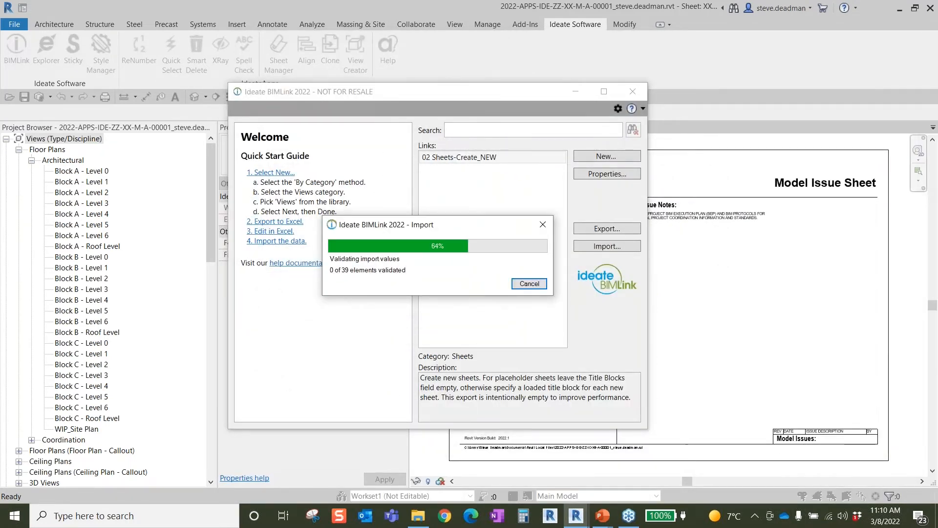
drag(457, 99, 375, 59)
drag(543, 386, 746, 472)
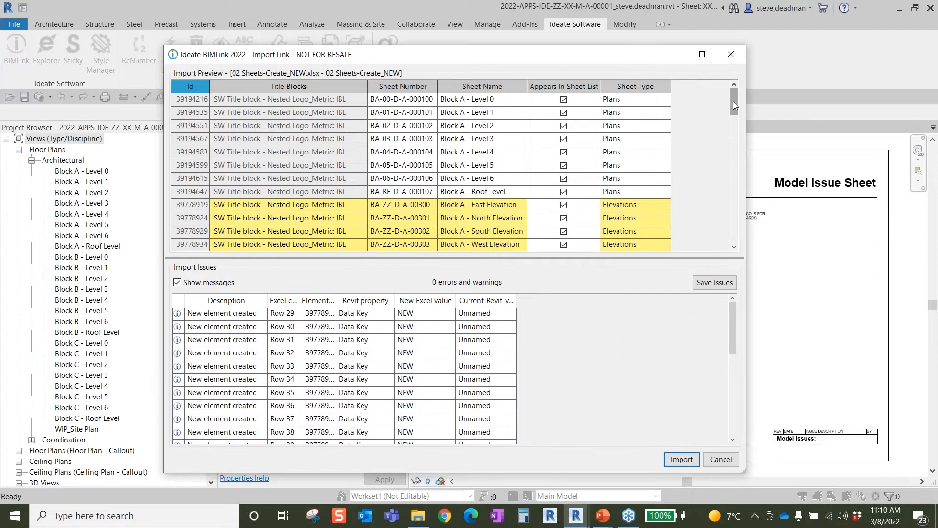
Review the highlighted elevation sheets in the preview, import them into the project and close BIMLink
scroll(734, 118, down, 3)
scroll(734, 118, down, 6)
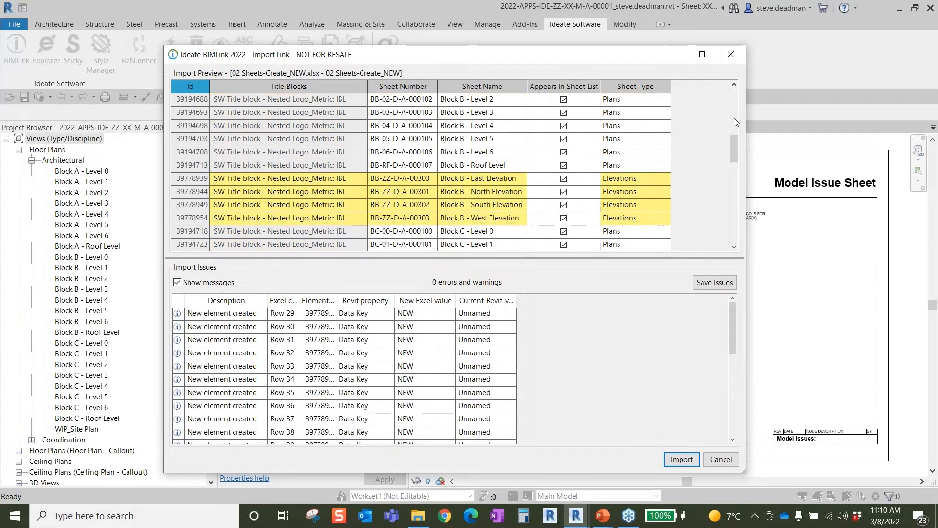
scroll(728, 135, up, 6)
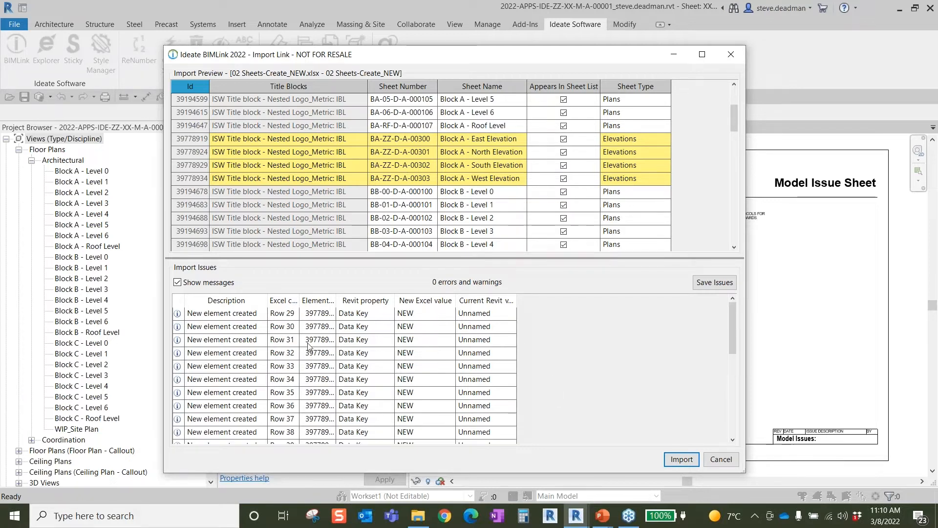
click(681, 460)
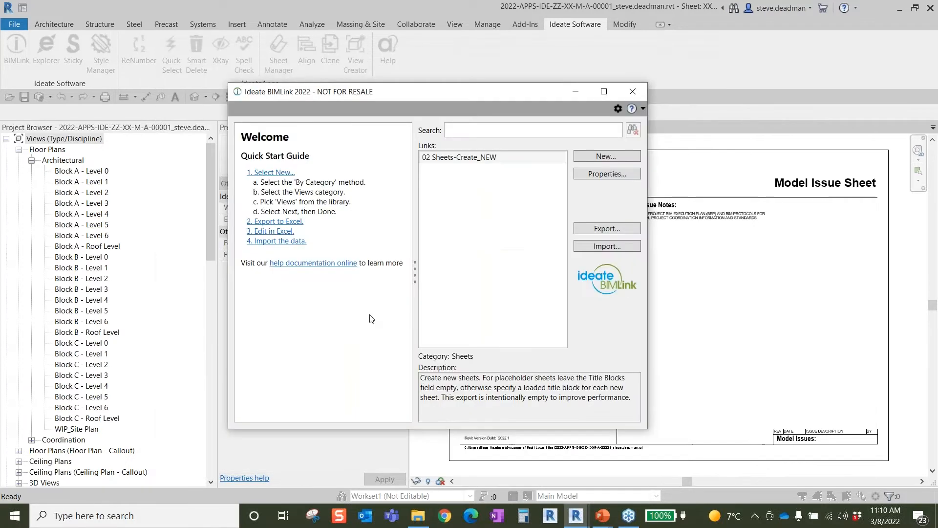
click(632, 91)
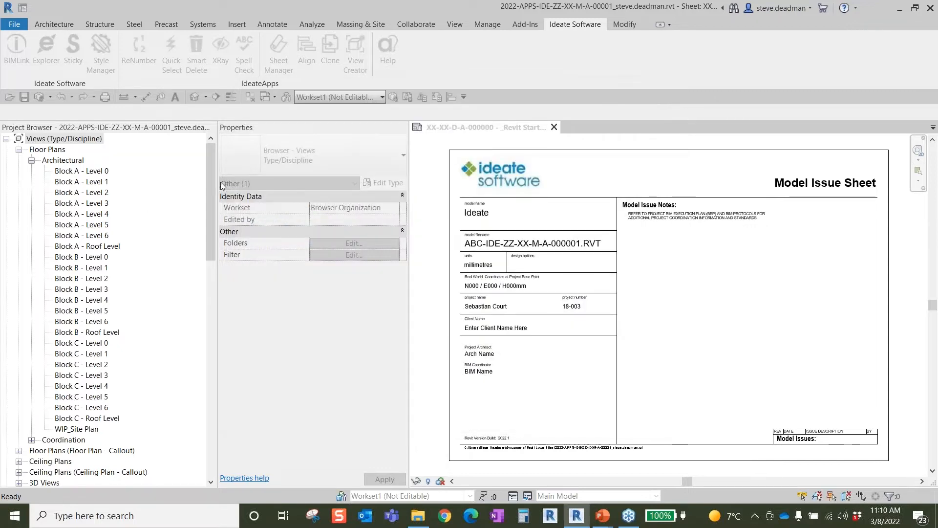
Examine the new sheets in the Elevations group of the Project Browser, opening and closing BA-ZZ-D-A-00300 - Block A - East Elevation
drag(210, 187, 210, 381)
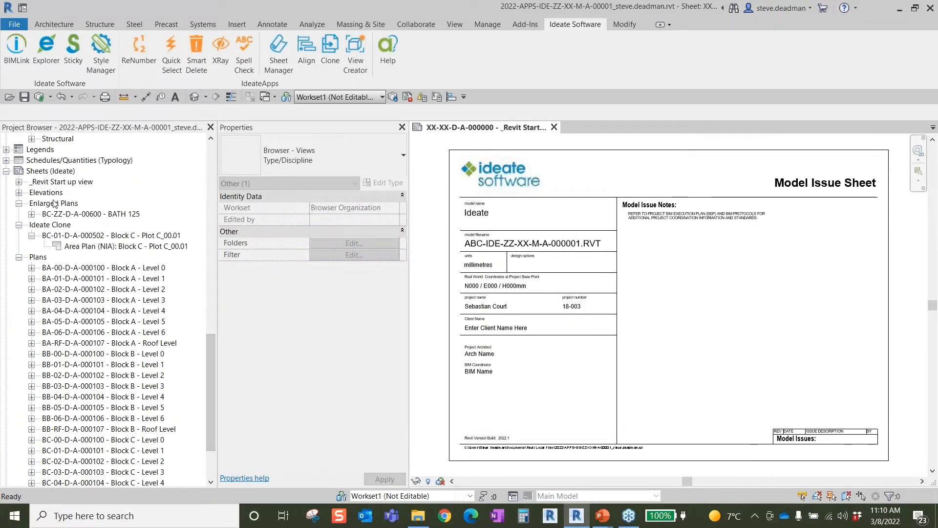
click(19, 193)
click(145, 213)
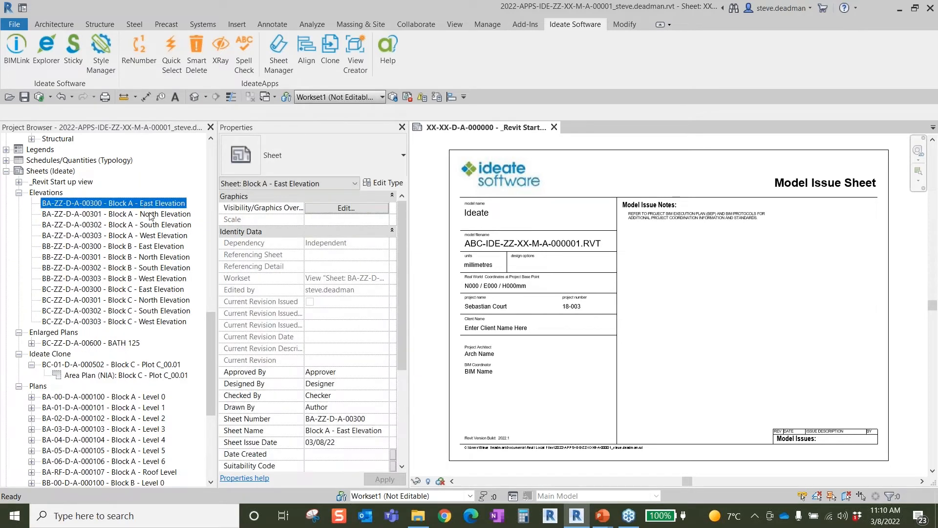
click(149, 203)
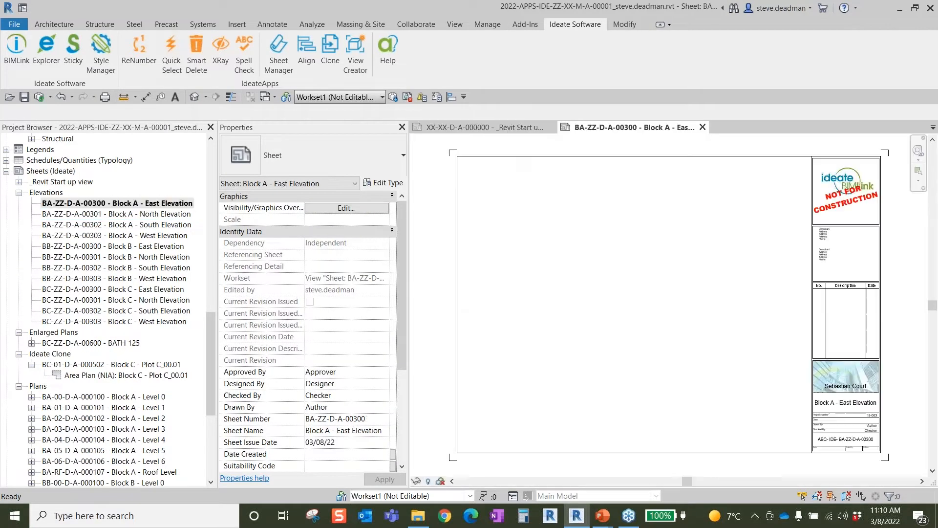
click(546, 302)
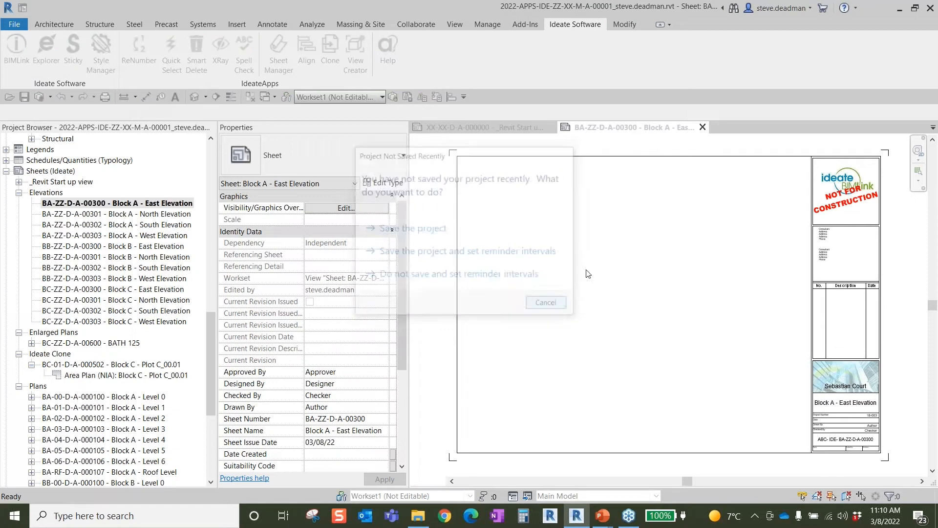
click(702, 127)
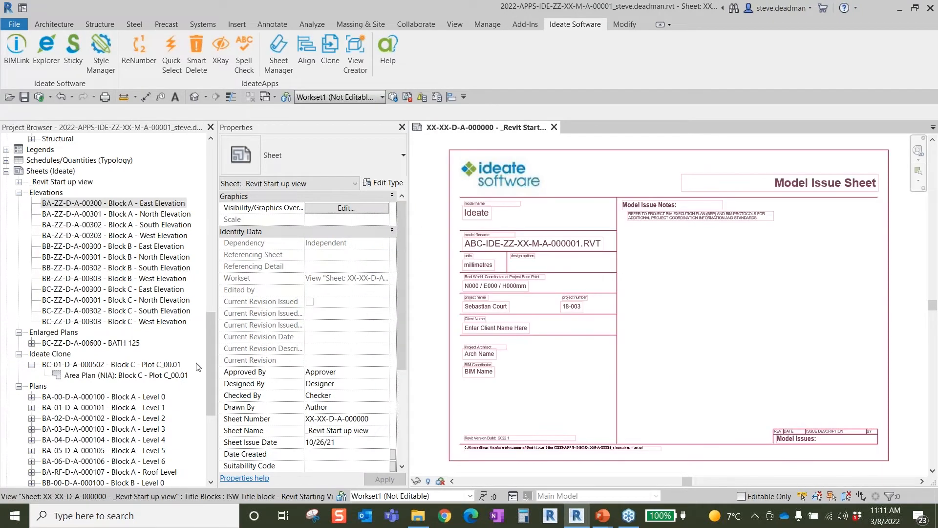
drag(212, 352, 203, 169)
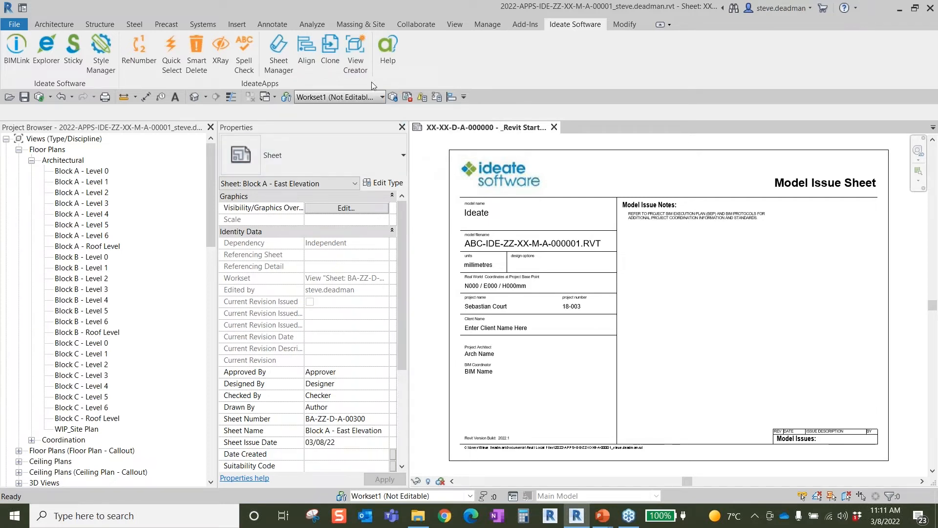
Start Ideate ViewCreator and proceed with the Plans To Levels method to the selection of views to copy
click(355, 50)
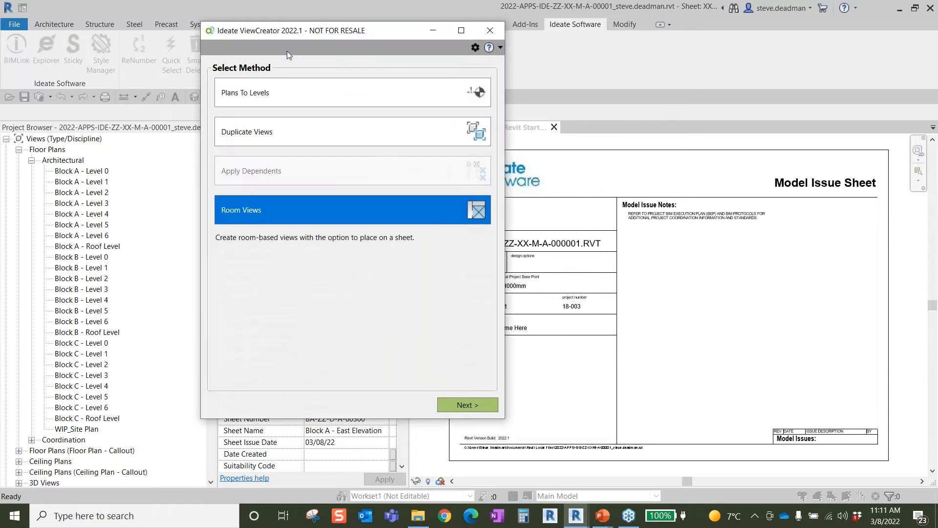
drag(351, 34, 488, 49)
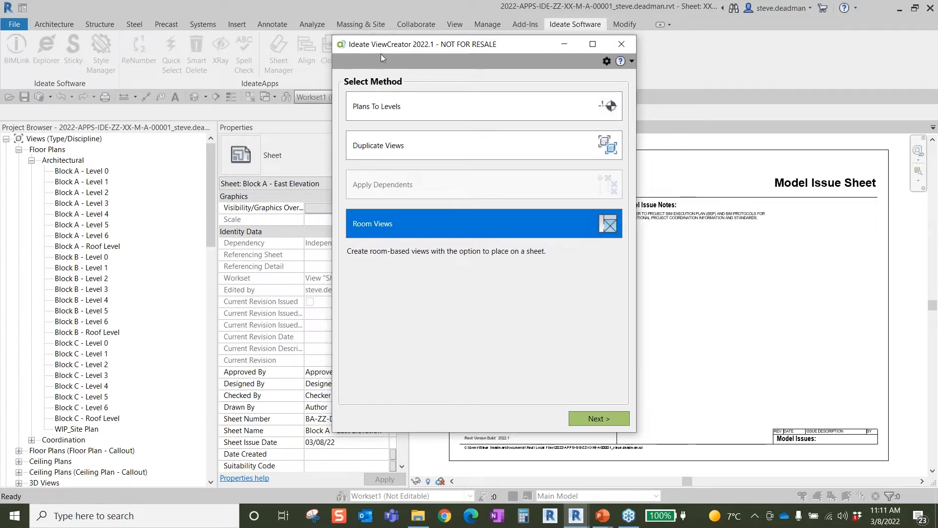
drag(405, 45, 413, 50)
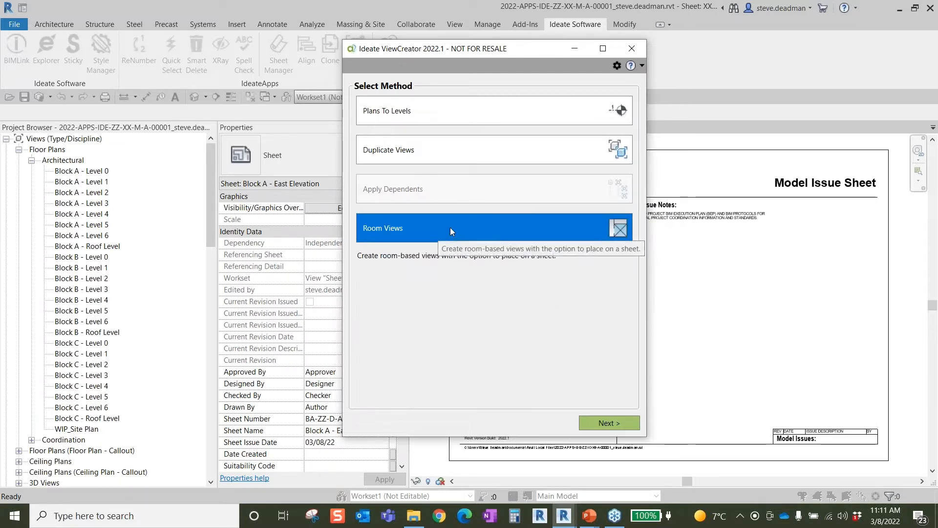
drag(428, 51, 425, 45)
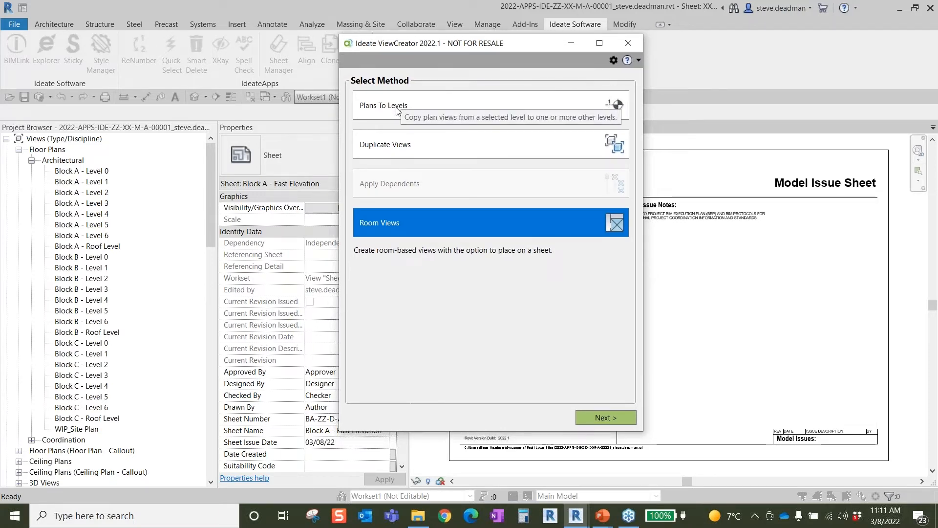
click(396, 107)
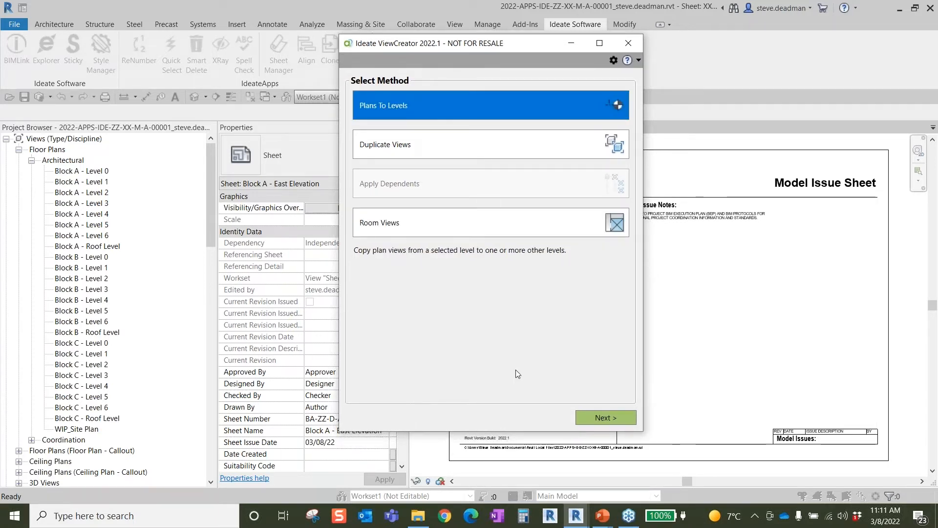
click(609, 418)
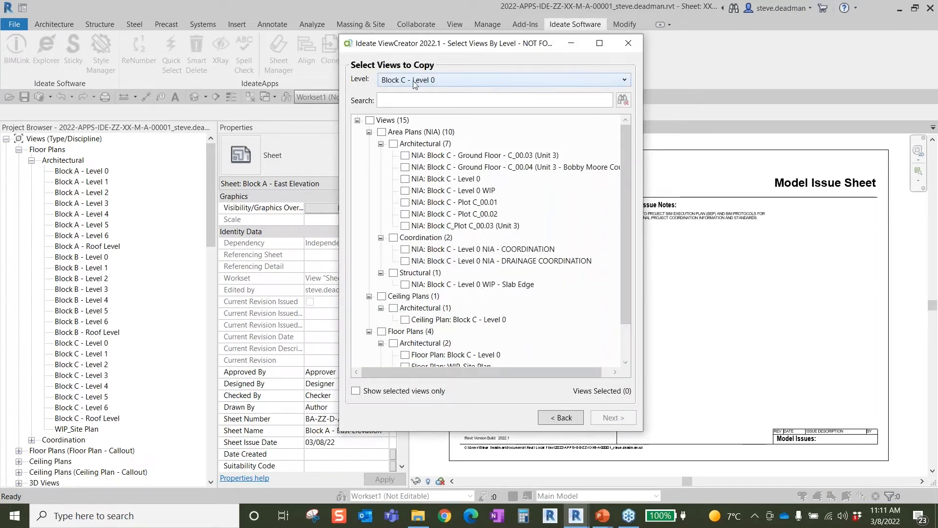
Choose the Block A - Level 0 floor plan as the view to copy and proceed to the destination levels
click(493, 80)
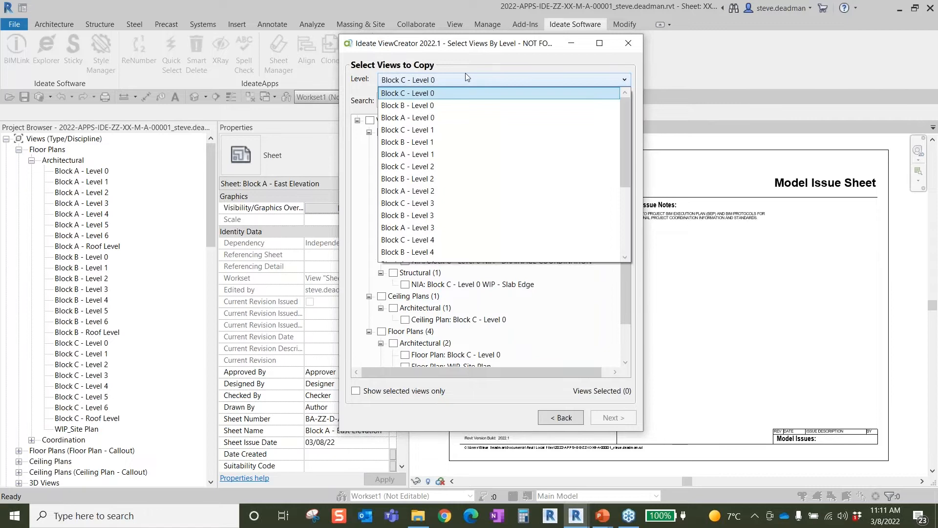
click(429, 119)
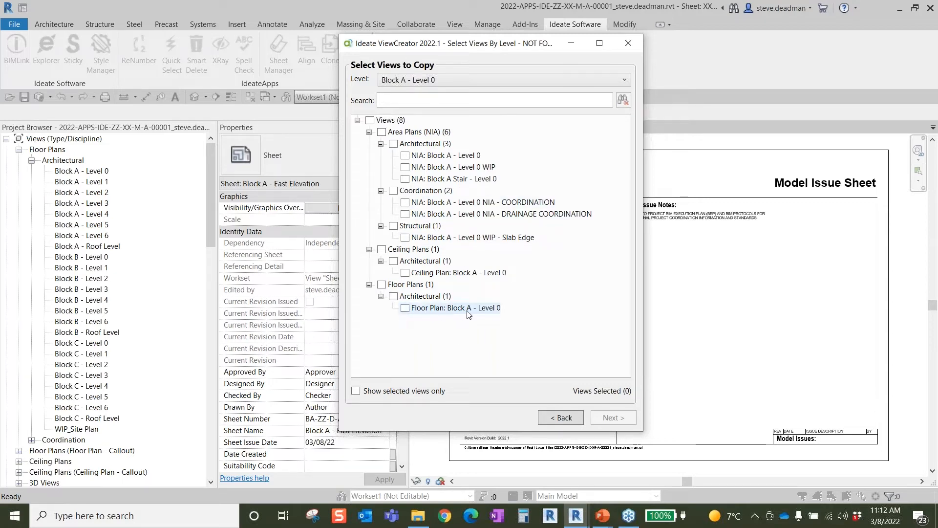
click(405, 309)
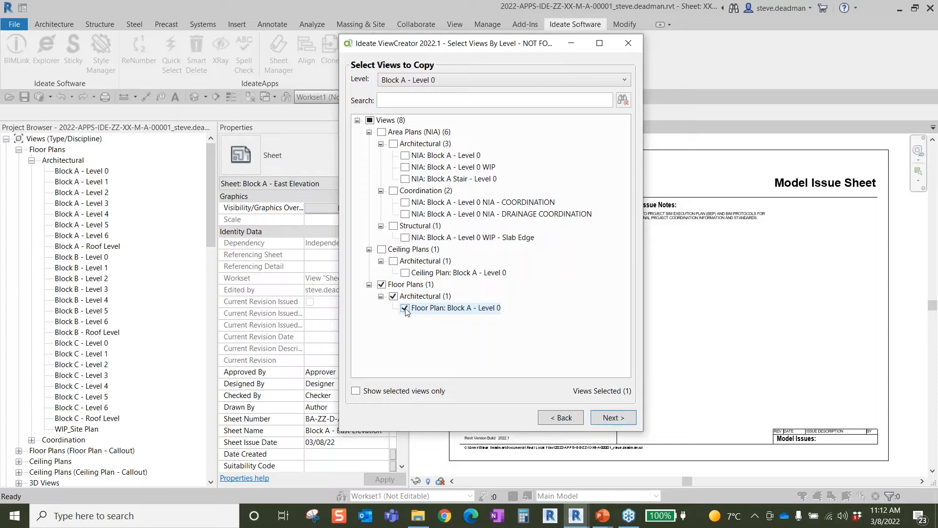
click(613, 418)
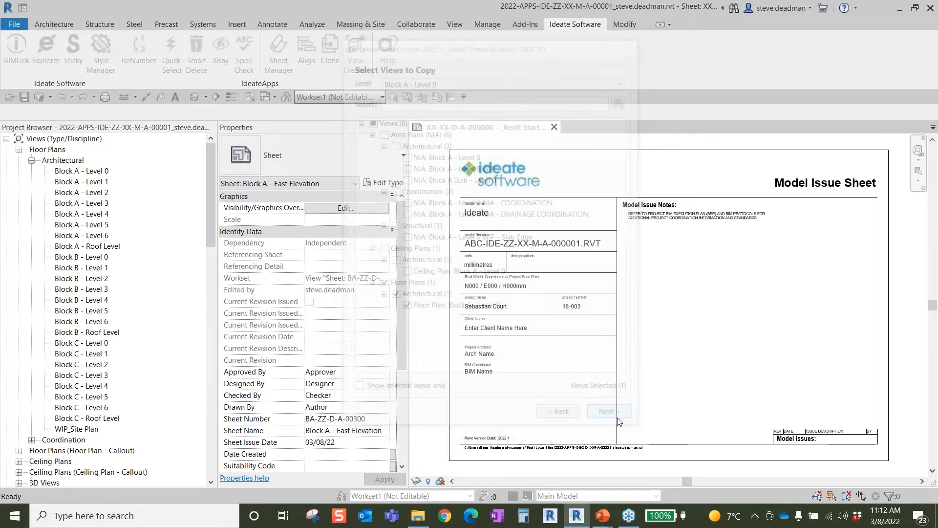
Filter the destination levels by "Block a", select Block A - Level 0 through Level 6 and Roof Level, and proceed to the preview
scroll(489, 155, down, 1)
scroll(483, 140, up, 1)
click(435, 96)
text(Block a)
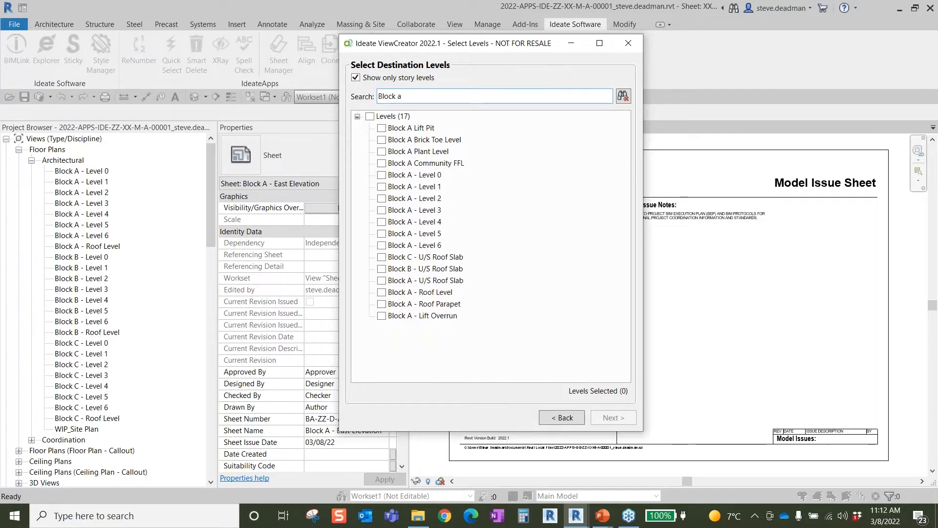
click(381, 175)
click(382, 198)
click(382, 211)
click(382, 222)
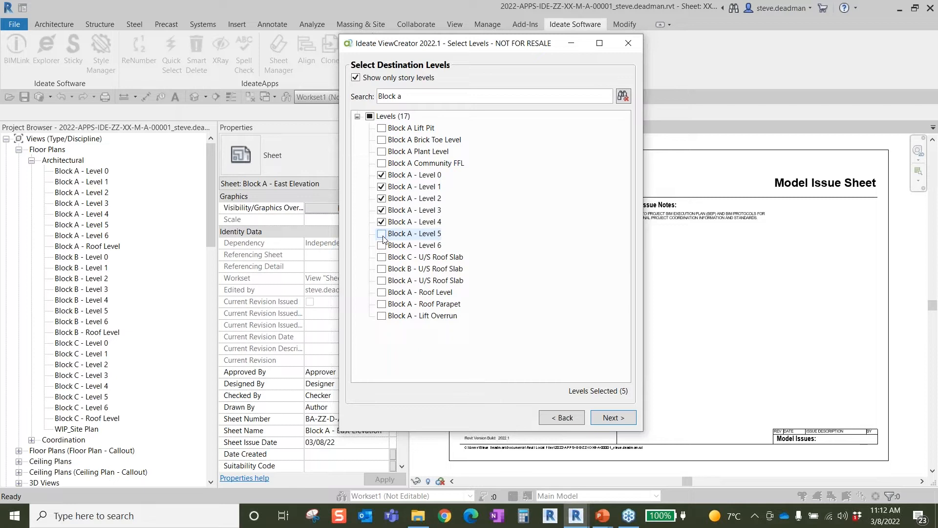
click(382, 246)
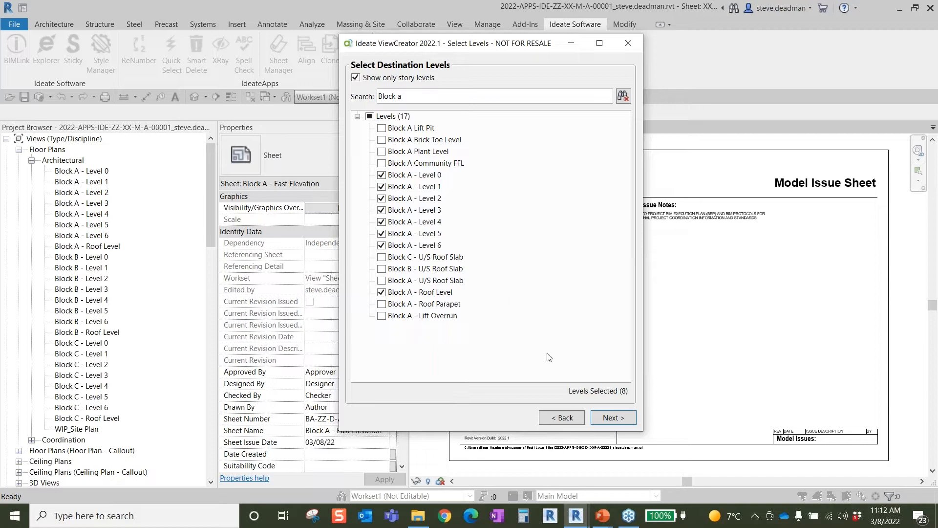
click(612, 418)
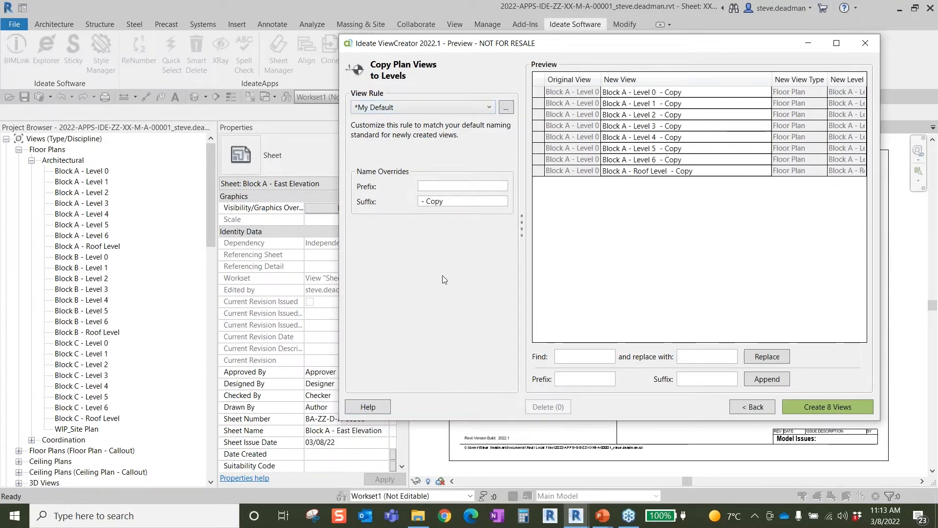
Apply the Plans - Electrical view rule to the plan views being copied
drag(581, 51, 534, 52)
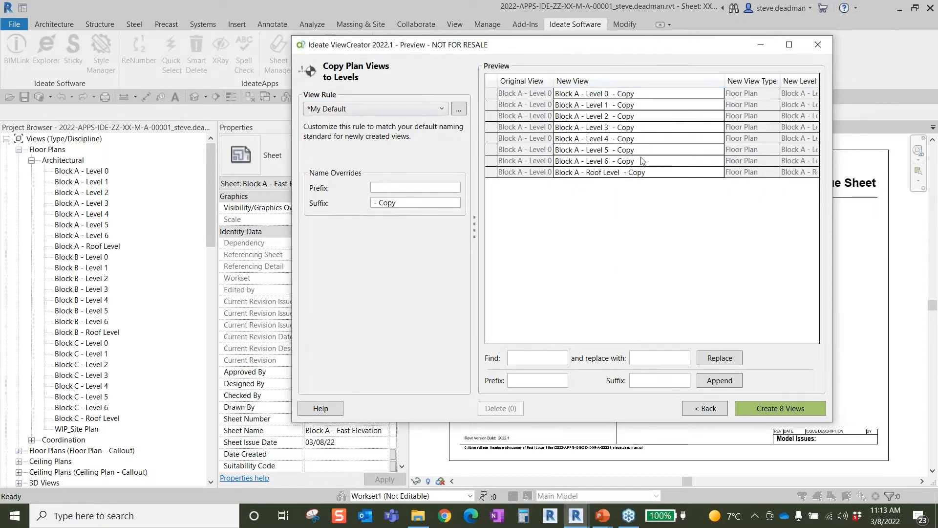
click(443, 108)
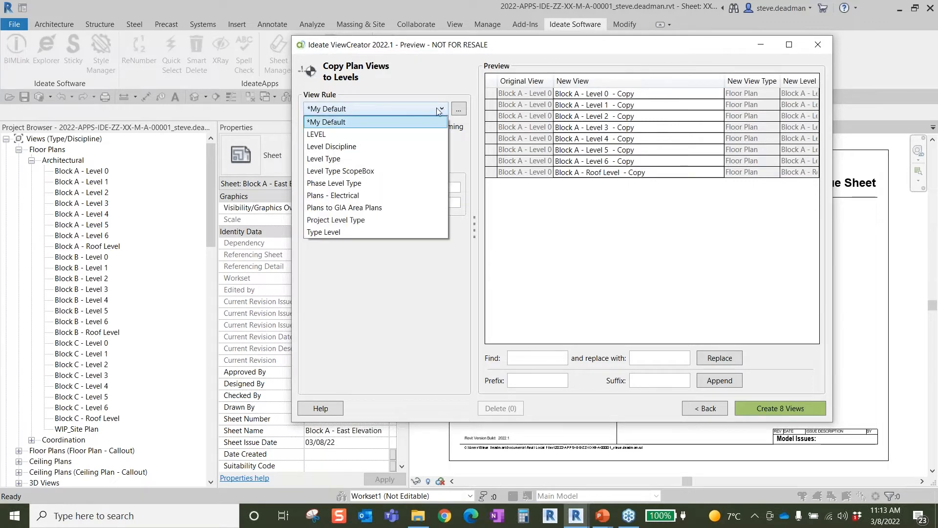
click(349, 197)
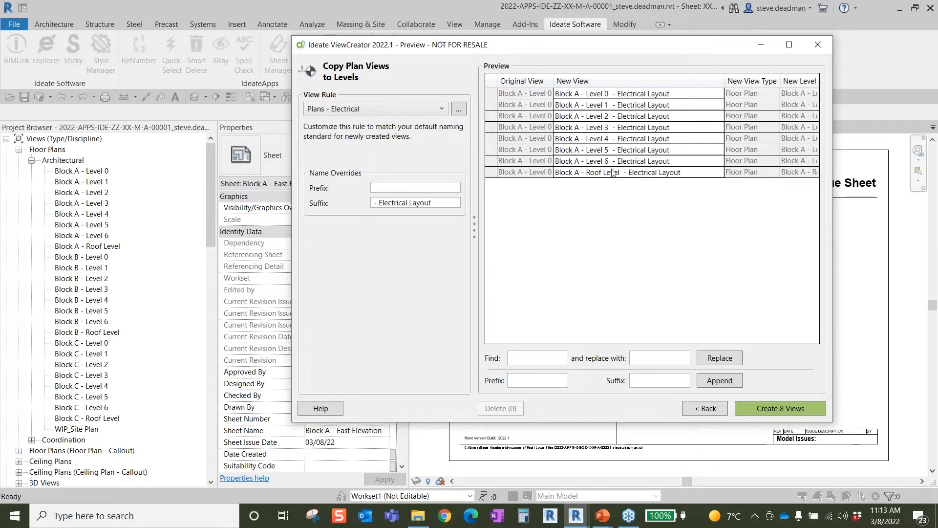
Examine the name definition and property overrides of the Plans - Electrical view rule, closing it without changes
click(459, 110)
drag(509, 74, 508, 60)
scroll(478, 184, down, 6)
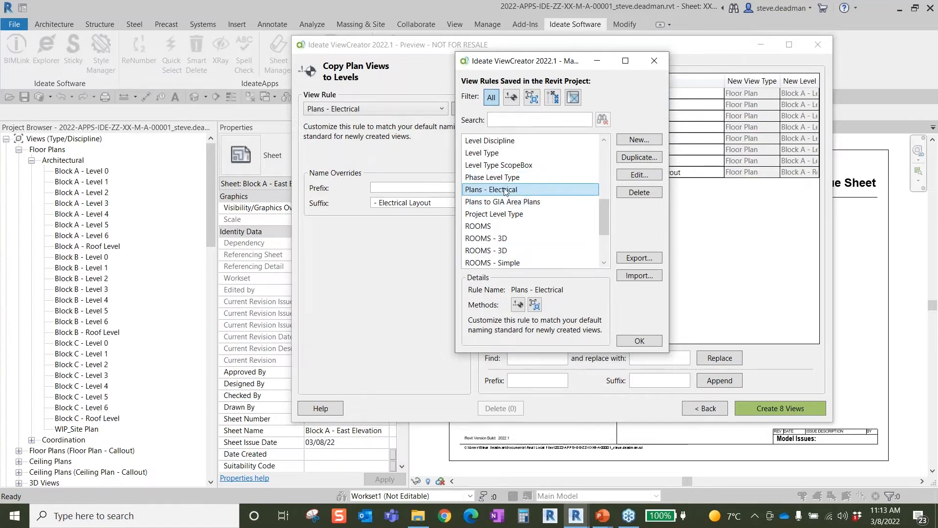
click(635, 175)
drag(556, 11, 544, 23)
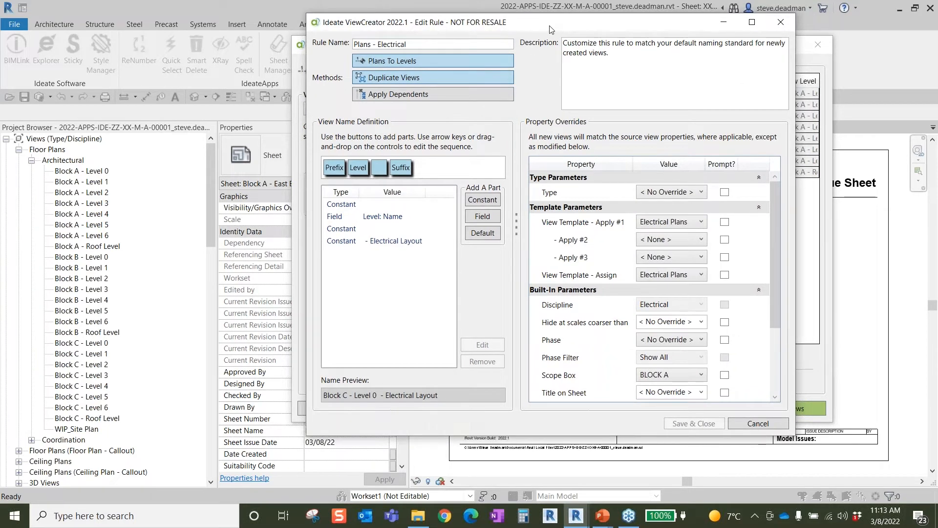
drag(550, 30, 541, 29)
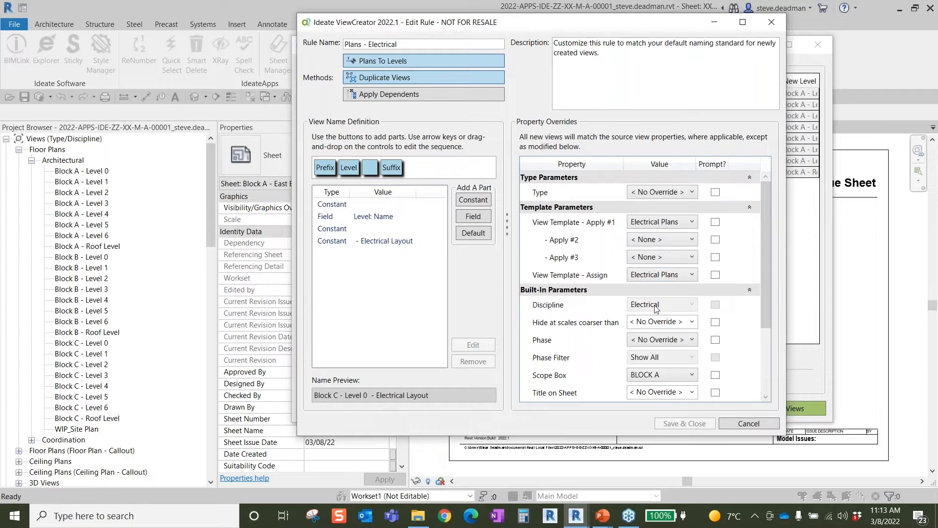
scroll(587, 305, down, 1)
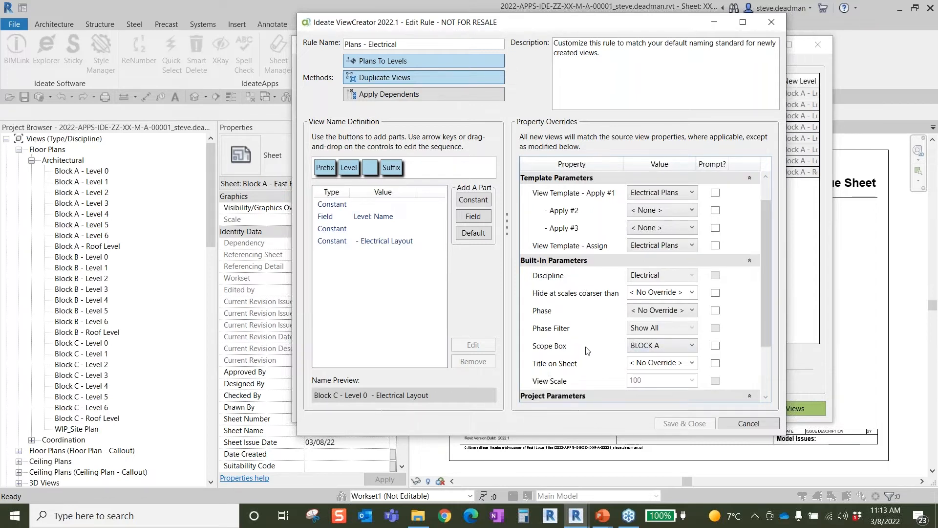
scroll(589, 351, down, 3)
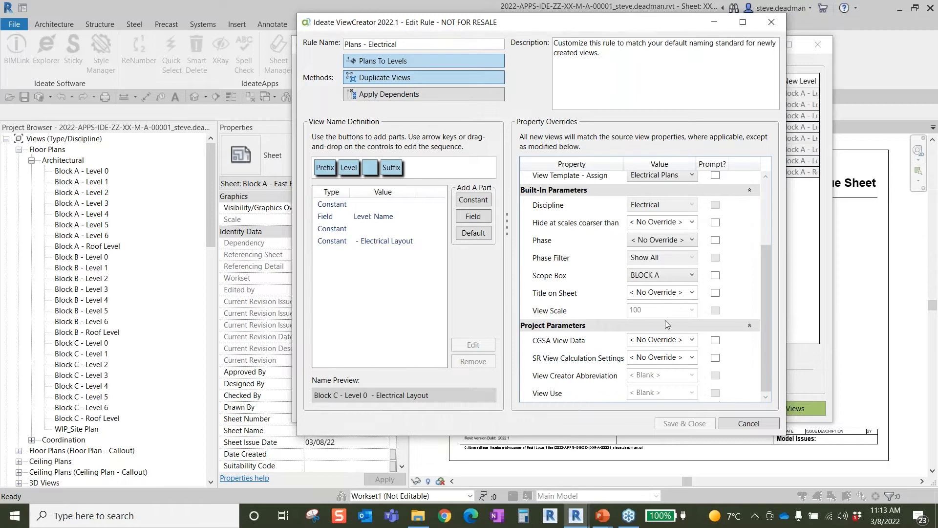
scroll(641, 319, up, 4)
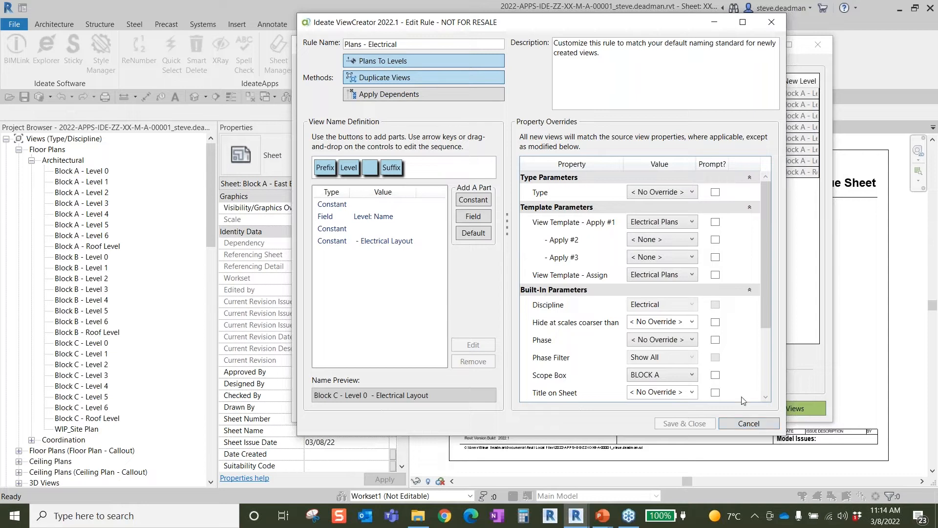
click(753, 423)
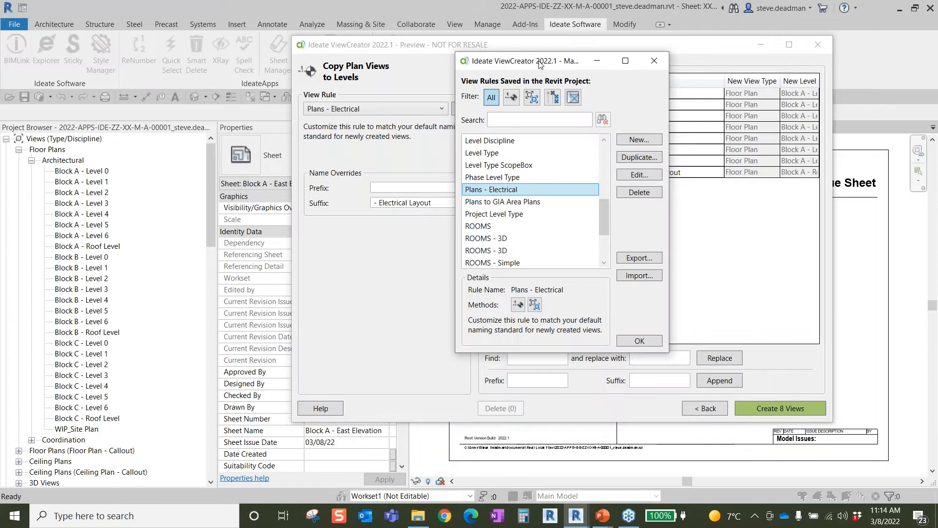
drag(540, 65, 543, 66)
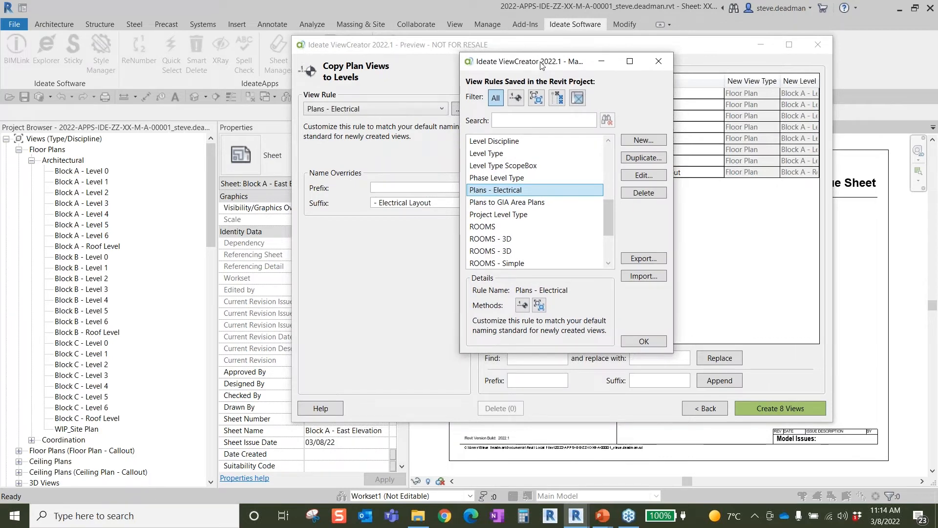
click(644, 342)
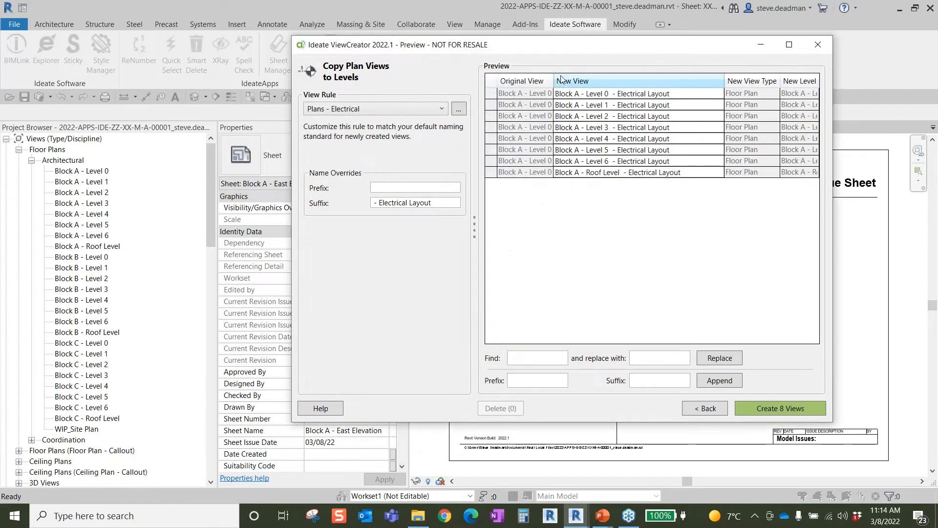
Create the eight Electrical Layout views for Block A and expand the Electrical floor plans group in the Project Browser
click(781, 410)
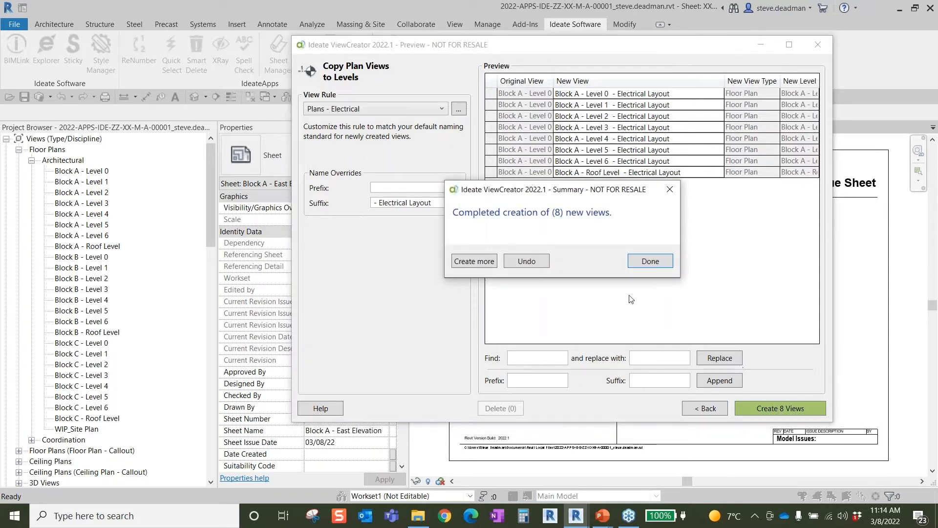
click(658, 264)
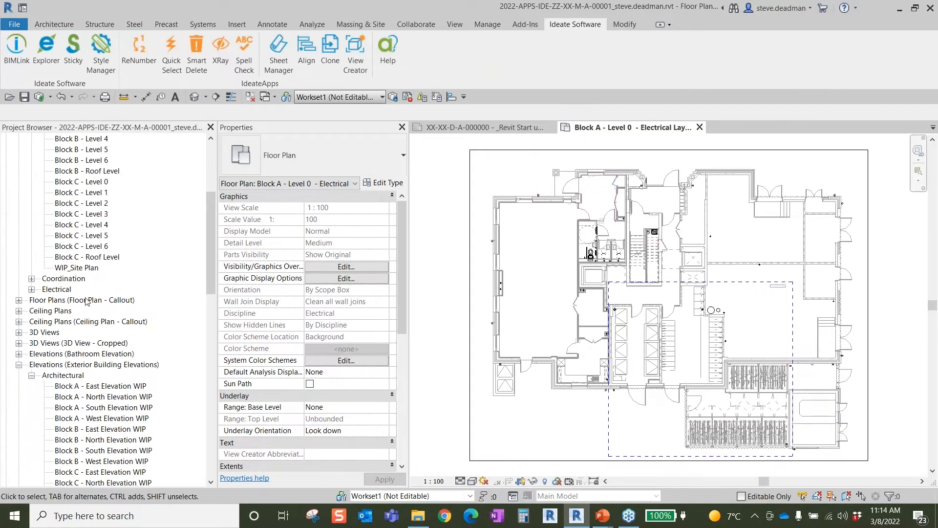
scroll(77, 294, down, 1)
click(31, 257)
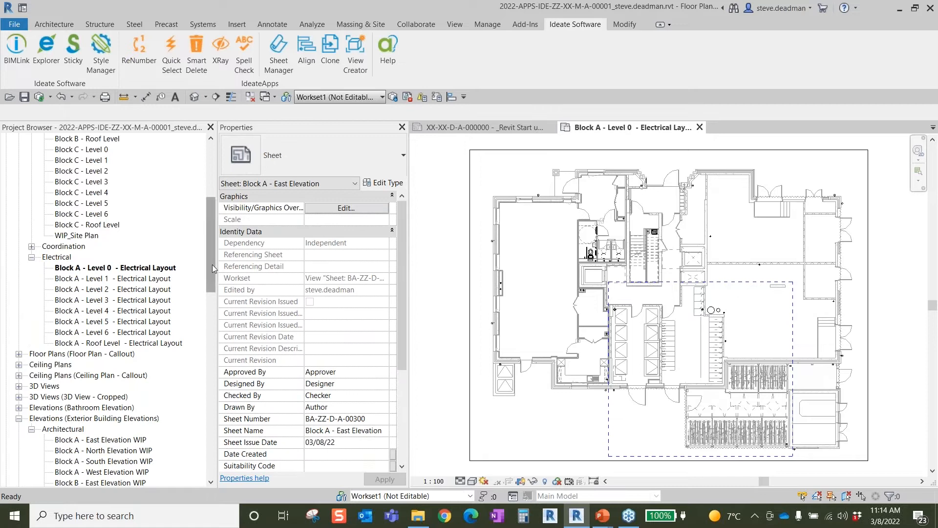
Examine the new Electrical floor plans and the scope box and view template properties of Block A - Level 0 - Electrical Layout
scroll(212, 253, up, 2)
scroll(330, 303, down, 3)
scroll(331, 304, down, 2)
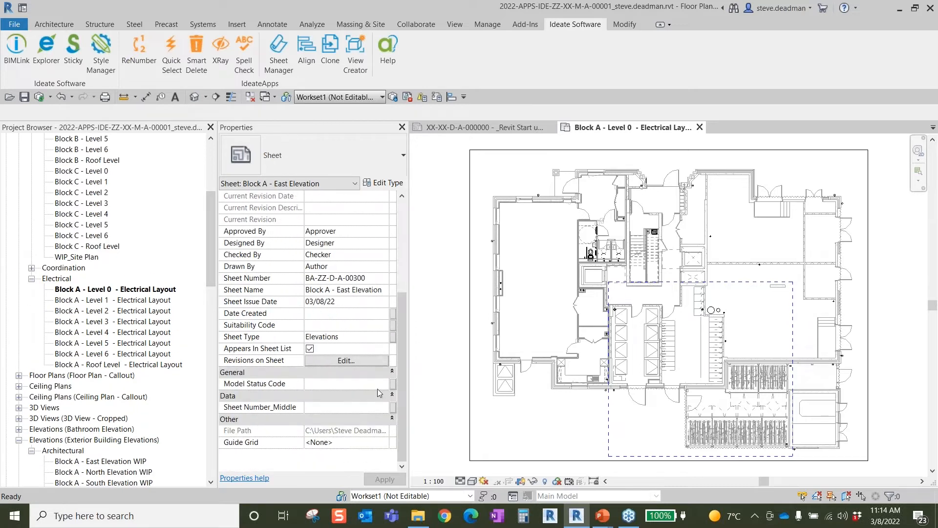
click(158, 292)
scroll(303, 393, down, 1)
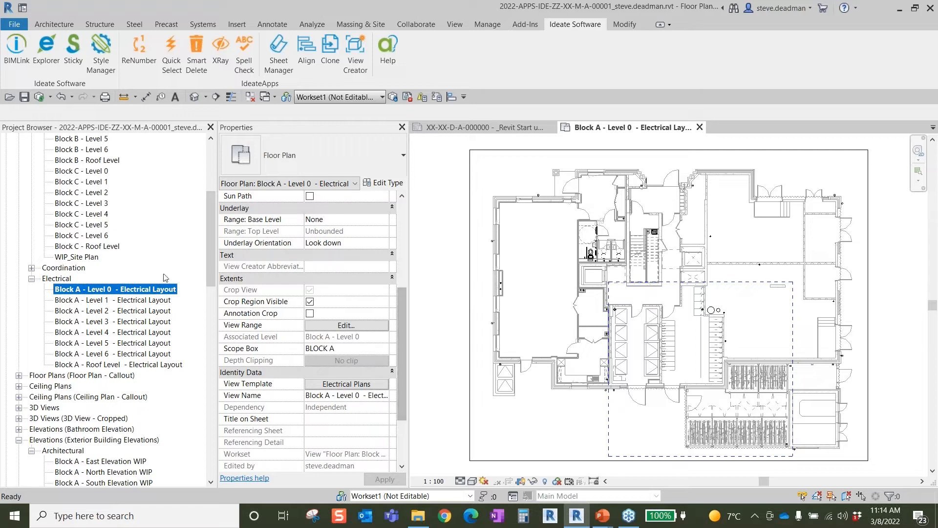
scroll(368, 204, up, 2)
scroll(178, 328, up, 1)
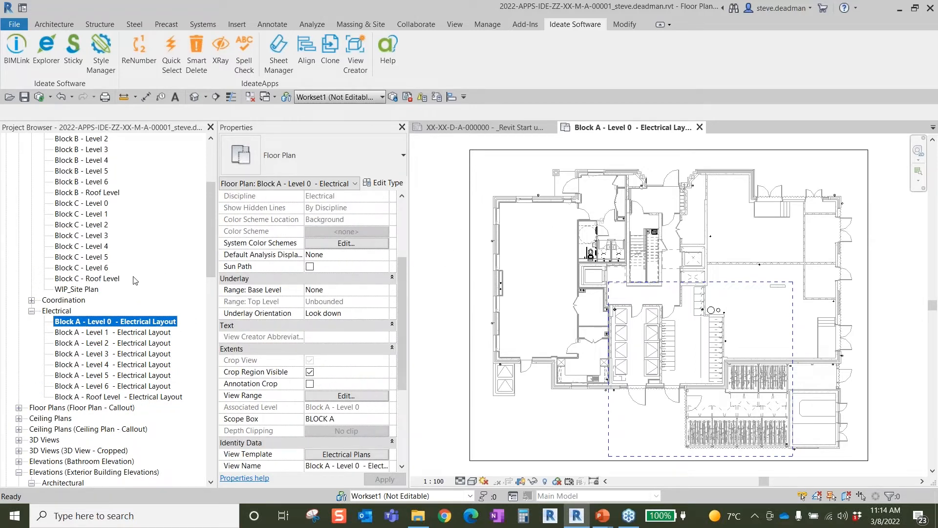
scroll(137, 280, down, 3)
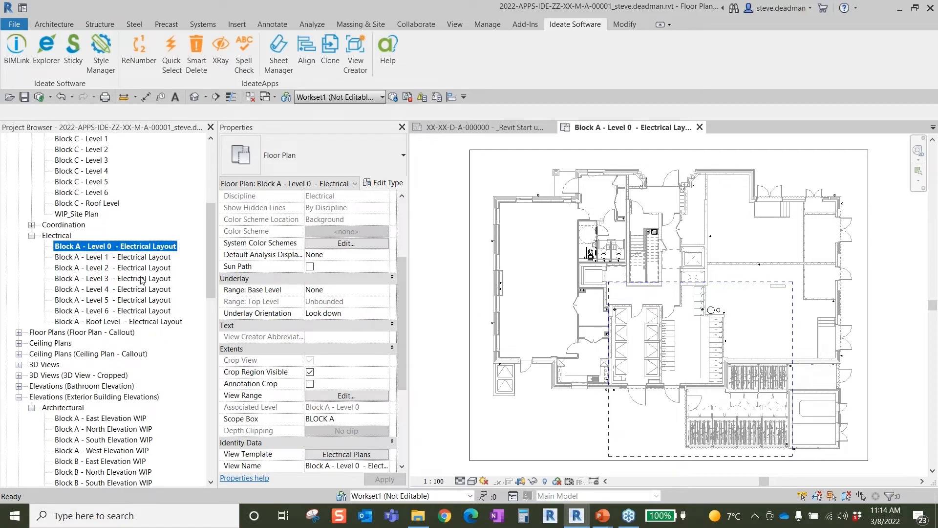
scroll(142, 280, down, 1)
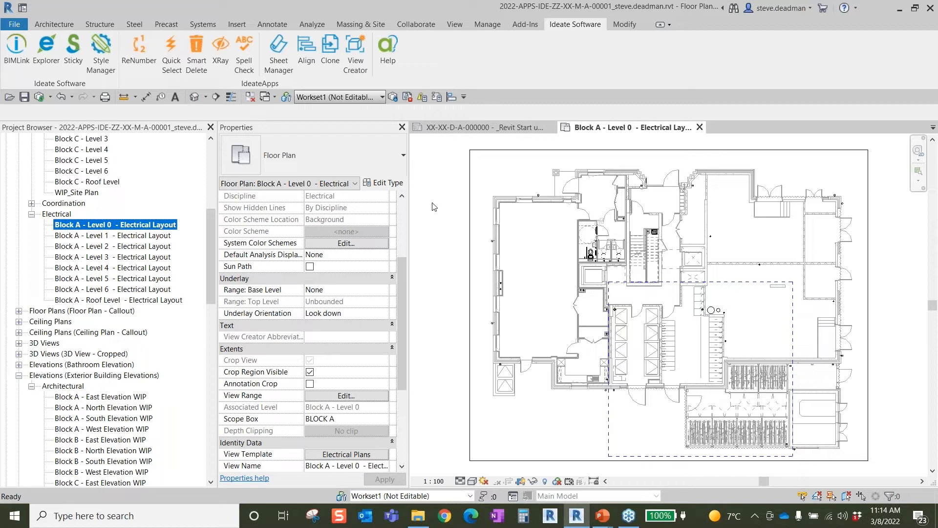
Start Ideate ViewCreator again and proceed with the Duplicate Views method to the selection of views to duplicate
click(356, 48)
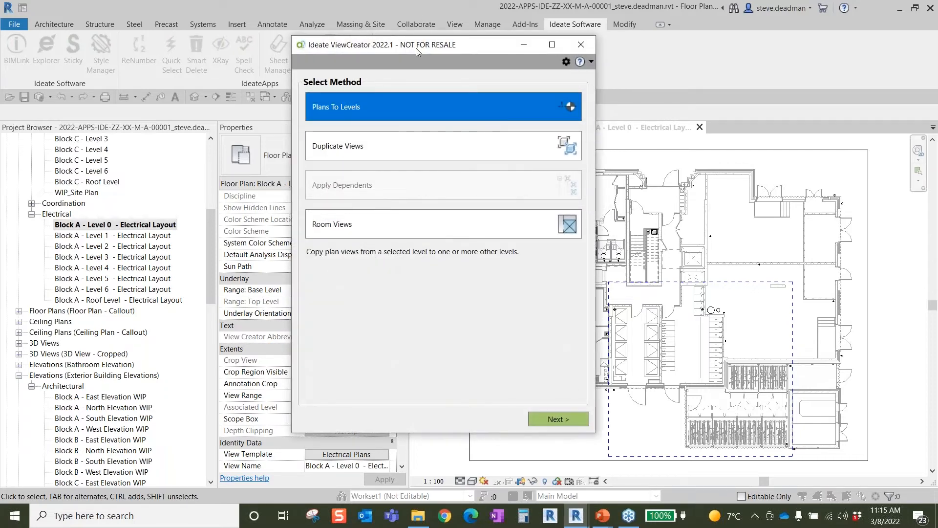
drag(415, 48, 427, 37)
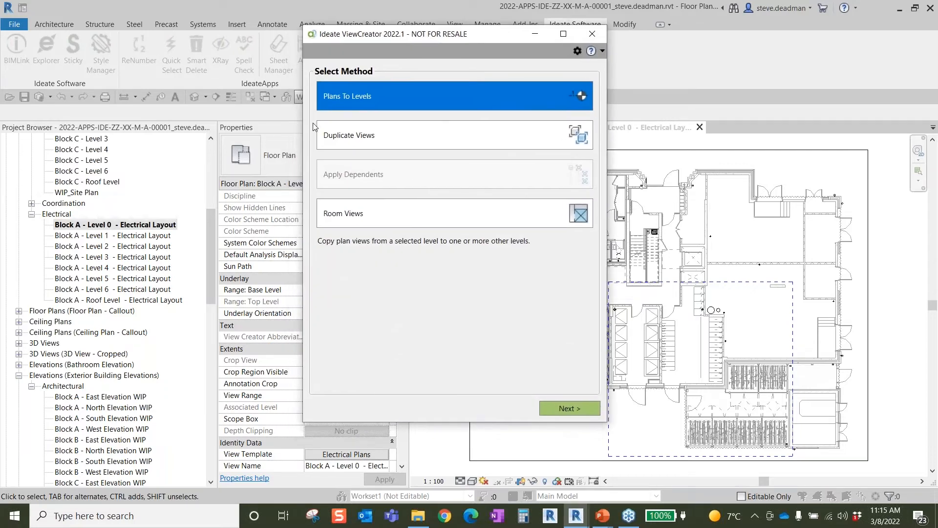
click(391, 137)
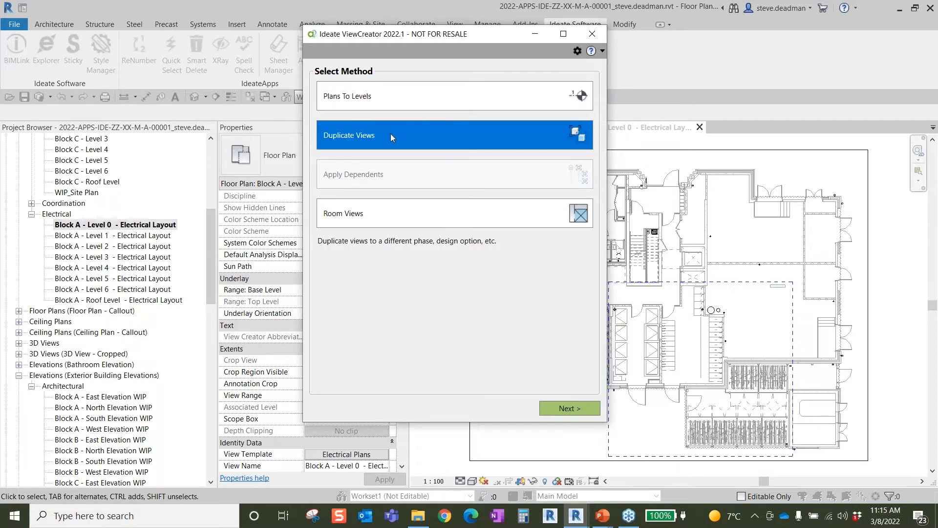
click(570, 408)
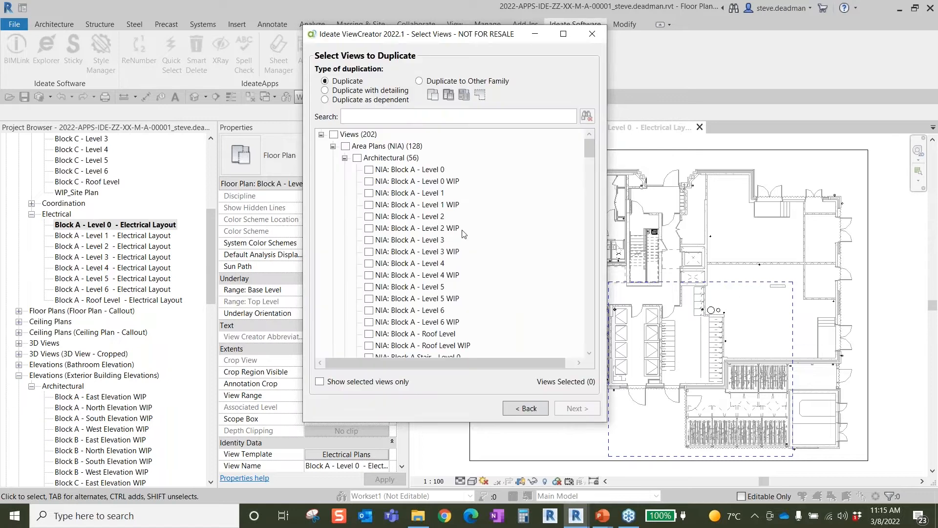
Select the twelve Exterior Building Elevations WIP views of Blocks A, B and C for duplication and proceed to the preview
click(332, 146)
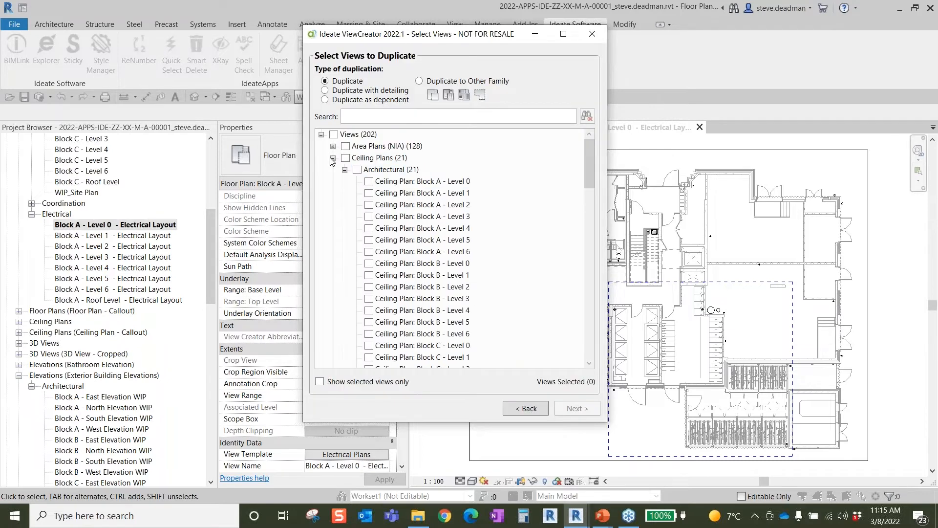
click(332, 158)
scroll(340, 203, down, 15)
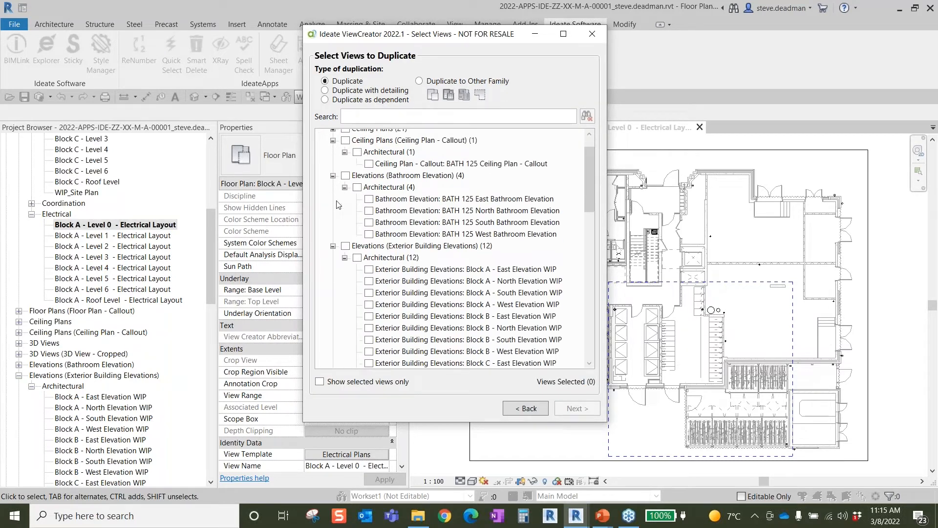
scroll(345, 203, down, 4)
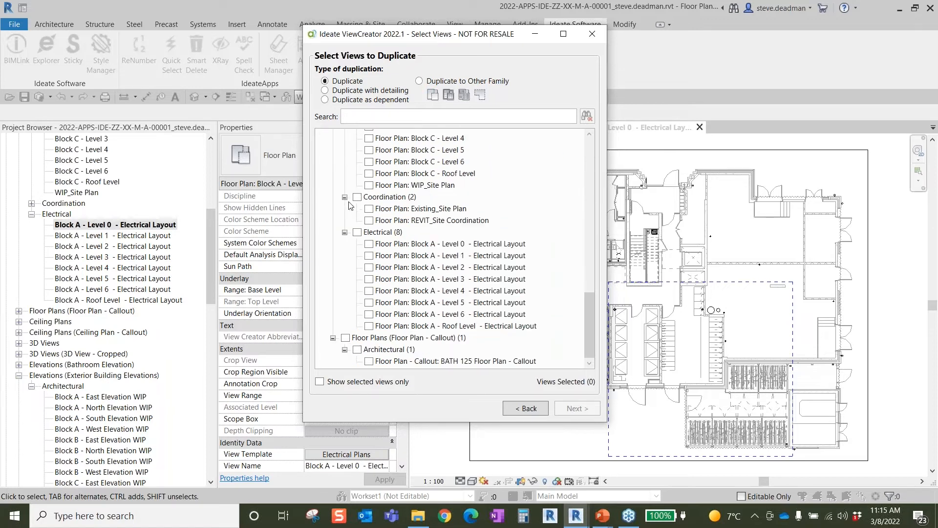
scroll(432, 249, up, 13)
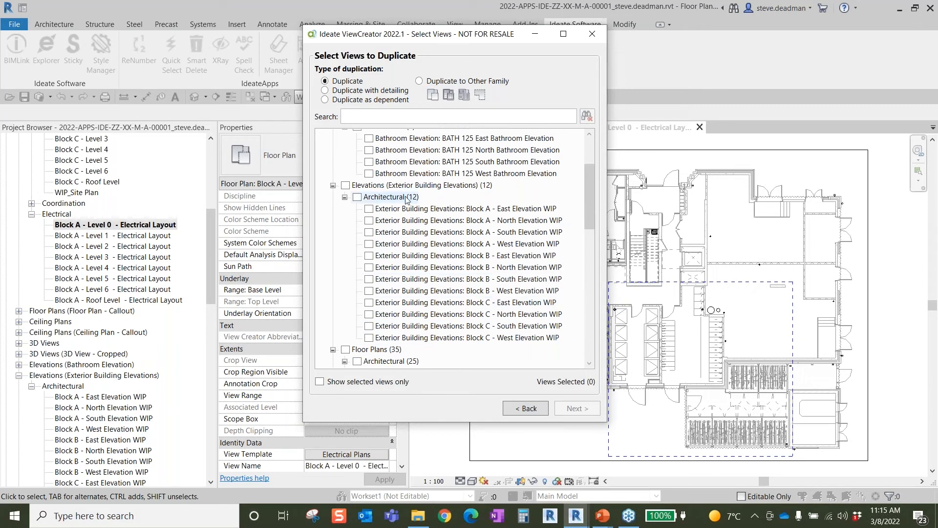
scroll(400, 199, up, 3)
scroll(400, 196, down, 3)
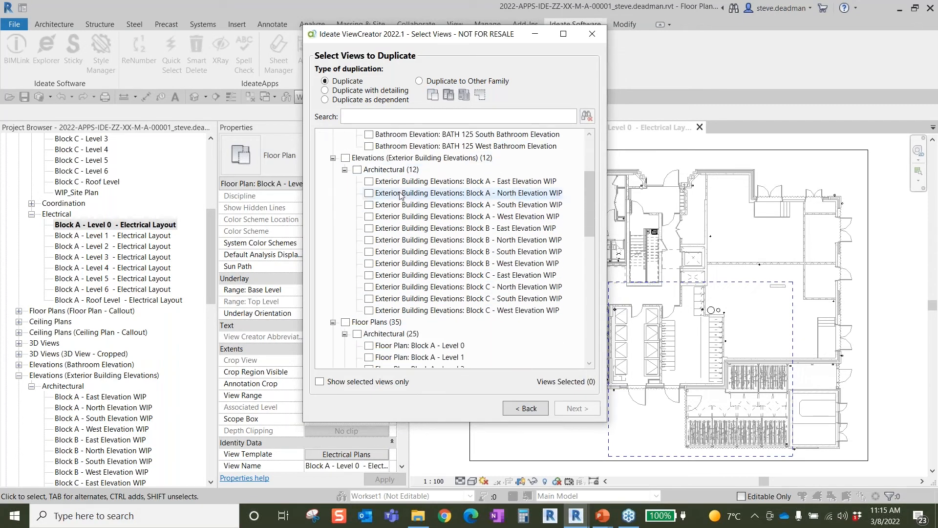
click(369, 182)
click(369, 194)
click(369, 206)
click(369, 217)
click(368, 229)
click(369, 240)
click(369, 251)
click(369, 263)
click(369, 275)
click(369, 287)
click(369, 298)
click(368, 310)
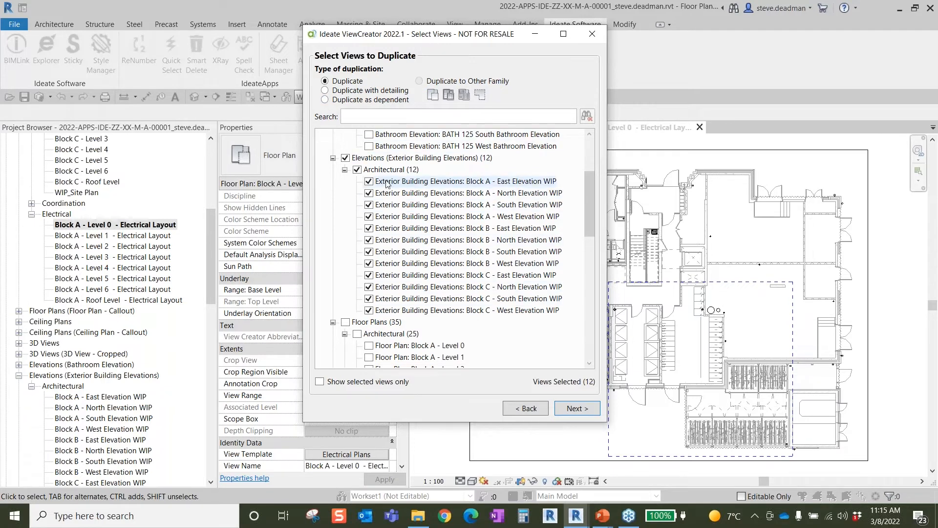
click(576, 409)
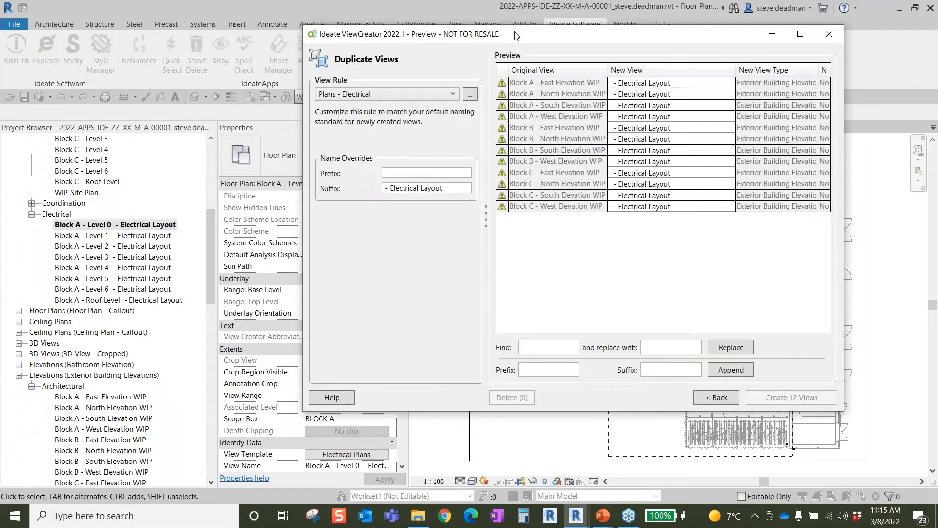
Try the DUPLICATE - Working Views rule on the elevation views and enlarge the preview to read the full names
drag(514, 36, 500, 39)
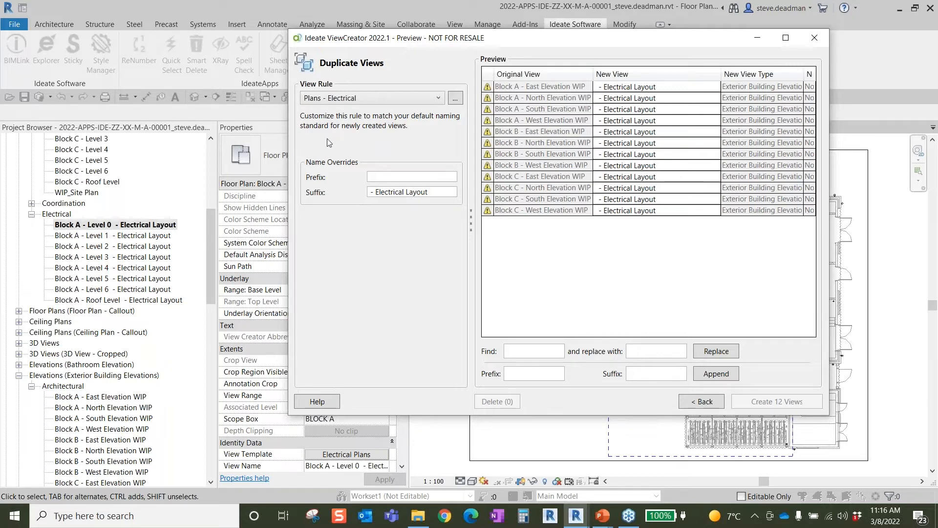
click(438, 98)
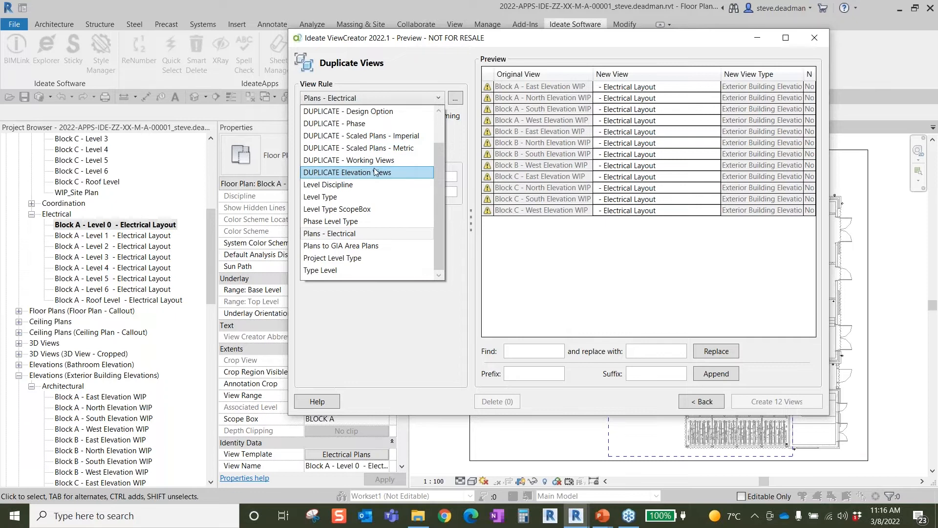
click(357, 160)
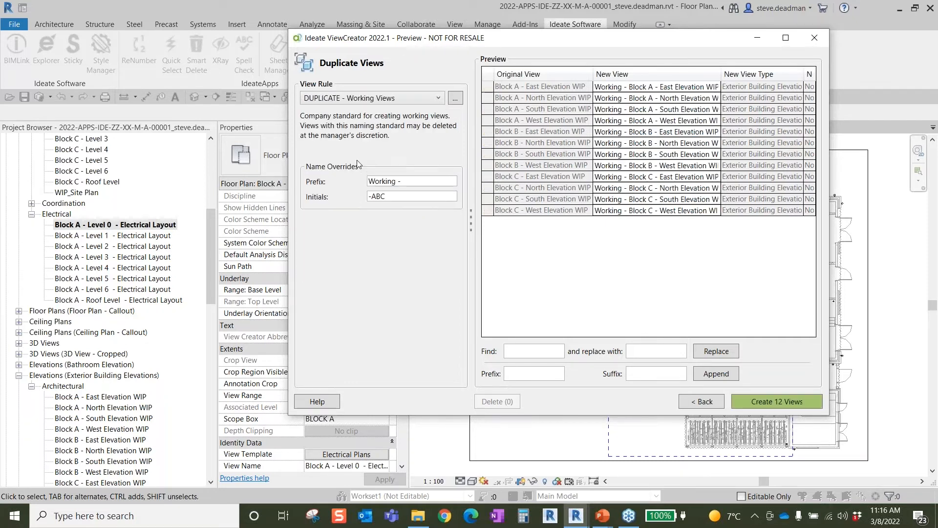
drag(474, 44, 424, 44)
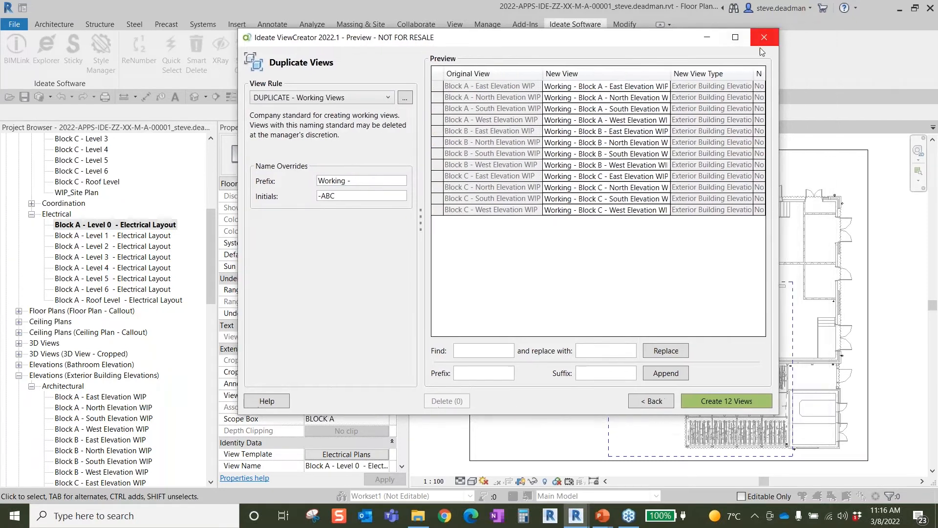
drag(783, 54, 920, 57)
Set the view rule to DUPLICATE Elevation Views for the twelve new elevations
click(395, 100)
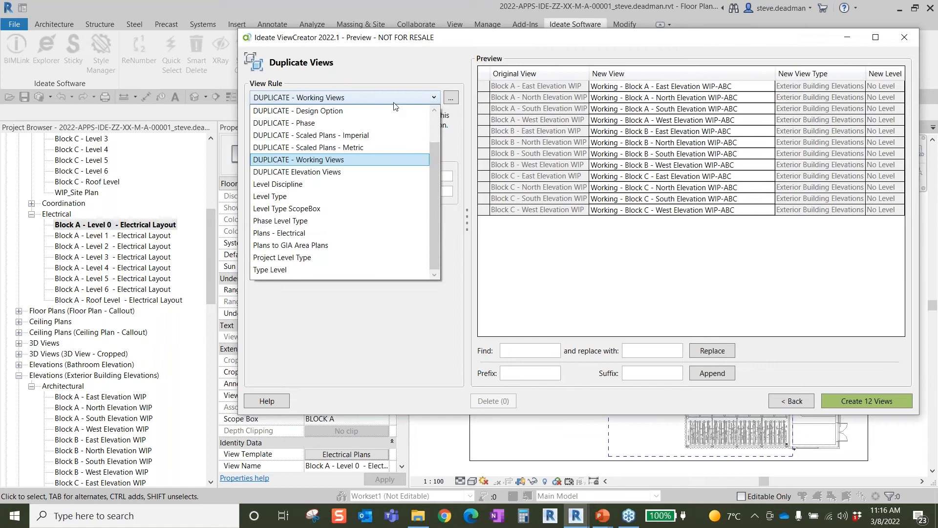
click(313, 172)
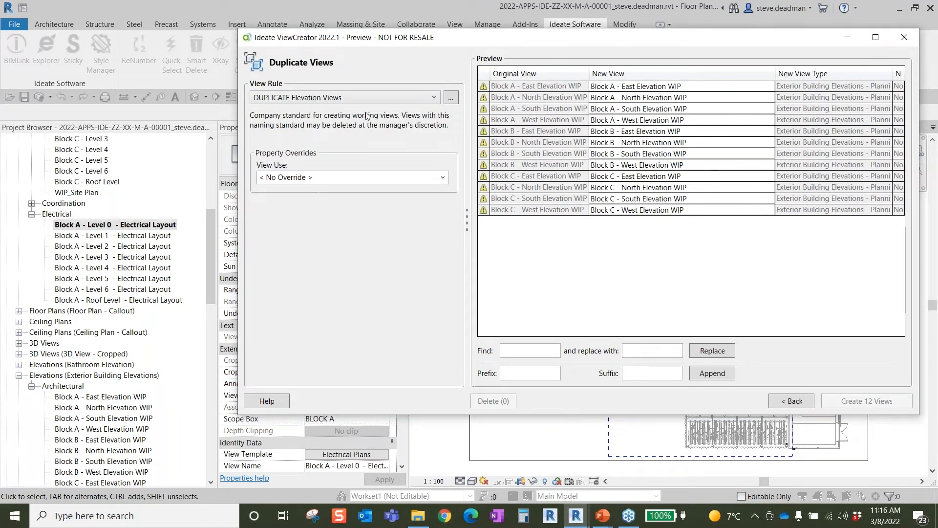
drag(401, 40, 380, 40)
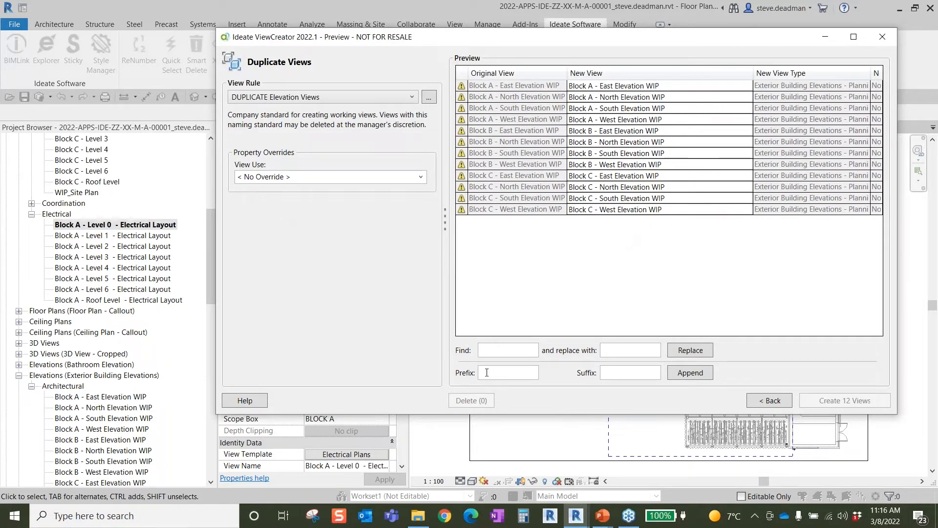
drag(505, 40, 484, 40)
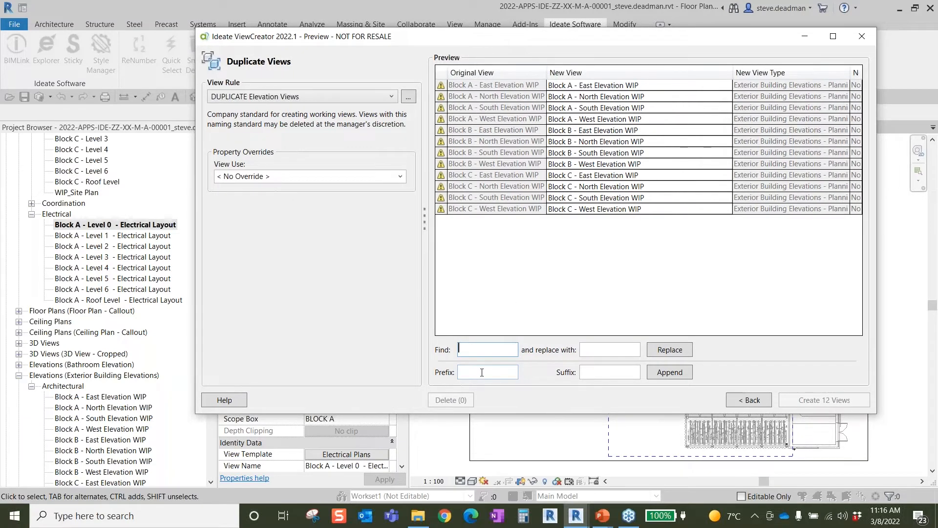
Remove WIP from all new view names with find and replace, create the twelve elevation views and finish the command
text(IP)
click(660, 348)
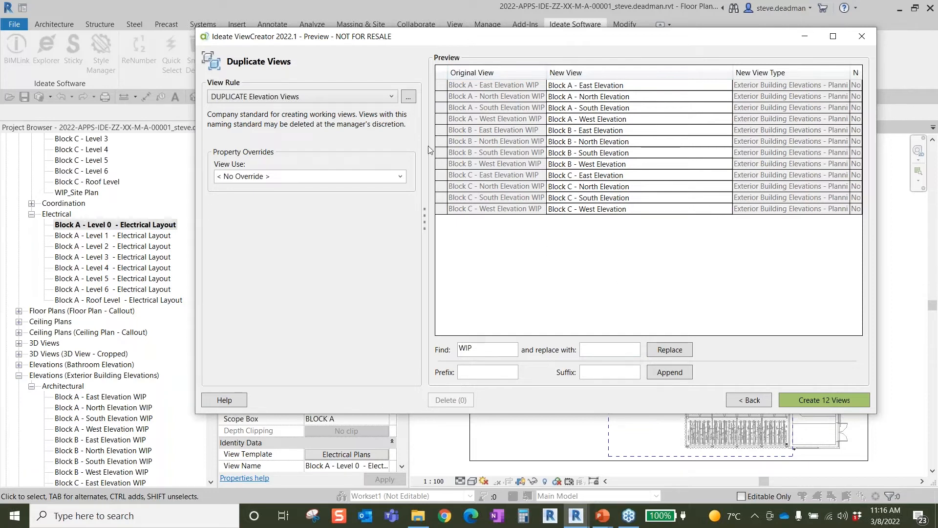
drag(558, 40, 517, 43)
click(797, 402)
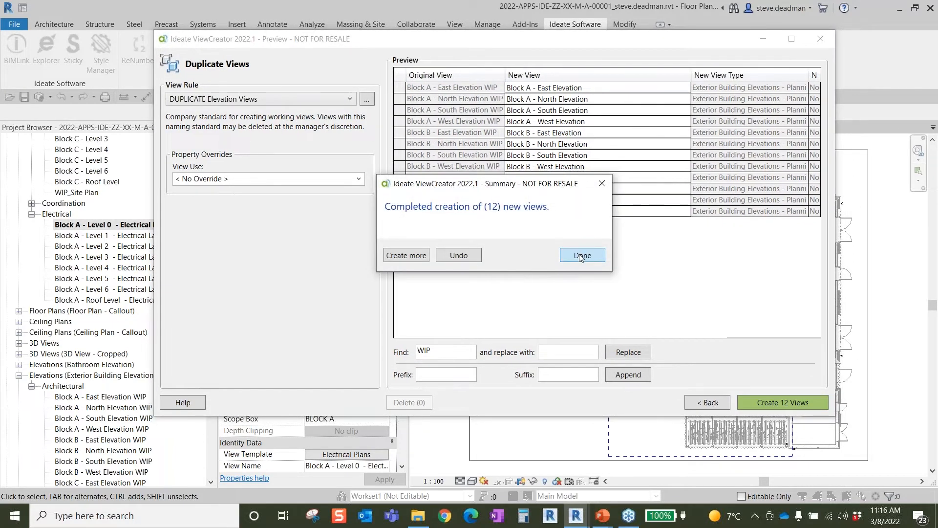
click(581, 256)
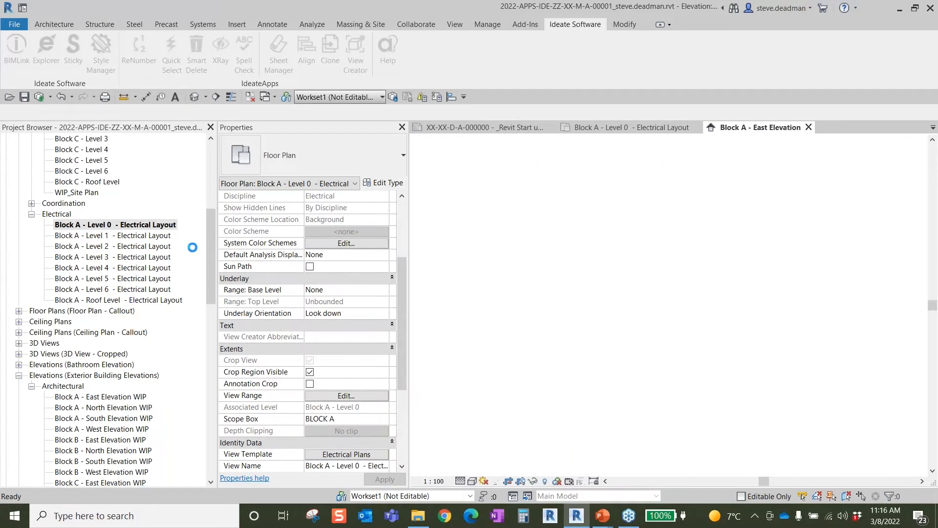
Examine the new Exterior Building Elevations - Planning group and the view type, template and other properties of Block A - East Elevation
scroll(172, 277, down, 2)
scroll(172, 272, down, 4)
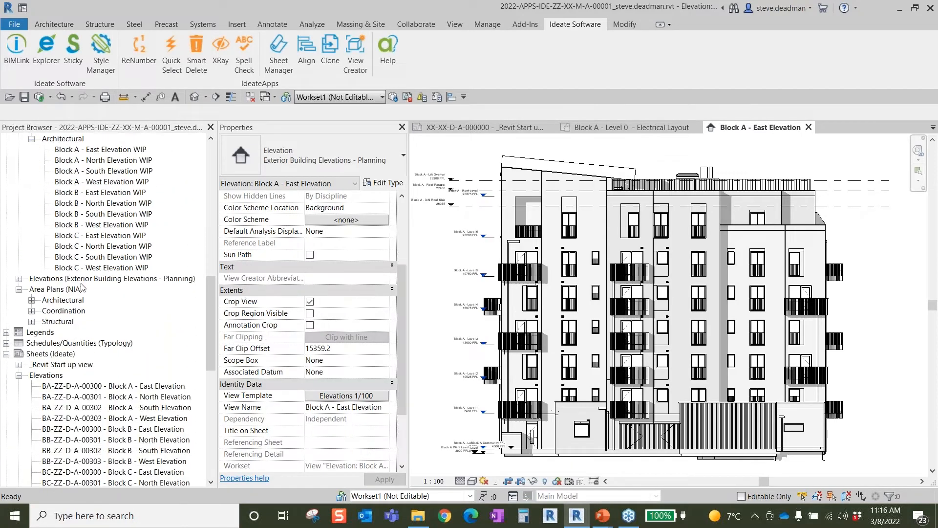
click(19, 279)
click(31, 290)
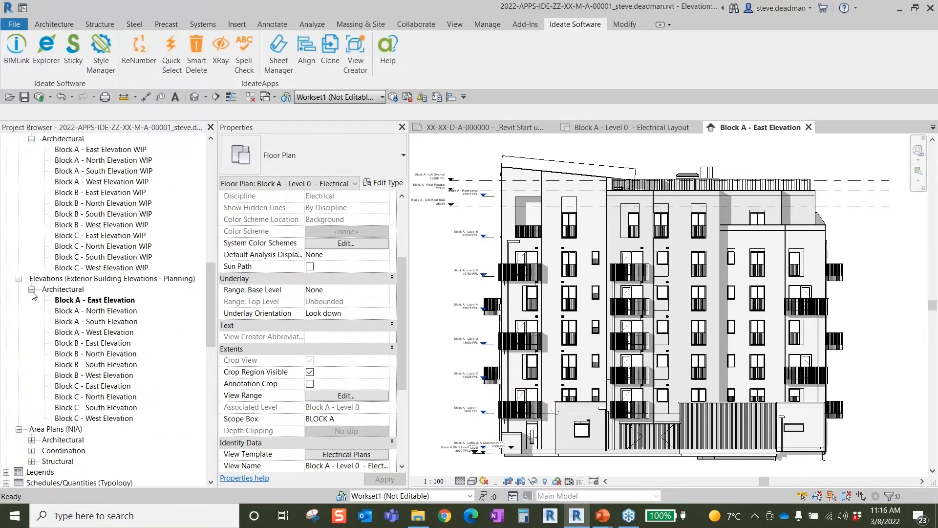
click(86, 300)
scroll(253, 394, down, 1)
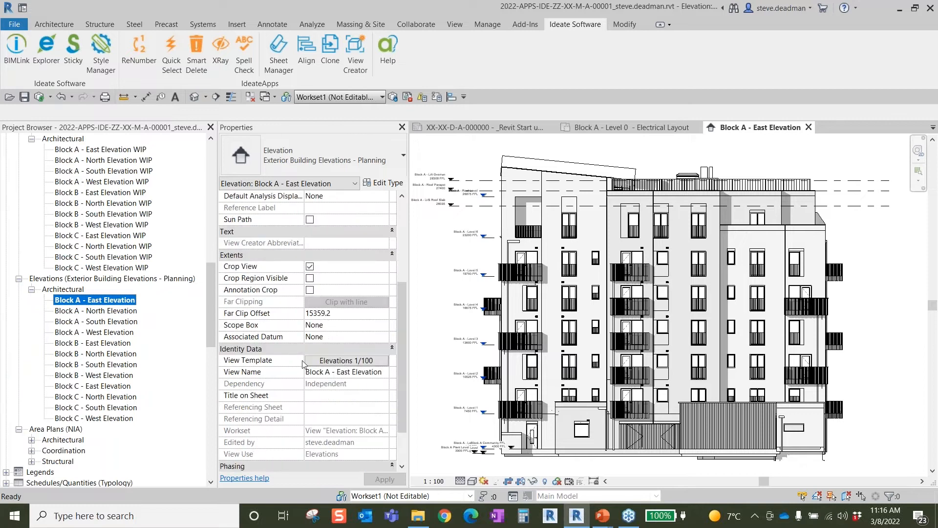
scroll(364, 371, down, 1)
scroll(371, 406, up, 5)
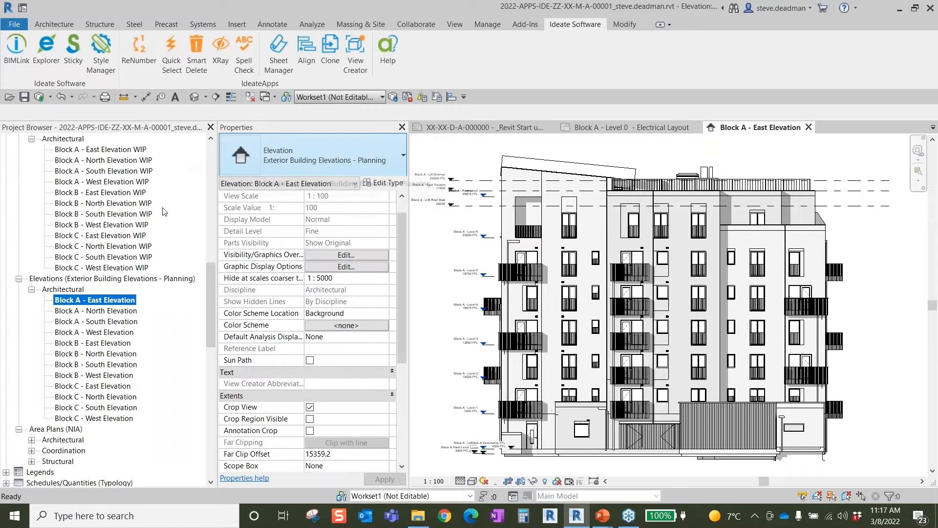
scroll(517, 224, down, 1)
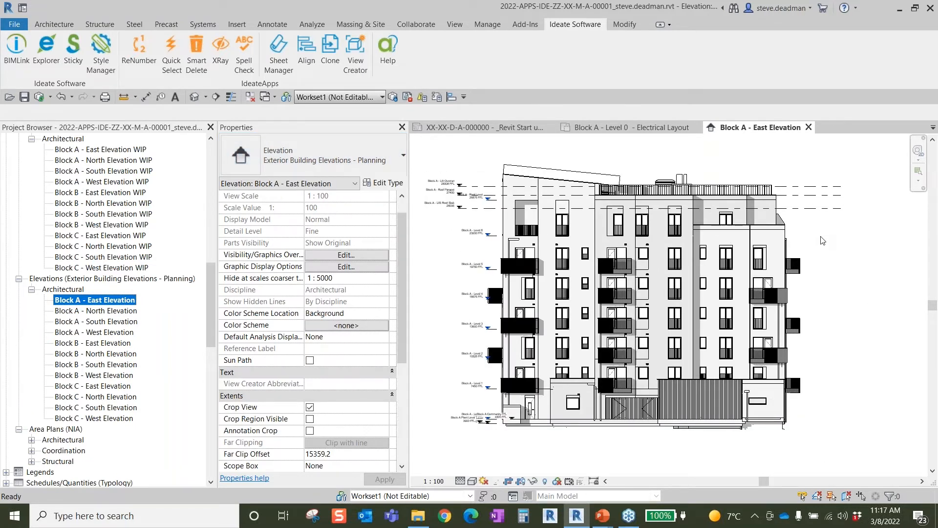
middle_drag(479, 167, 489, 171)
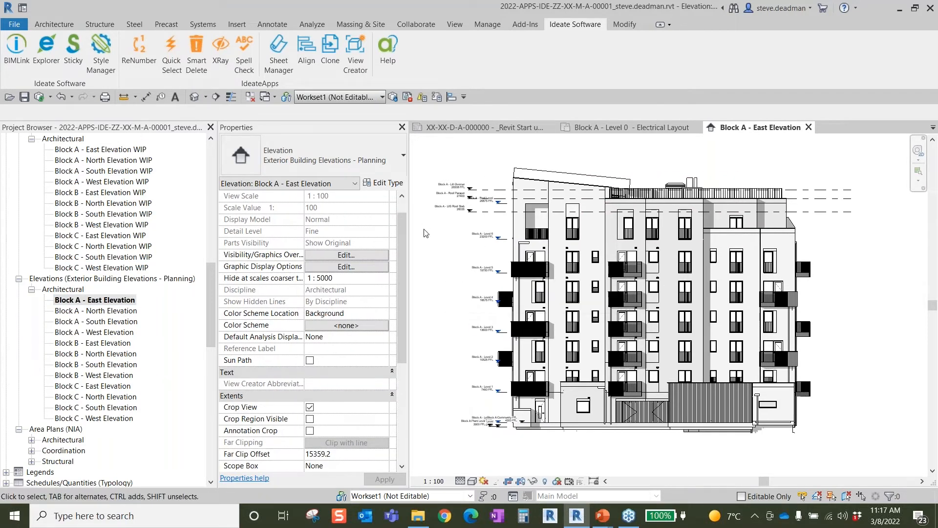
Start Ideate ViewCreator again and proceed with the Duplicate Views method to the view selection
click(354, 50)
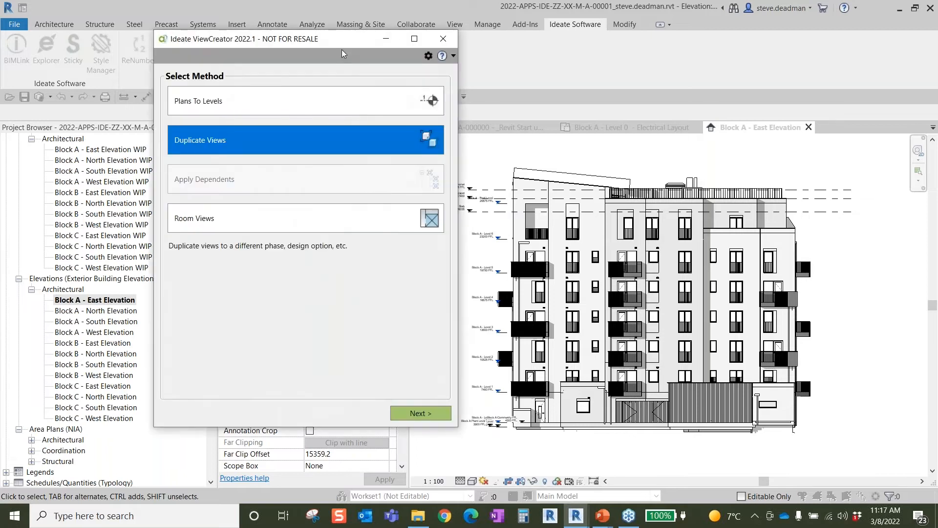
drag(315, 42, 416, 35)
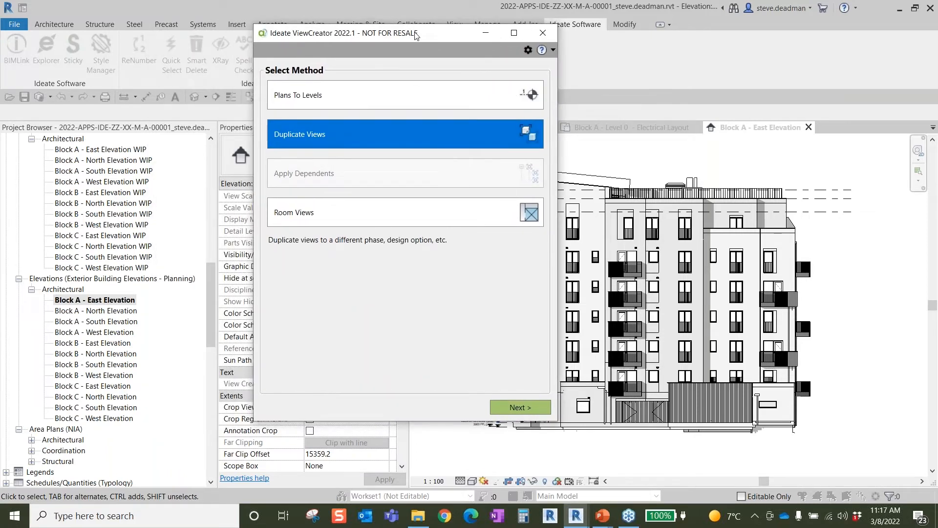
click(530, 409)
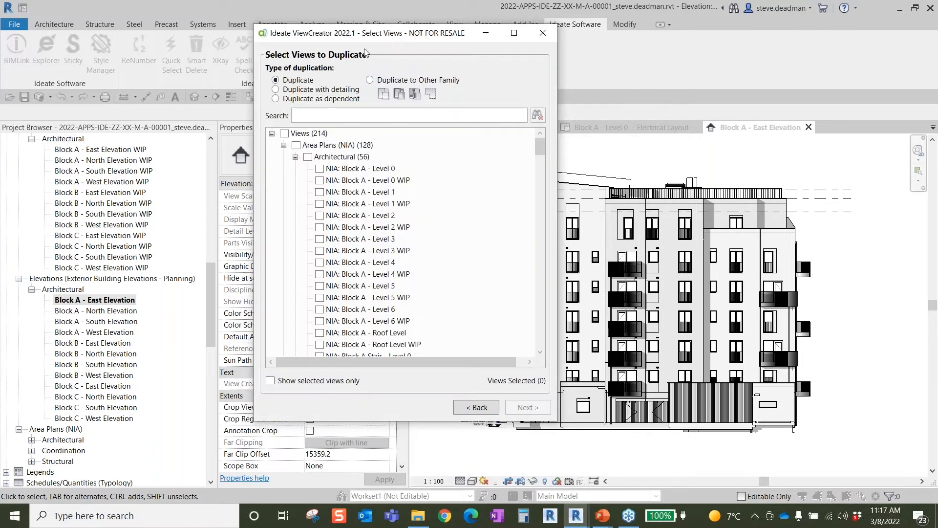
drag(402, 33, 437, 46)
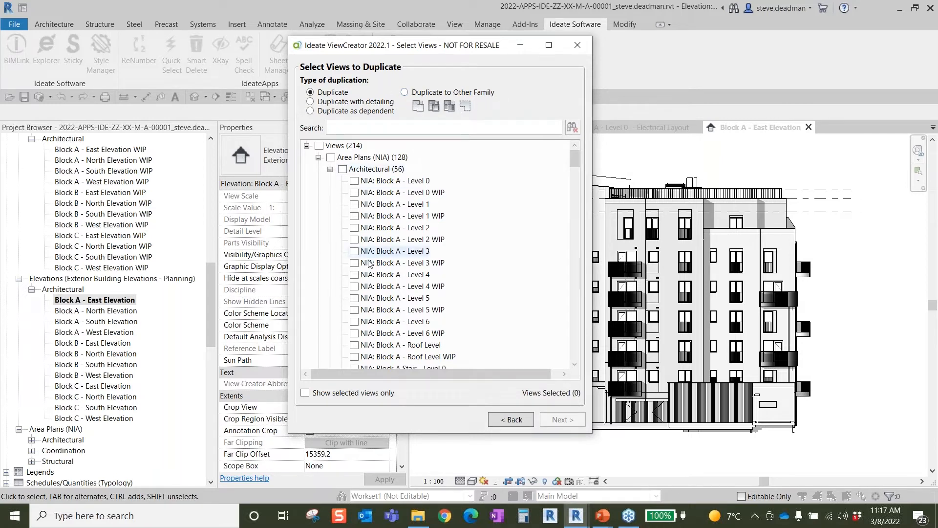
Select the Block A architectural floor plans from Level 0 to Roof Level and set the duplication type to Duplicate to Other Family
click(330, 170)
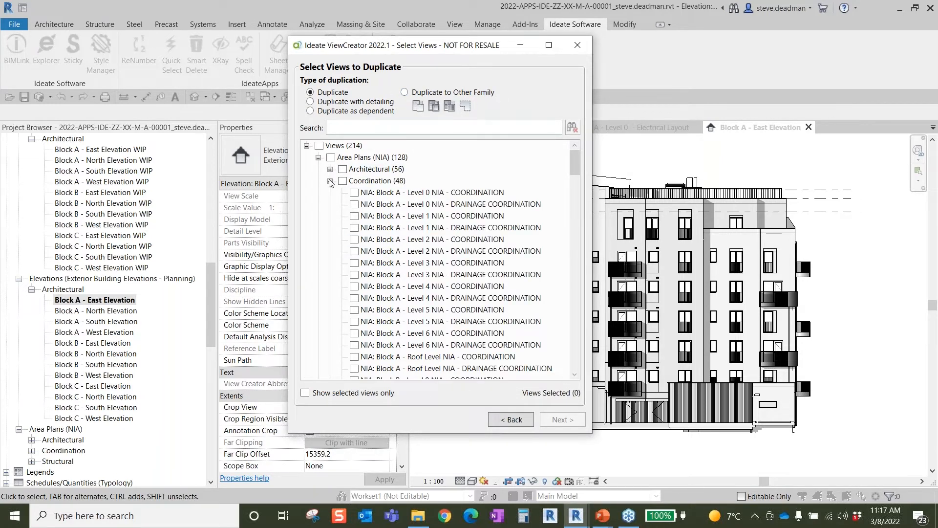
click(331, 182)
click(330, 192)
scroll(370, 222, down, 2)
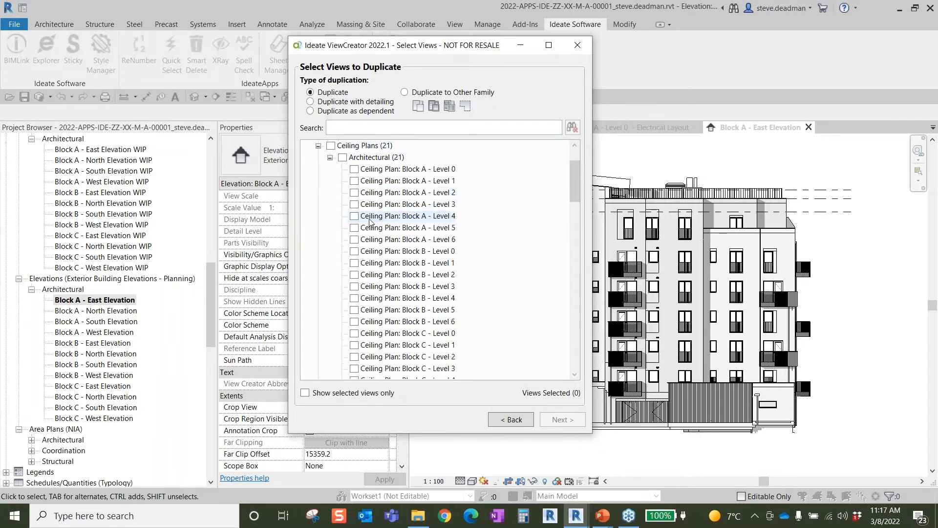
scroll(370, 223, down, 20)
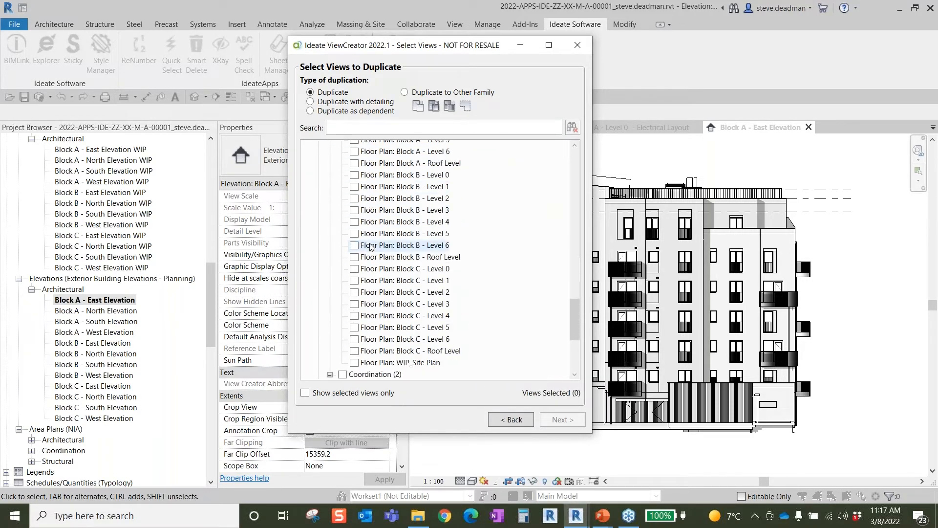
scroll(370, 246, down, 5)
scroll(489, 308, up, 9)
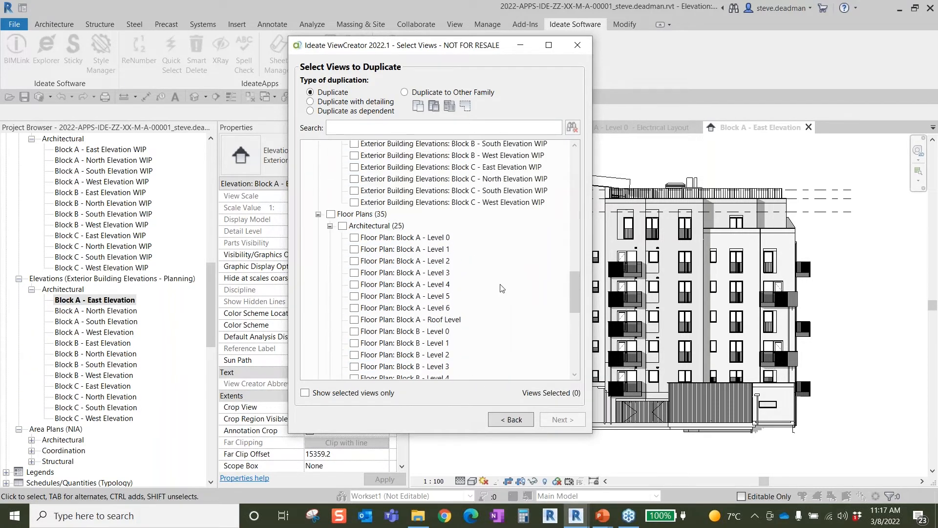
scroll(499, 283, down, 1)
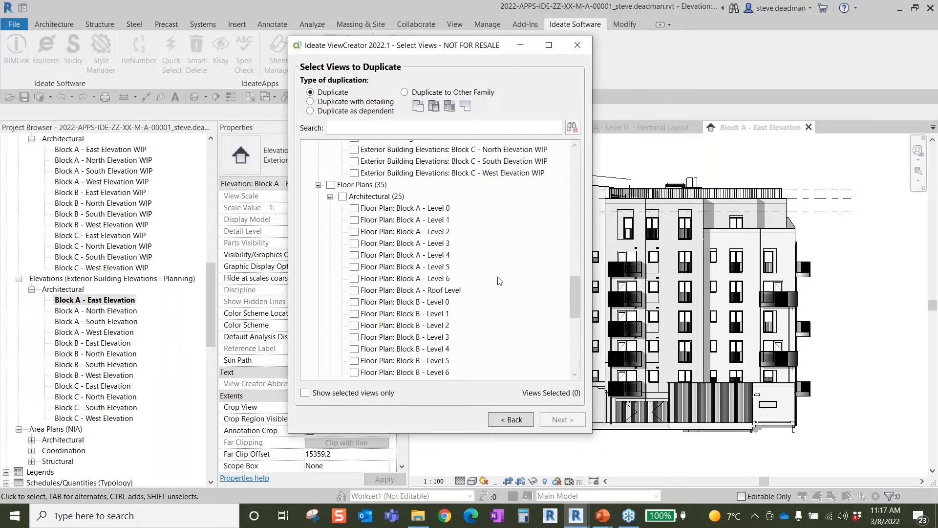
click(354, 209)
click(355, 220)
click(355, 232)
click(354, 244)
click(355, 255)
click(354, 267)
click(354, 279)
click(354, 291)
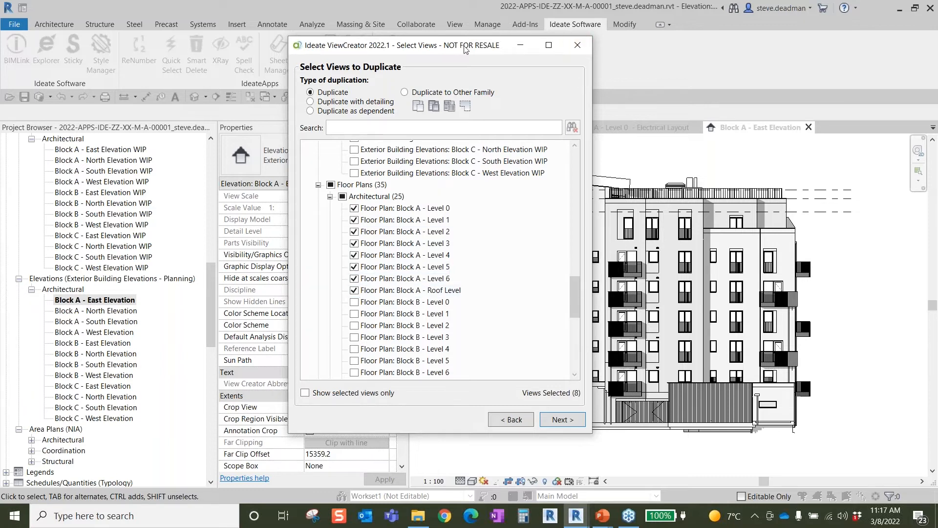
drag(452, 50, 408, 47)
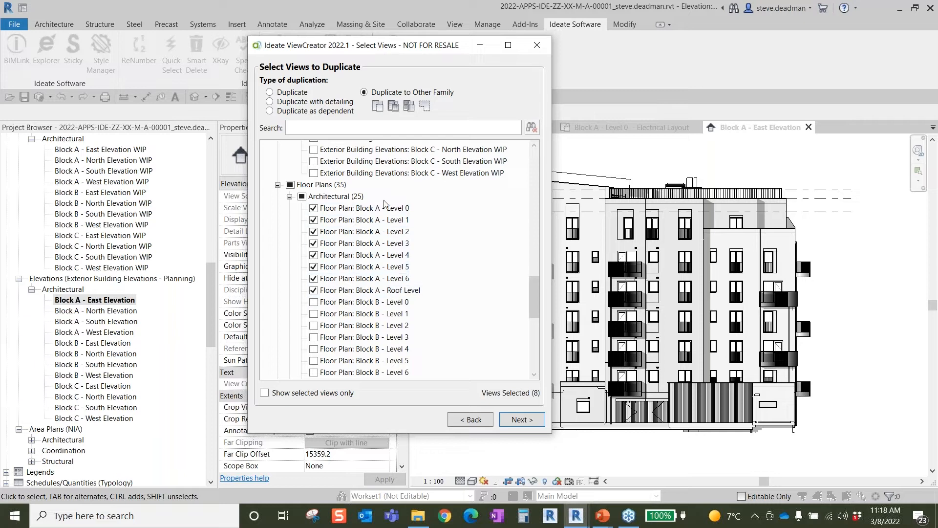
Set GIA under Area Plan as the target family and type for the selected floor plans and proceed to the preview
click(522, 420)
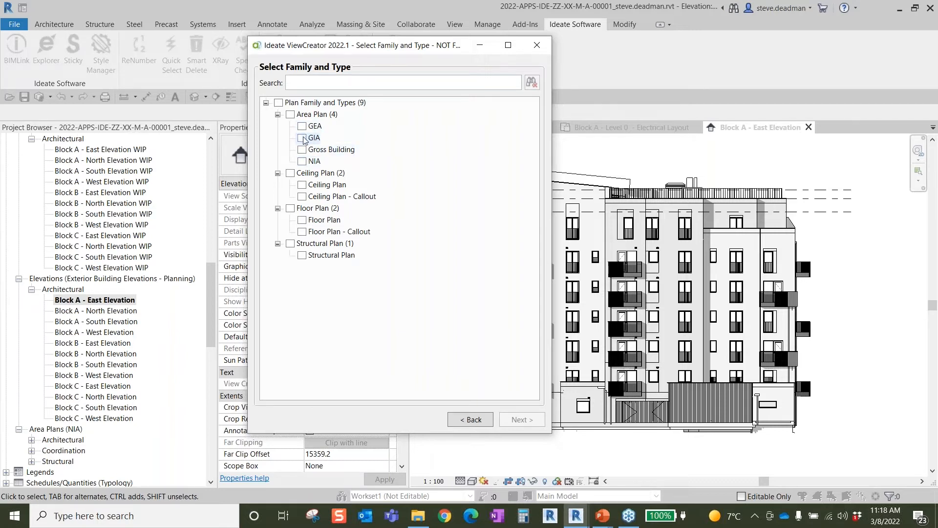
click(303, 138)
drag(391, 46, 412, 45)
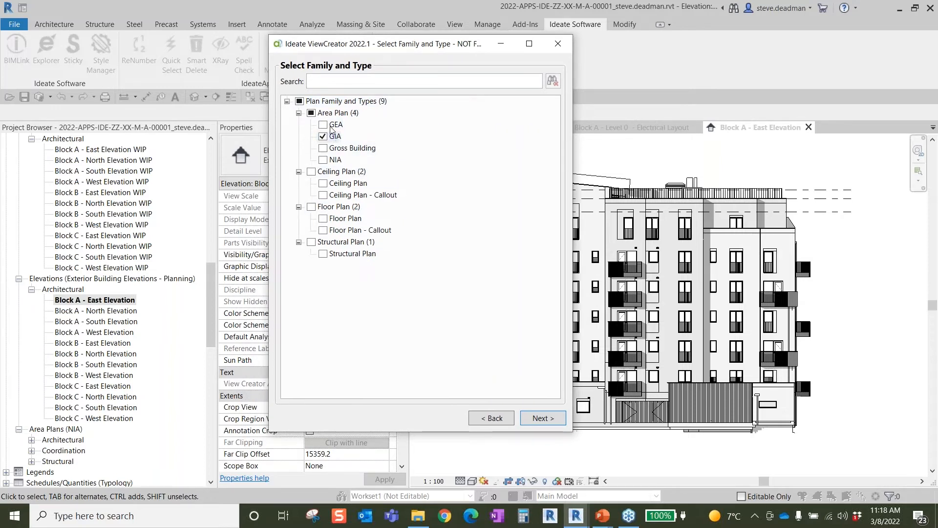
click(542, 418)
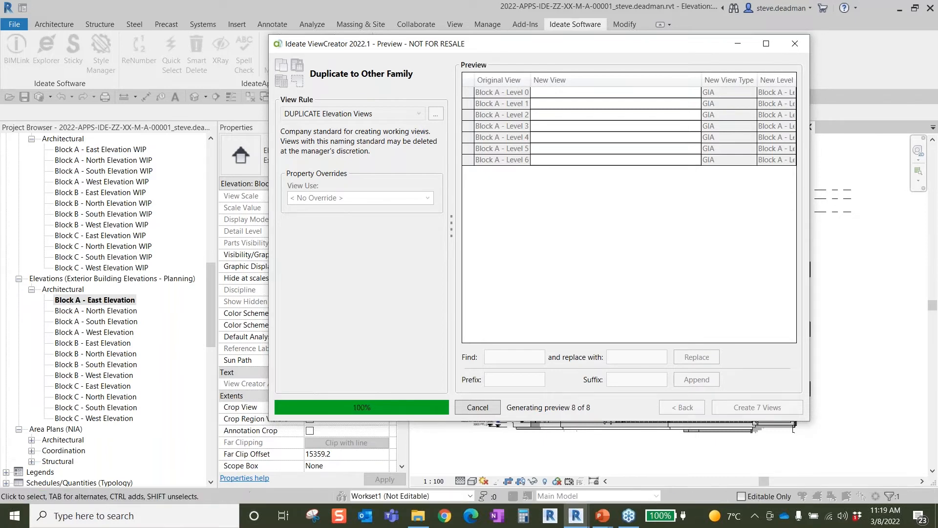
Apply the Plans to GIA Area Plans view rule, create the eight area plan views and finish the command
click(367, 113)
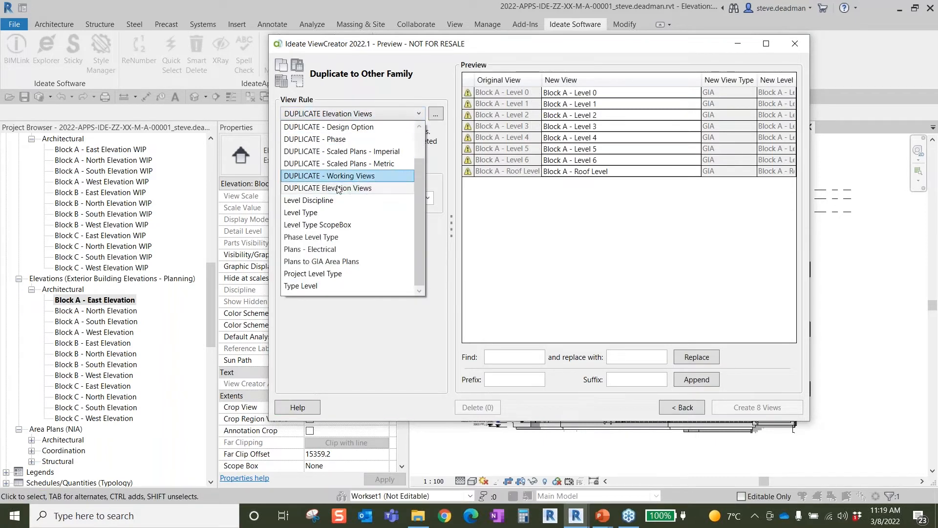
click(332, 262)
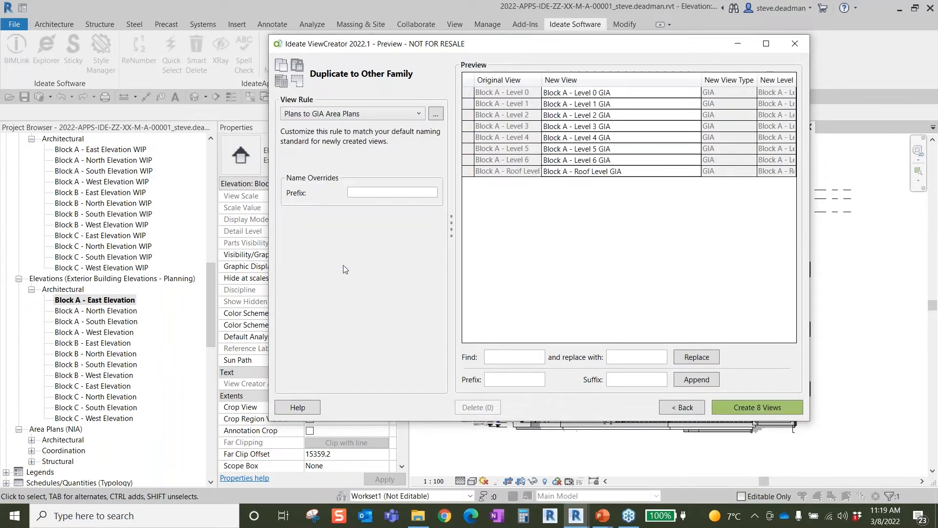
click(760, 411)
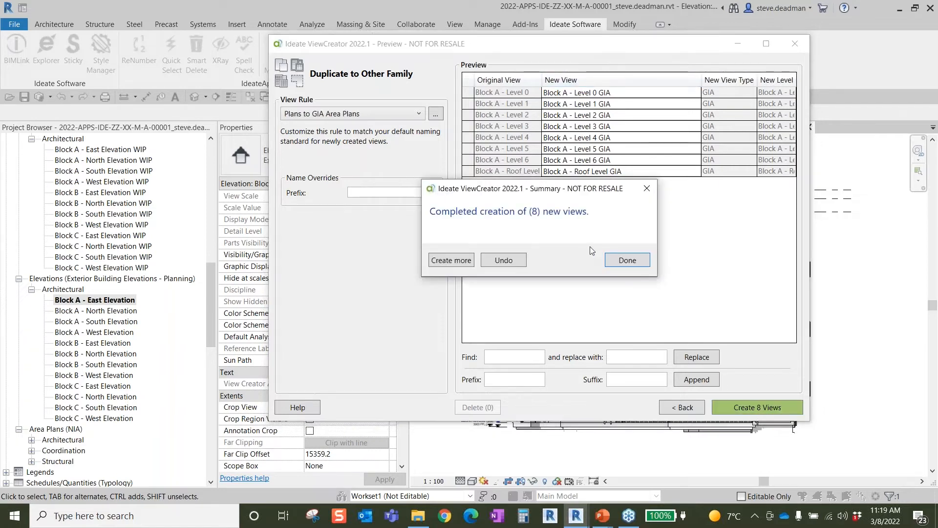
click(629, 260)
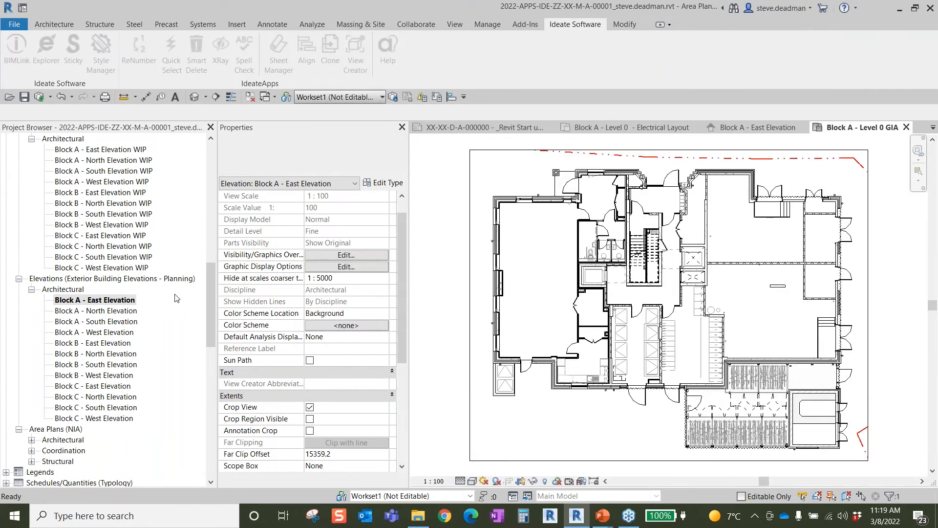
Examine the new architectural views in the Area Plans (GIA) group and compare them with the Block A - East Elevation properties
scroll(210, 294, down, 5)
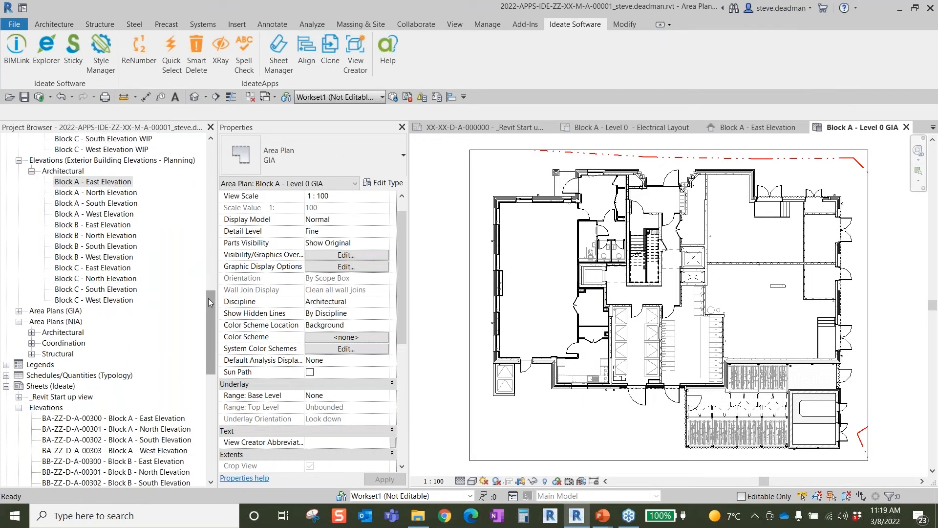
scroll(206, 332, up, 7)
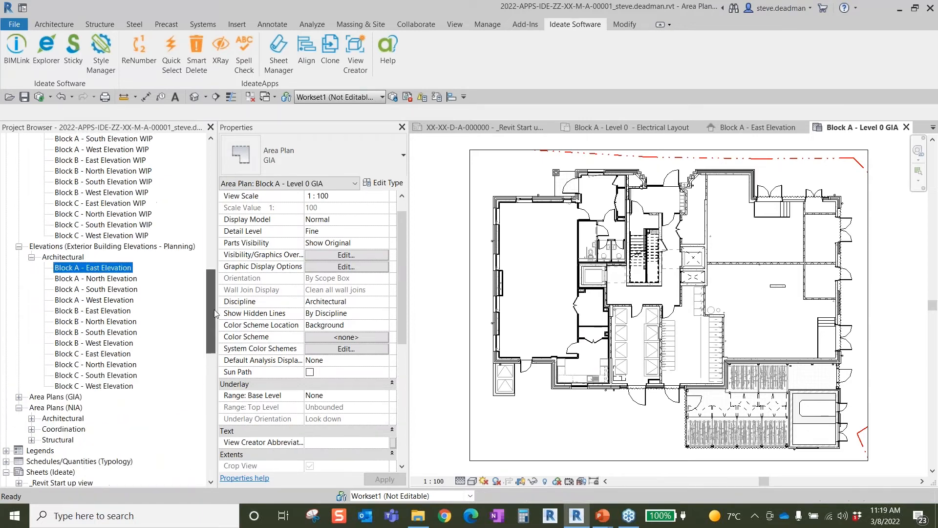
drag(218, 290, 218, 345)
click(18, 300)
click(32, 311)
scroll(173, 295, down, 2)
scroll(173, 295, down, 2)
scroll(171, 312, up, 3)
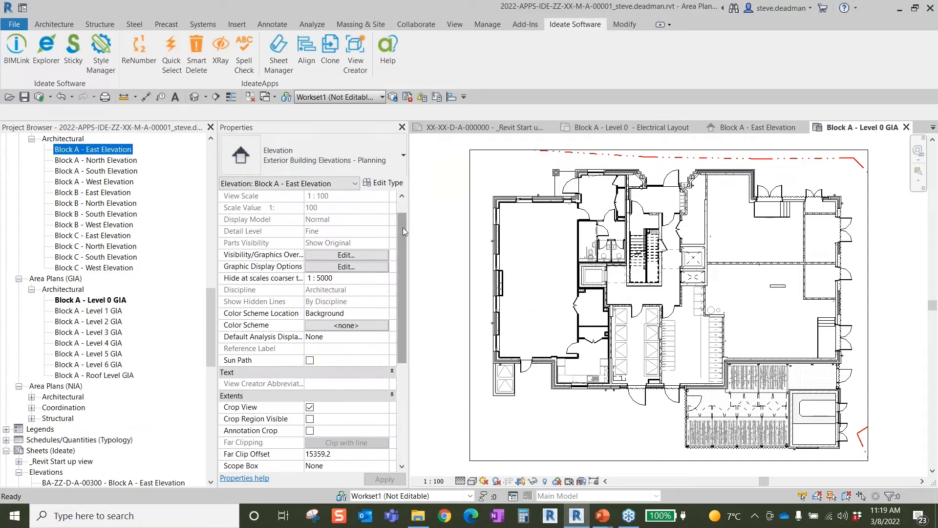
scroll(403, 227, up, 1)
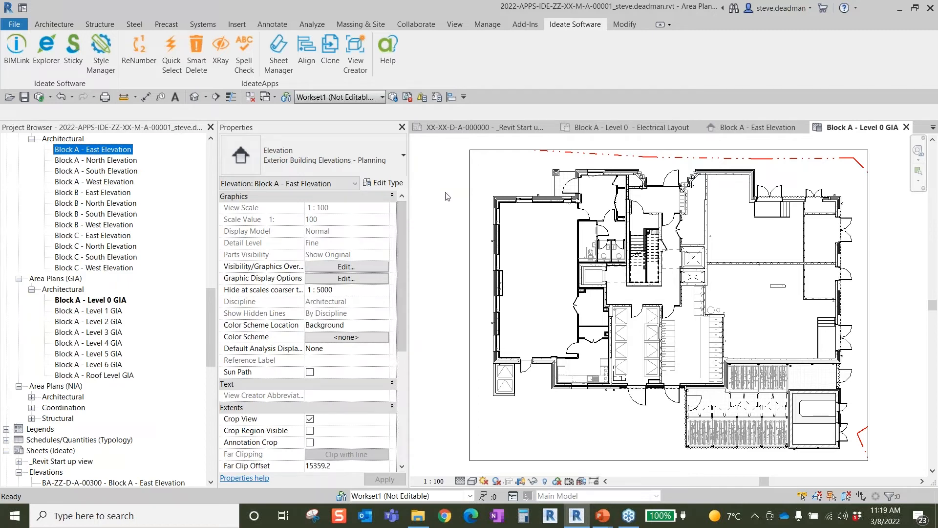
Start Ideate ViewCreator again and proceed with the Room Views method to the room selection
click(353, 48)
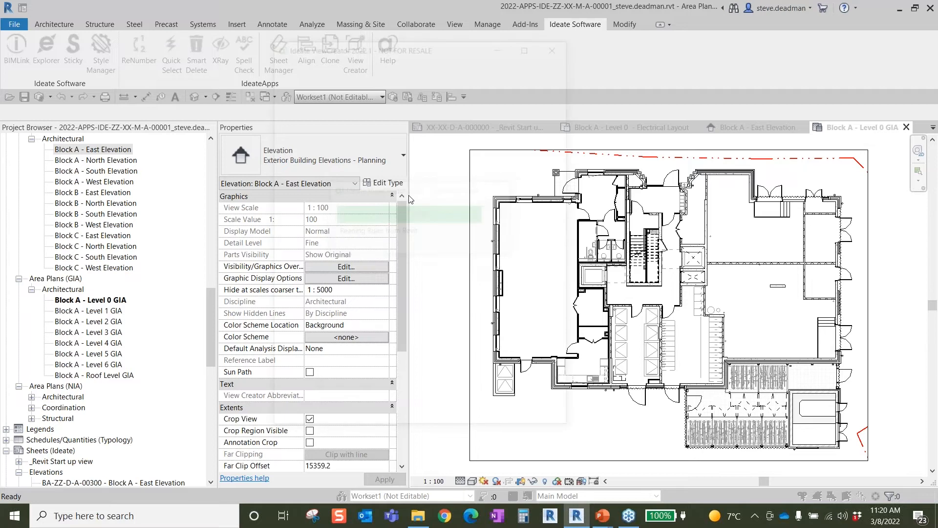
drag(424, 47, 444, 43)
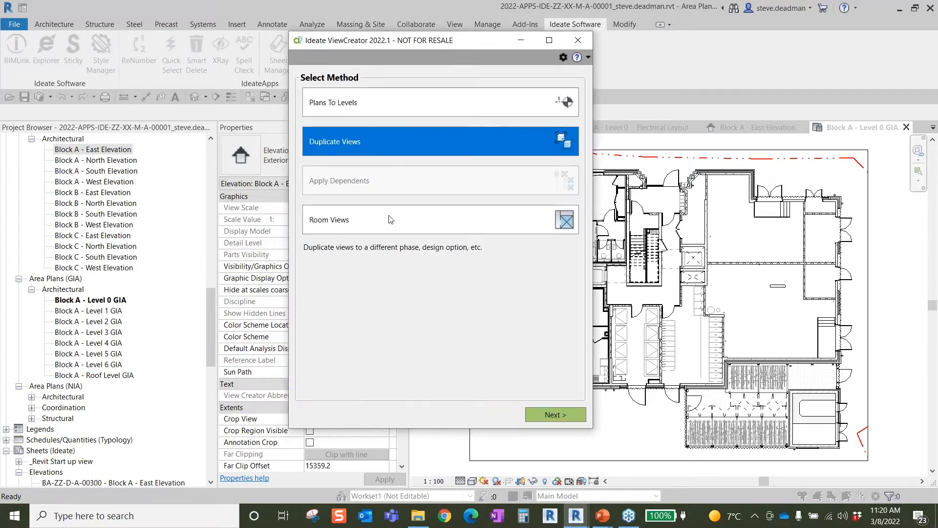
click(341, 224)
drag(415, 43, 408, 32)
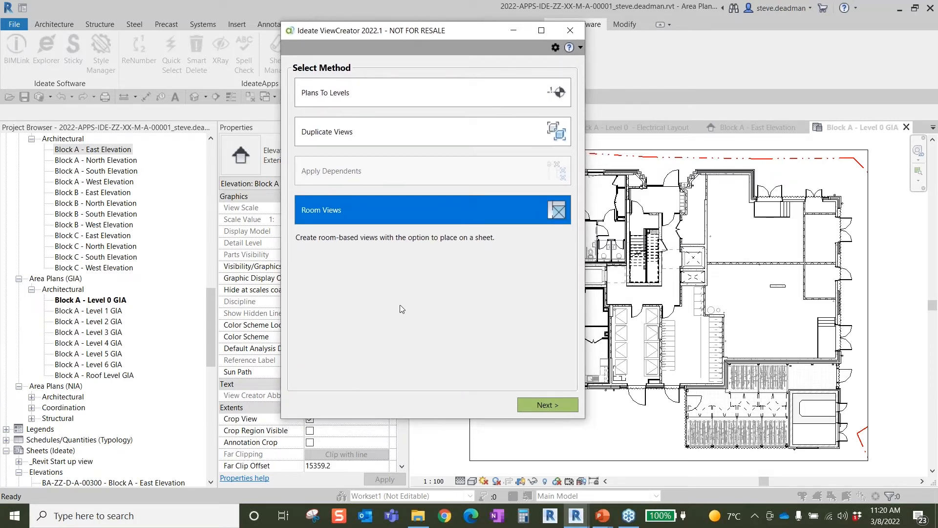
click(548, 405)
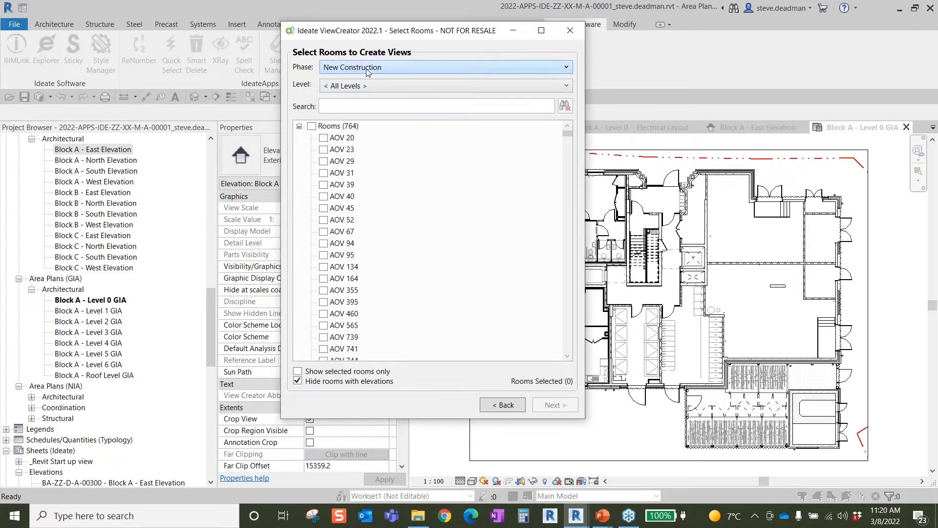
Filter the rooms to Block C - Level 1, select BATH 157 and proceed to the layout choice
click(369, 86)
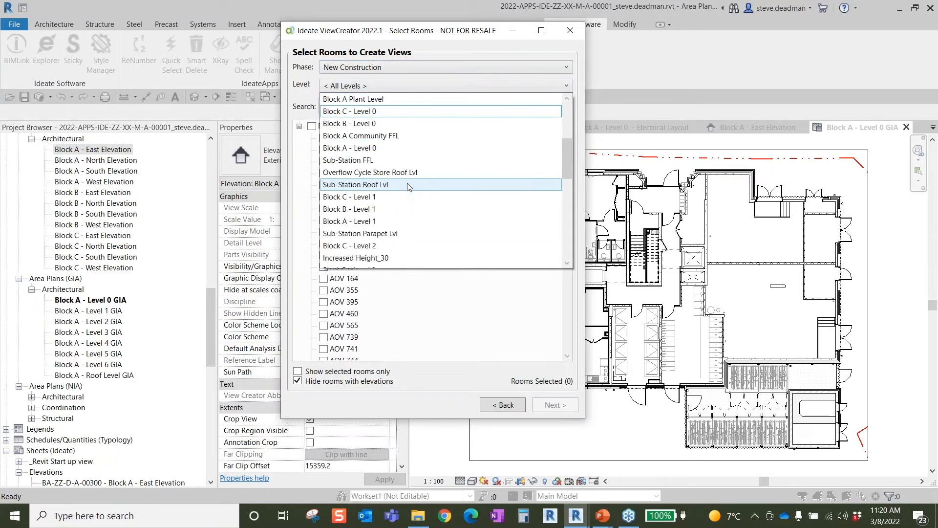
click(359, 197)
scroll(397, 150, down, 5)
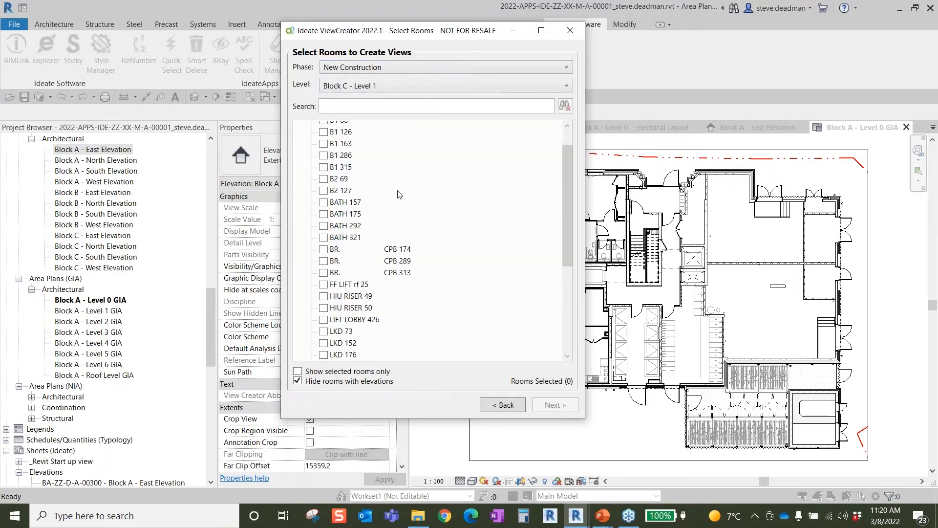
scroll(404, 237, up, 3)
scroll(404, 238, up, 3)
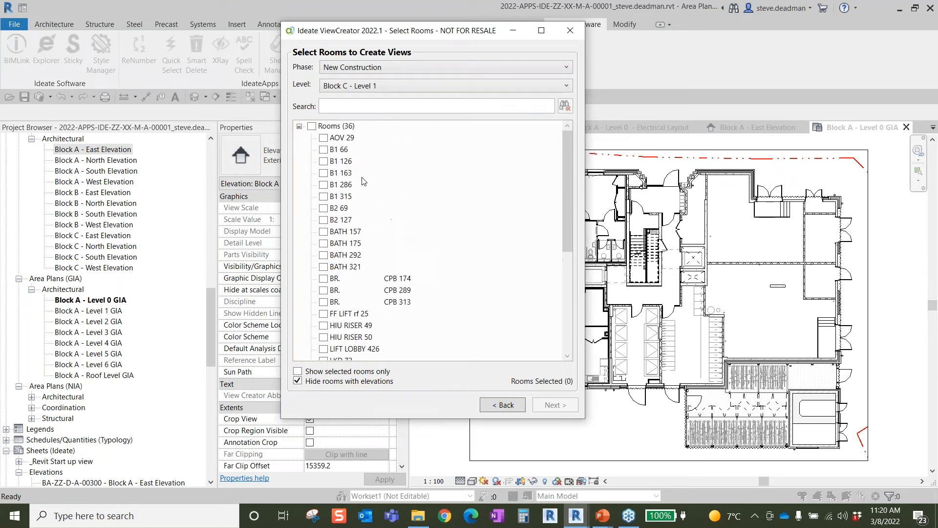
scroll(364, 160, down, 5)
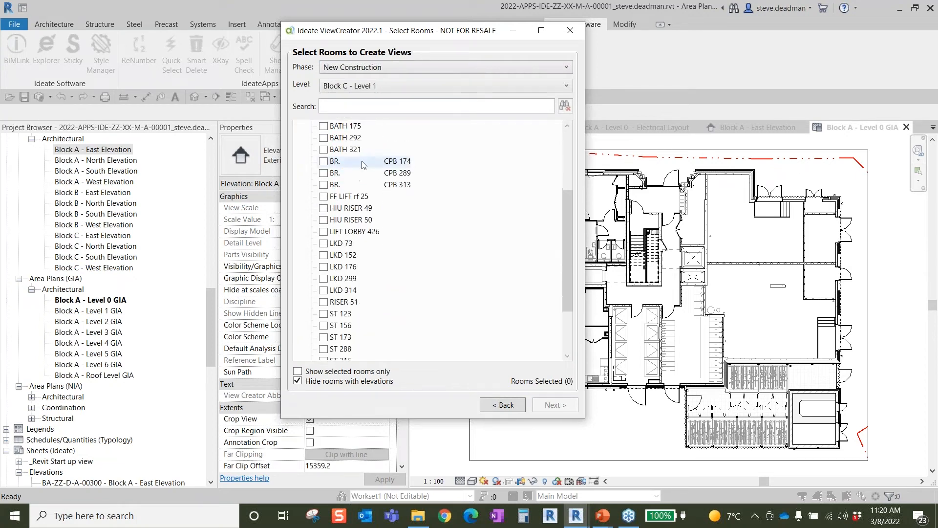
scroll(334, 215, up, 5)
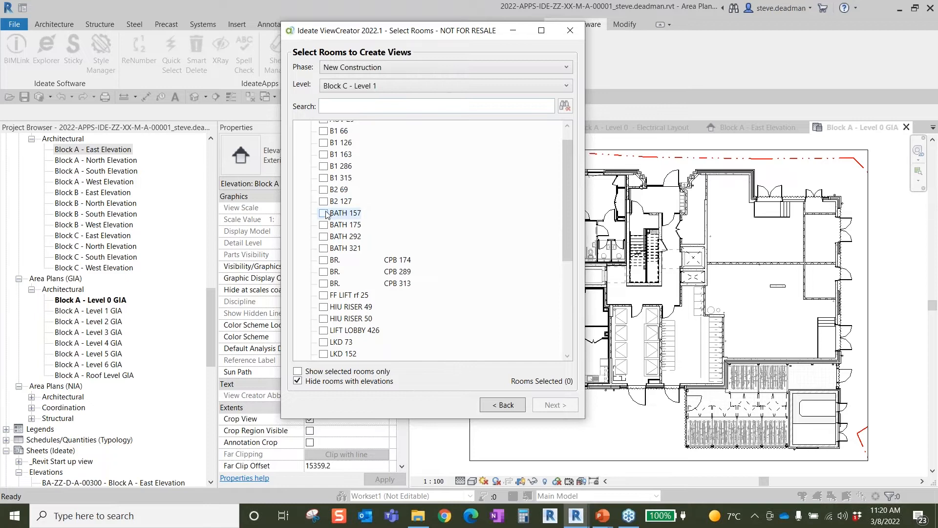
click(327, 216)
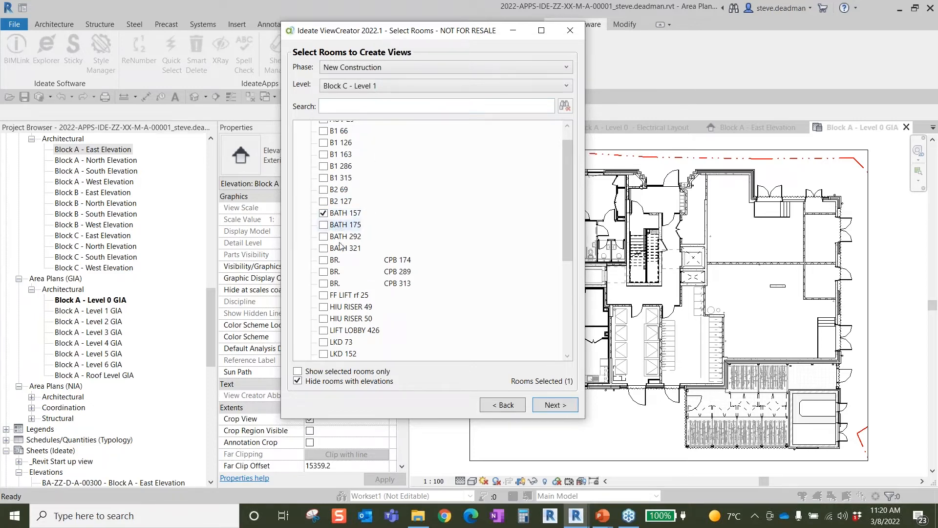
click(553, 406)
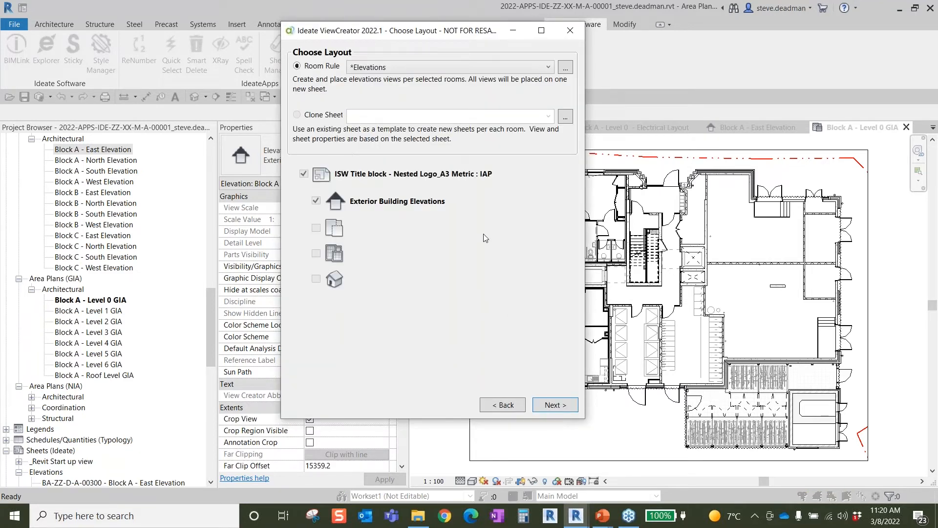
Set the room rule for the layout to All
drag(413, 30, 402, 30)
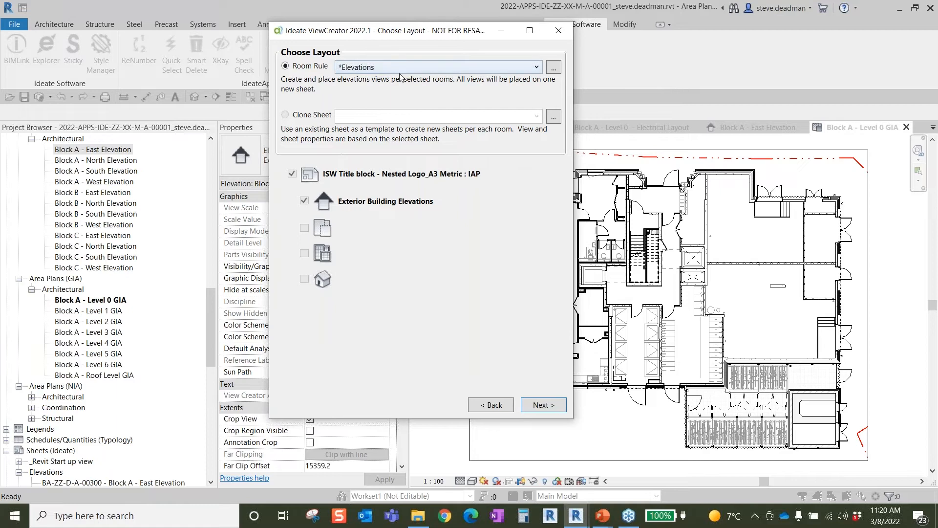
click(538, 69)
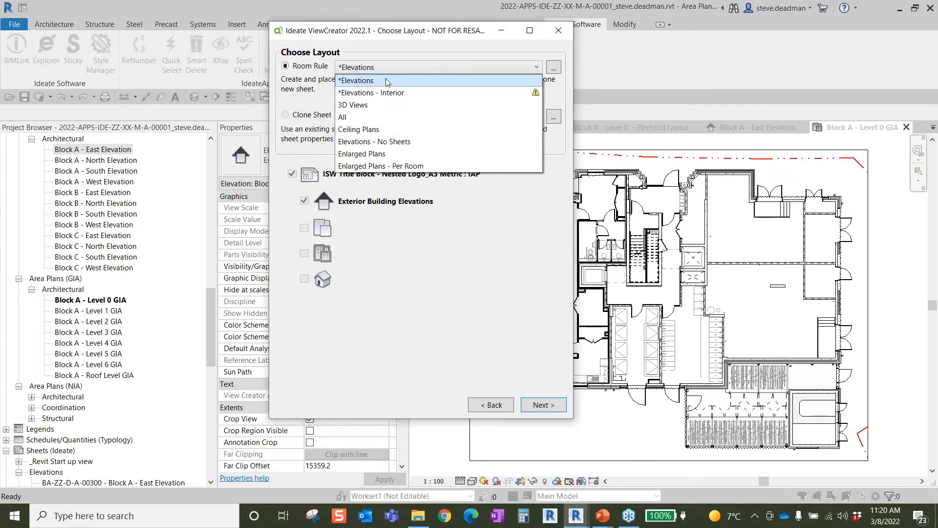
click(359, 118)
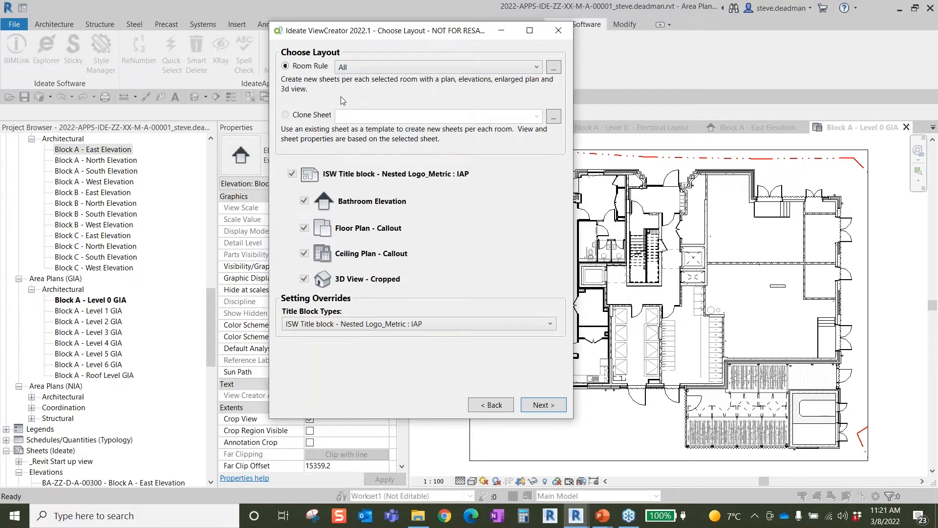
drag(427, 35, 415, 37)
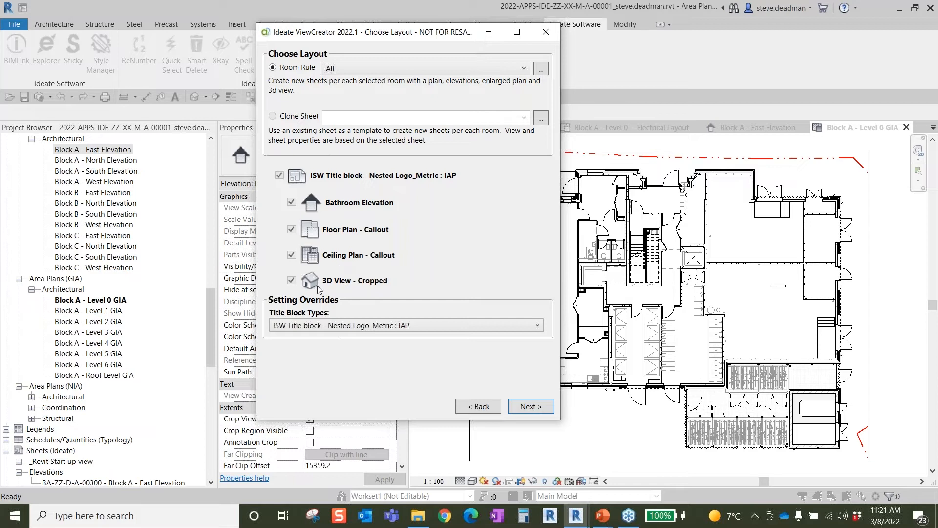
Examine the All room rule's title block, view rule and view type settings, leaving the rule editor without saving
click(541, 69)
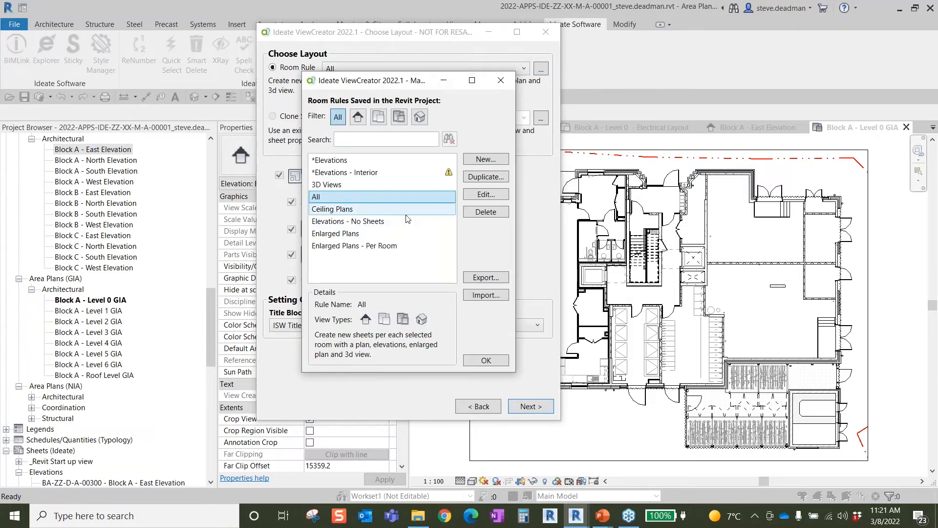
click(480, 196)
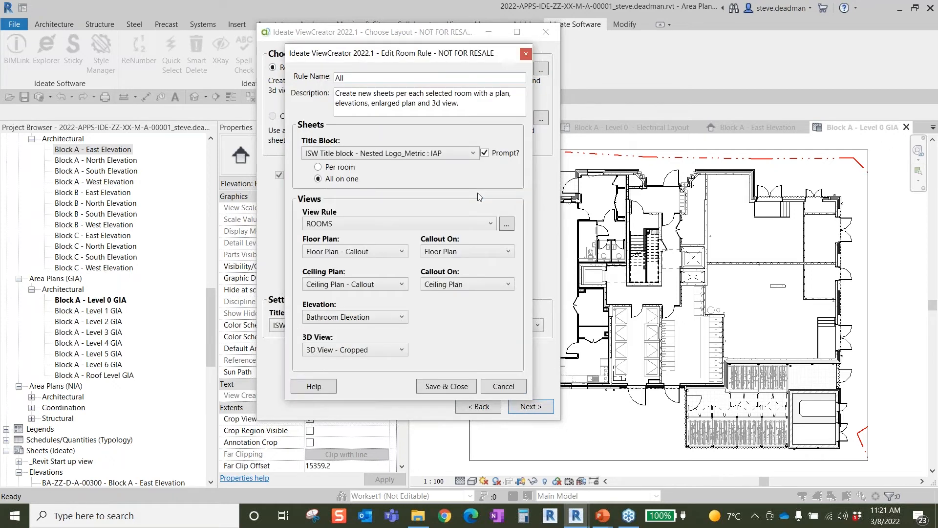
drag(376, 57, 433, 74)
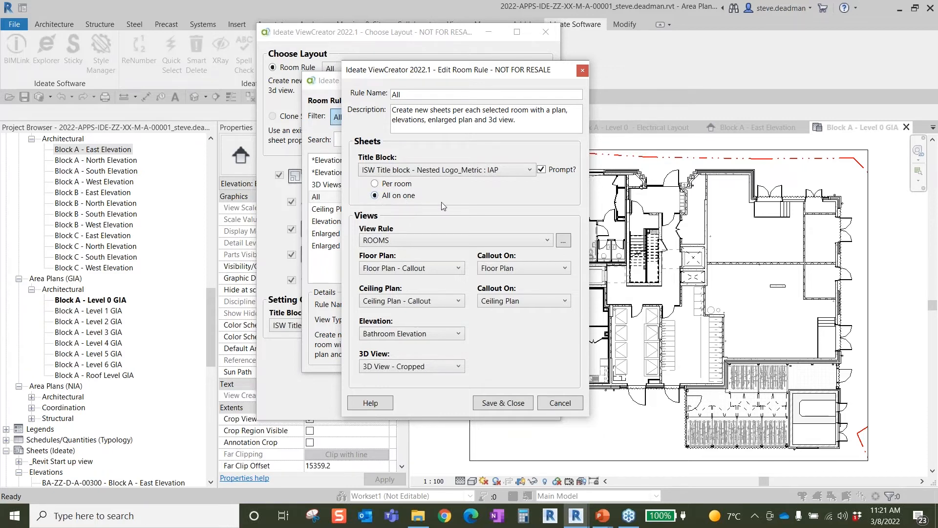
click(560, 403)
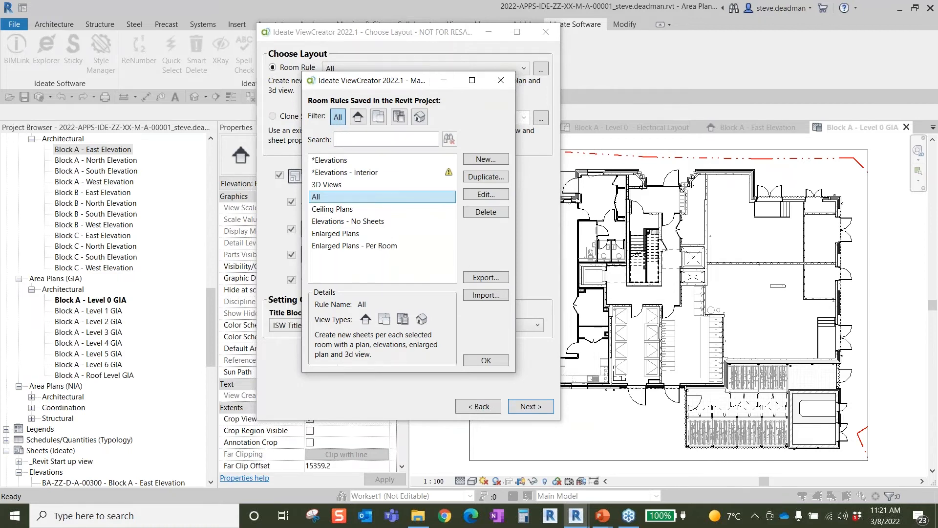
click(486, 362)
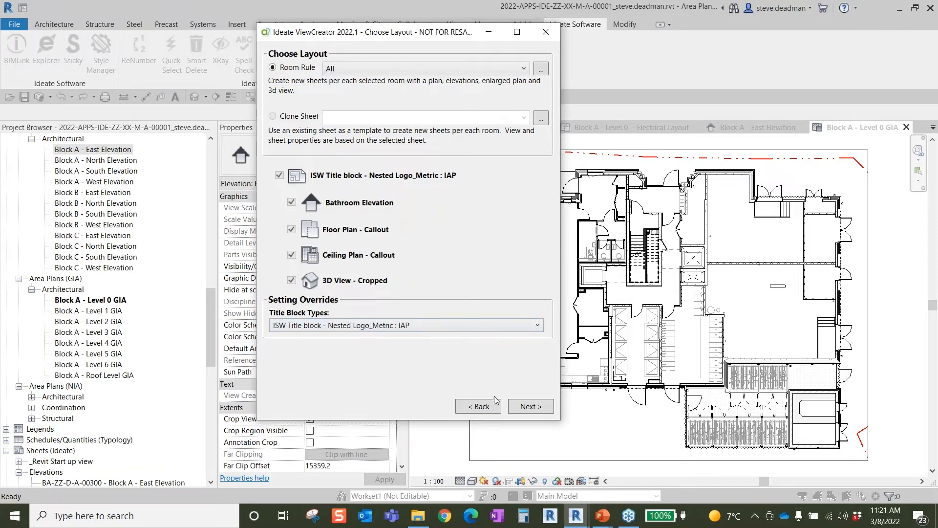
Rename the callout views in the preview as BATH 157 Floor Plan and BATH 157 Ceiling Plan, and create the seven room views
click(529, 408)
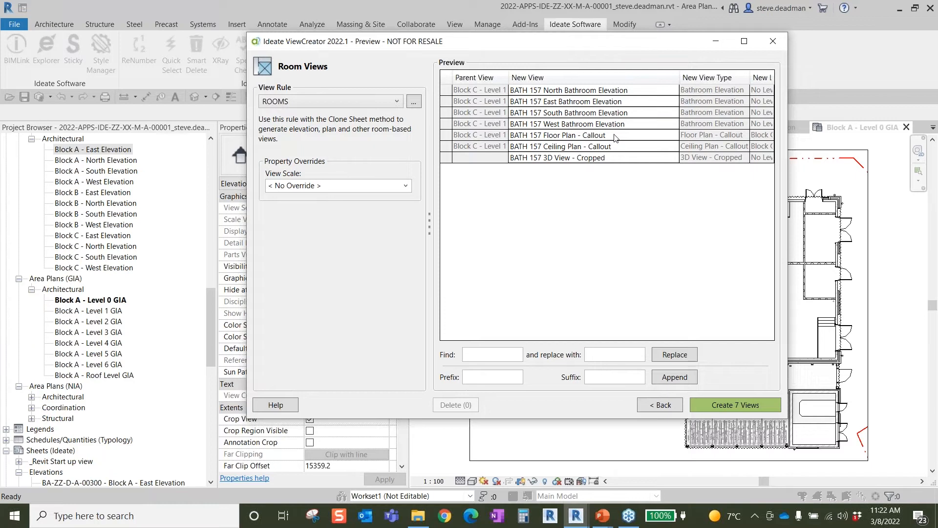
double_click(613, 135)
click(612, 135)
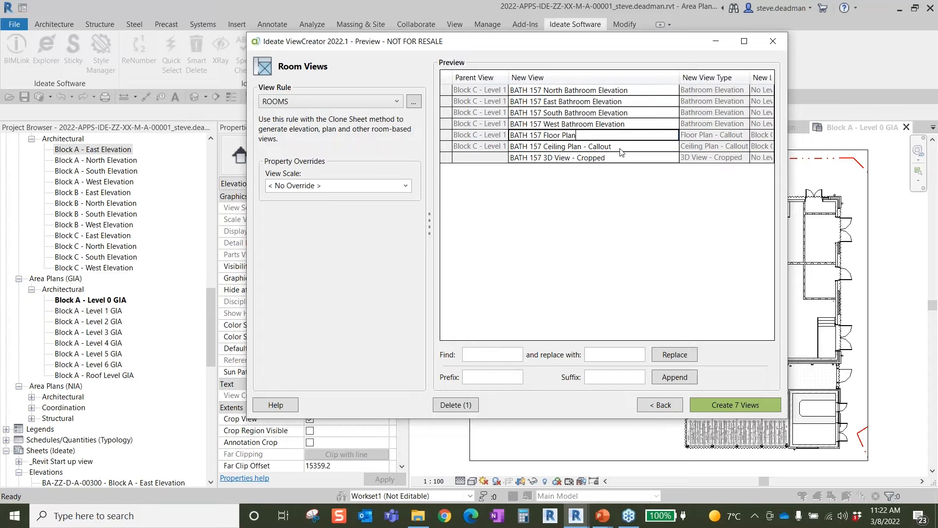
double_click(621, 147)
click(620, 147)
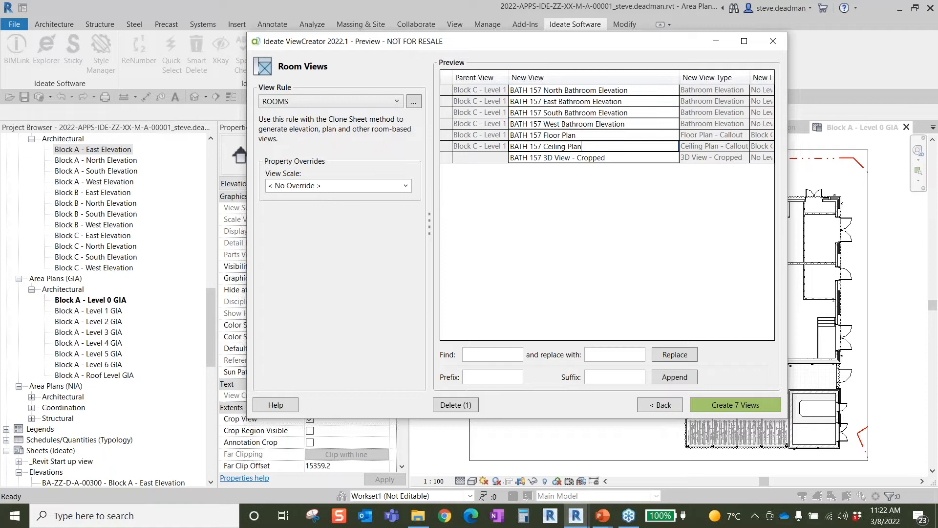
click(739, 407)
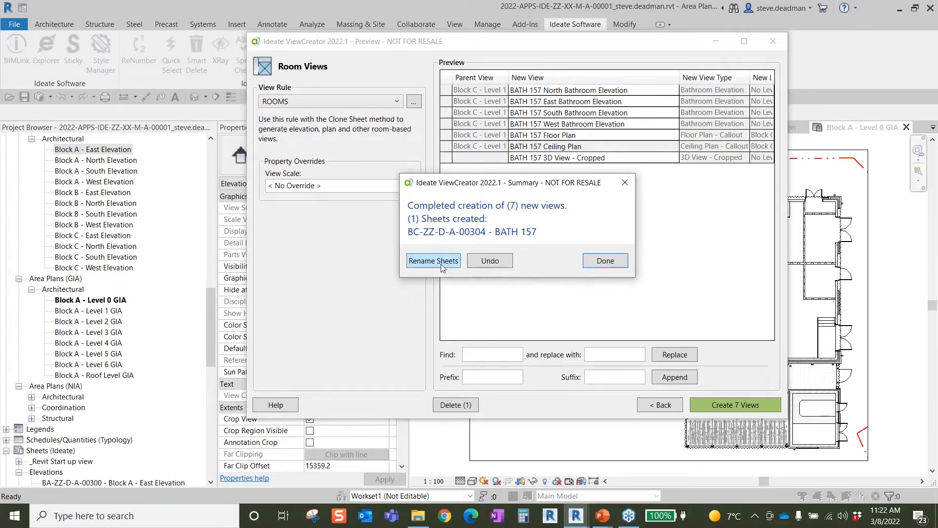
Finish the room view creation and look over the views placed on the new BATH 157 sheet
click(607, 262)
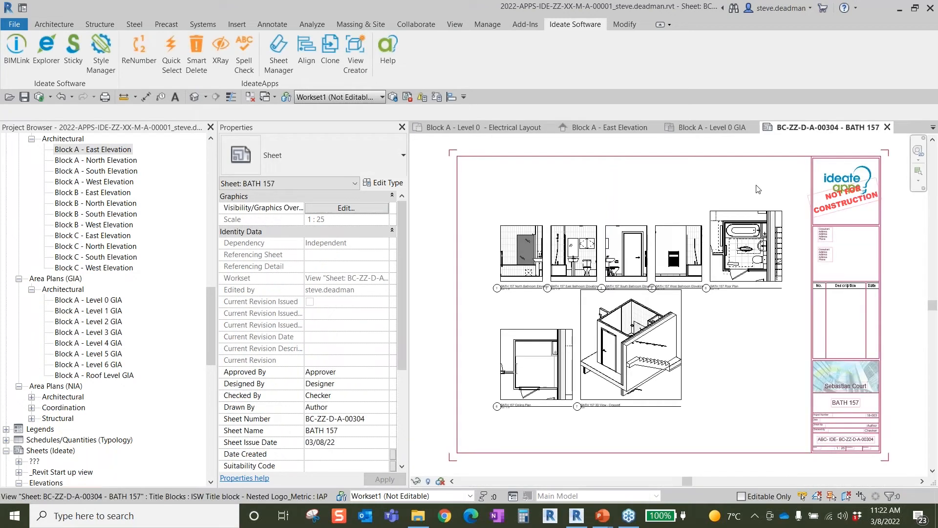
middle_drag(750, 413, 744, 411)
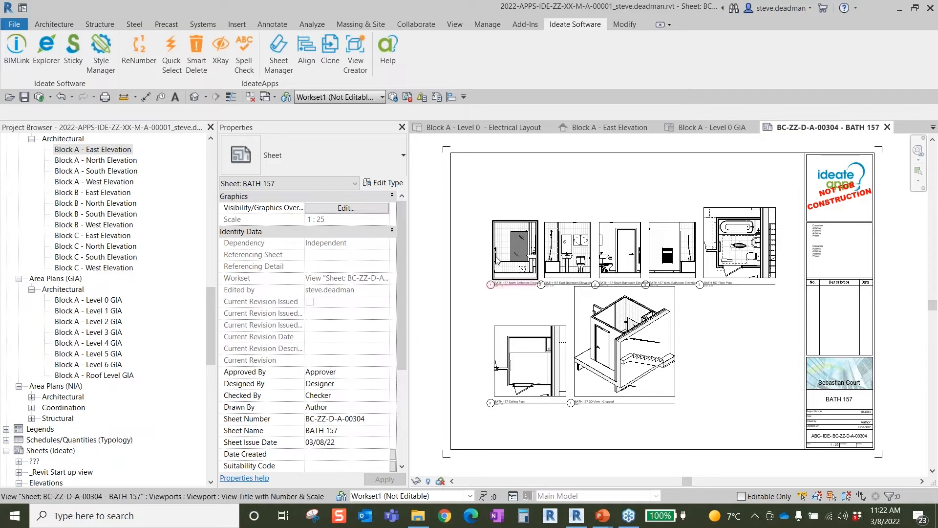
scroll(482, 280, up, 1)
scroll(479, 316, down, 1)
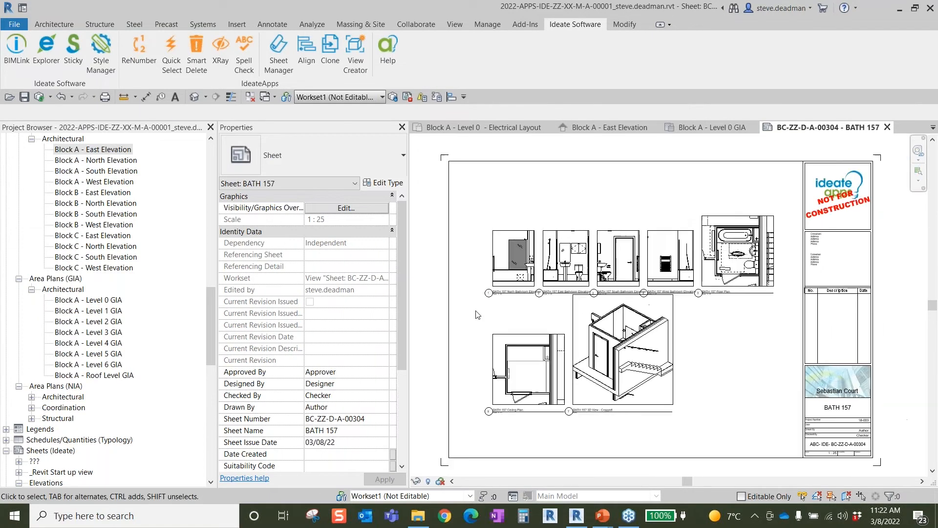
middle_drag(472, 318, 466, 308)
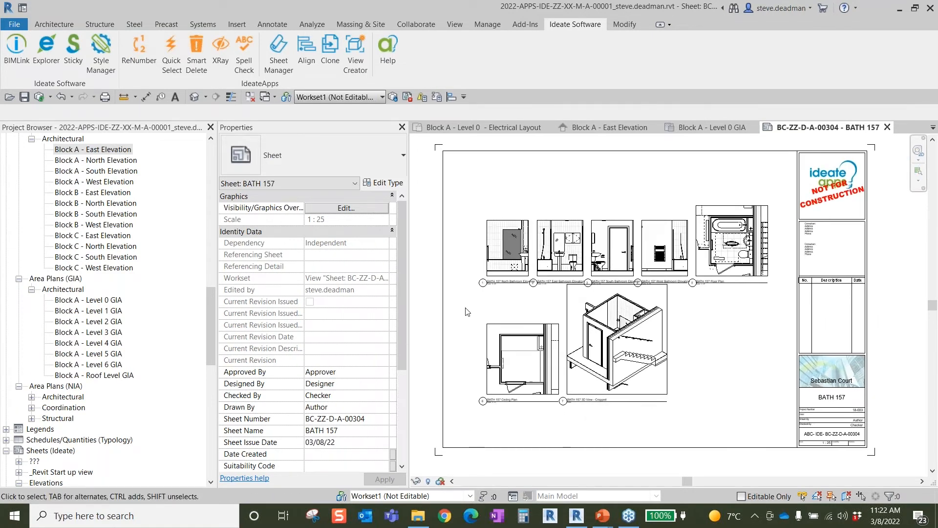
Rearrange the BATH 157 sheet with the floor plan beside the ceiling plan and the 3D view at the far right of the row
click(643, 343)
middle_drag(682, 371, 682, 352)
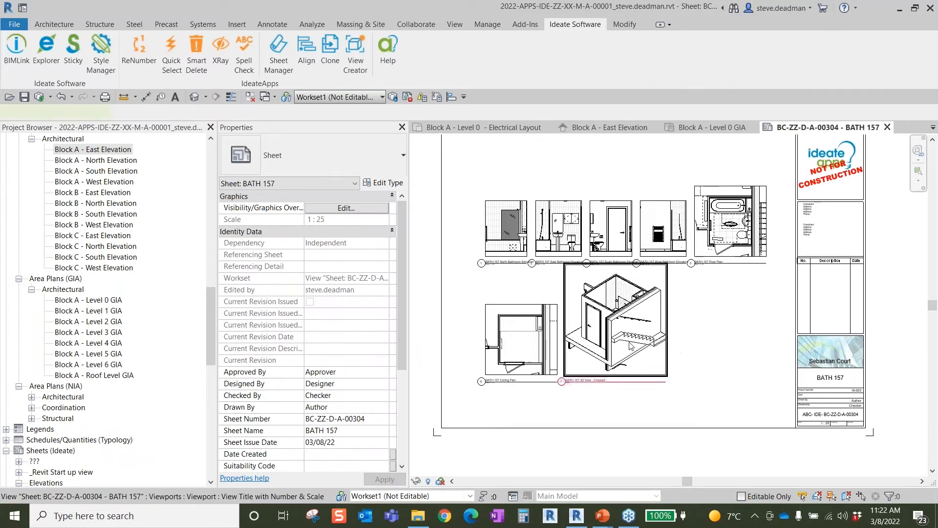
click(673, 345)
drag(673, 344, 790, 345)
drag(730, 218, 620, 337)
middle_drag(620, 337, 618, 358)
click(567, 201)
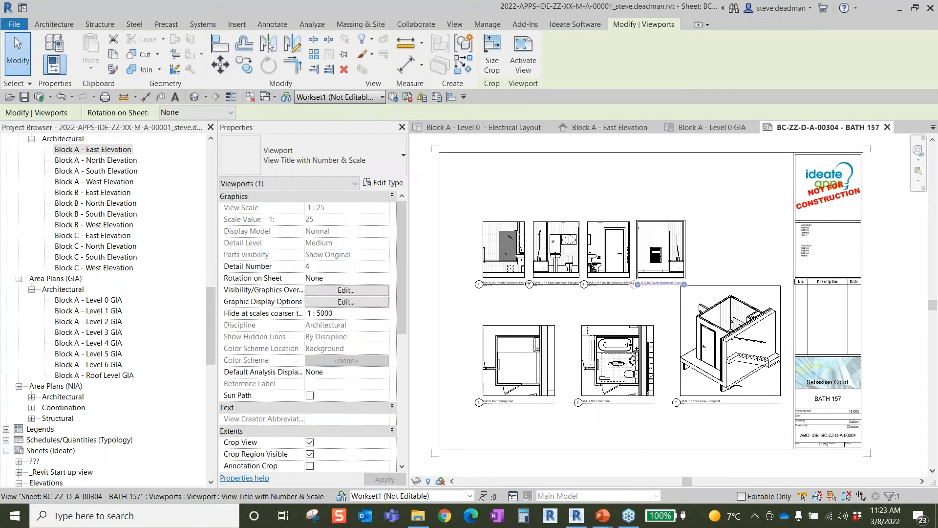
middle_drag(569, 194, 575, 197)
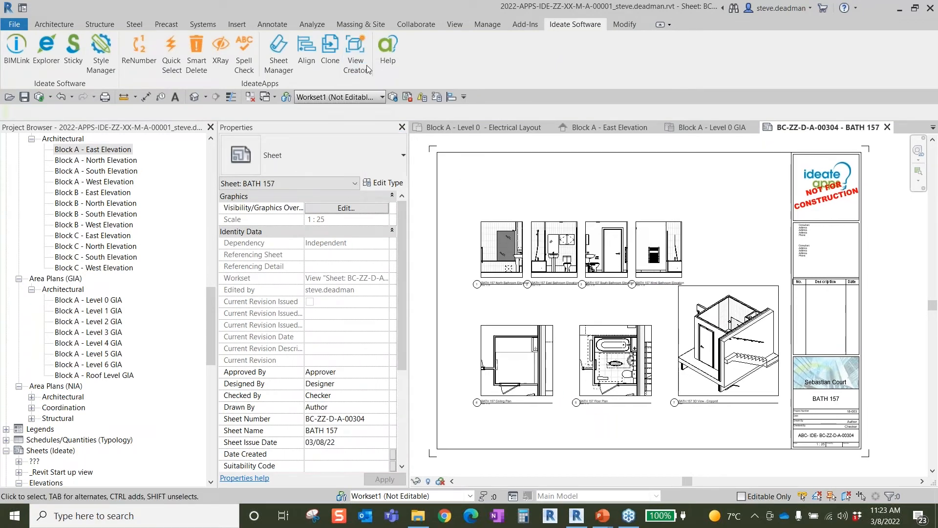
Start new room views, filter the New Construction rooms by level, select one room and proceed to the layout choice
click(356, 48)
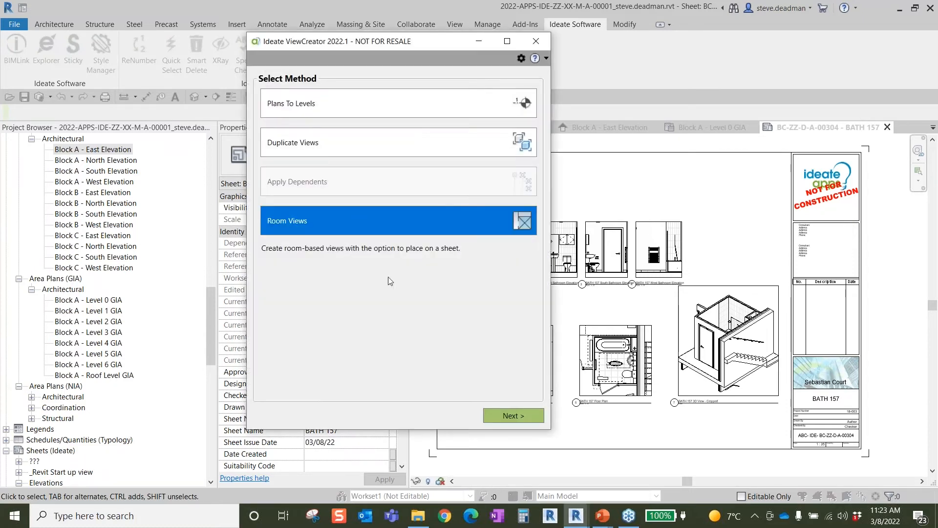
click(519, 416)
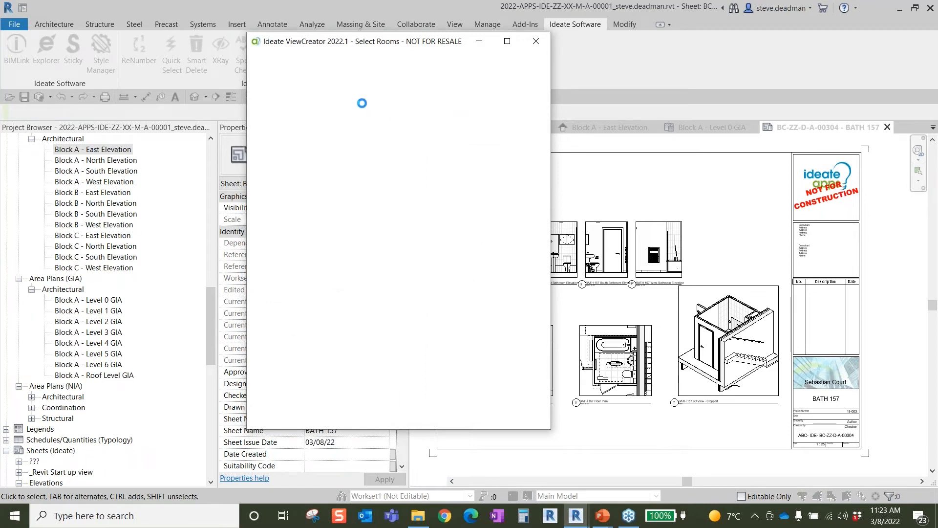
click(357, 78)
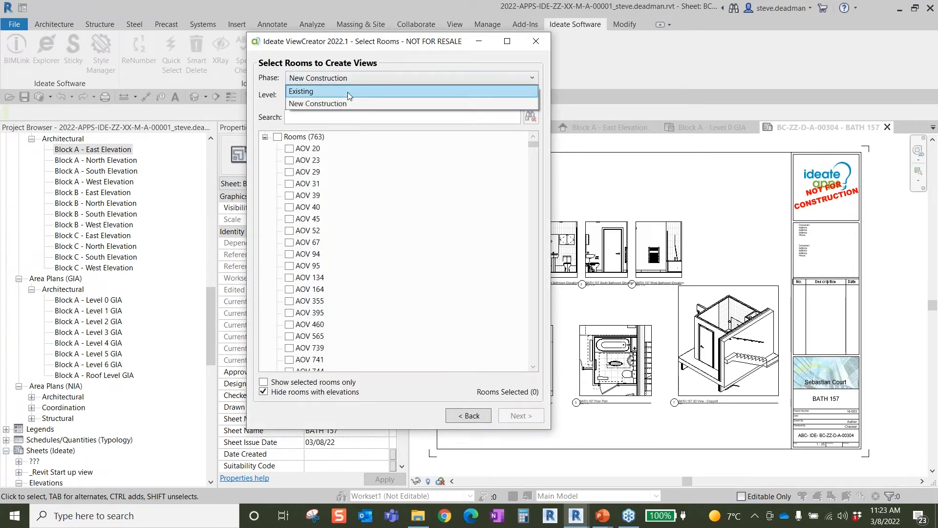
click(342, 103)
click(410, 96)
scroll(337, 220, down, 3)
click(335, 244)
click(288, 242)
click(520, 415)
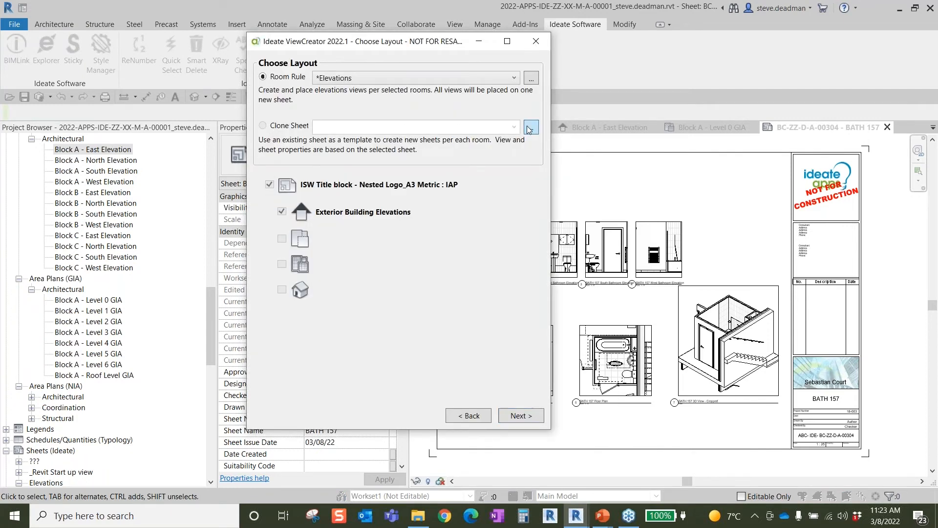
Choose BC-ZZ-D-A-00304 - BATH 157 as the sheet template to clone, and leave ViewCreator without creating views
click(530, 128)
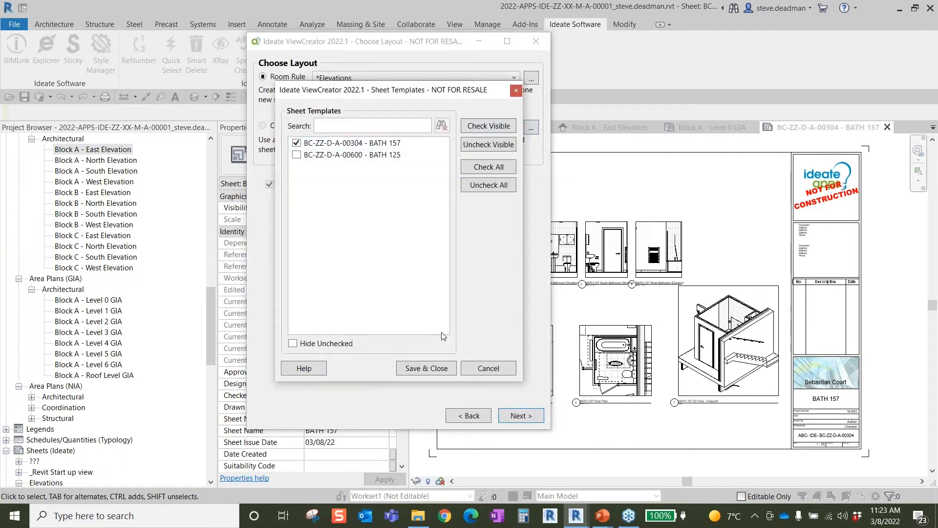
click(425, 368)
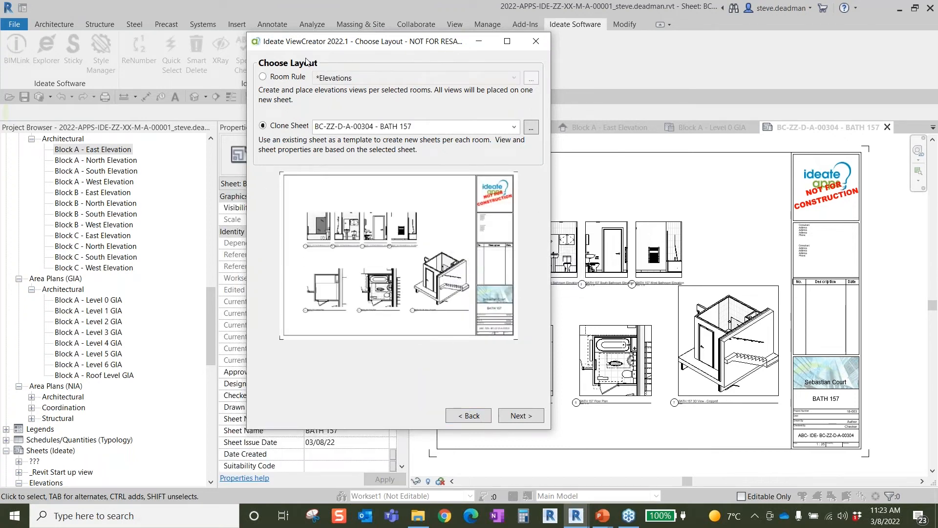
click(538, 42)
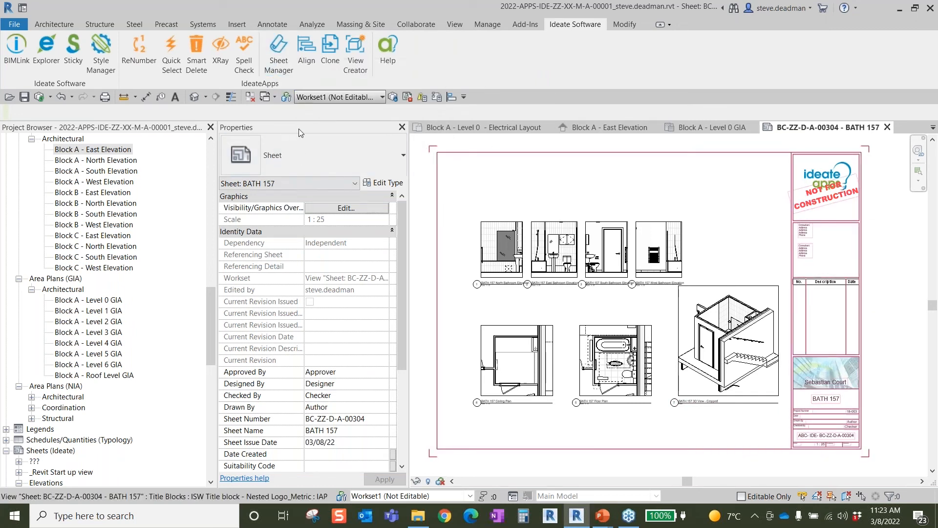
In Ideate SheetManager, place the Block A East and North planning elevations on sheets BA-ZZ-D-A-00300 and BA-ZZ-D-A-00301
click(285, 48)
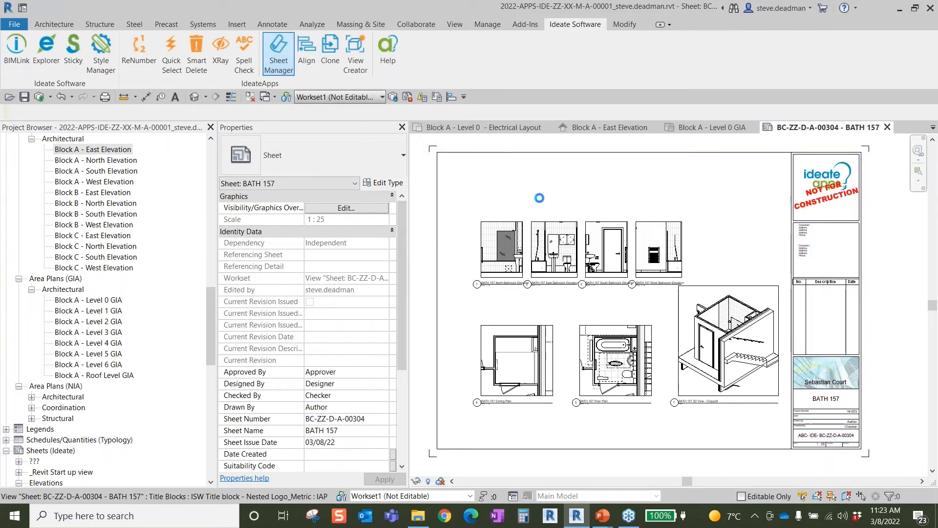
drag(486, 16, 520, 21)
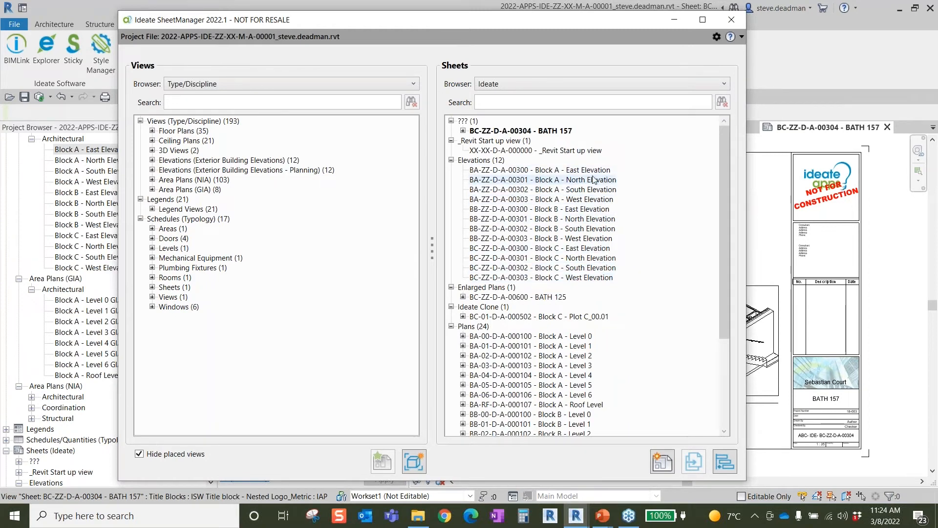
click(153, 170)
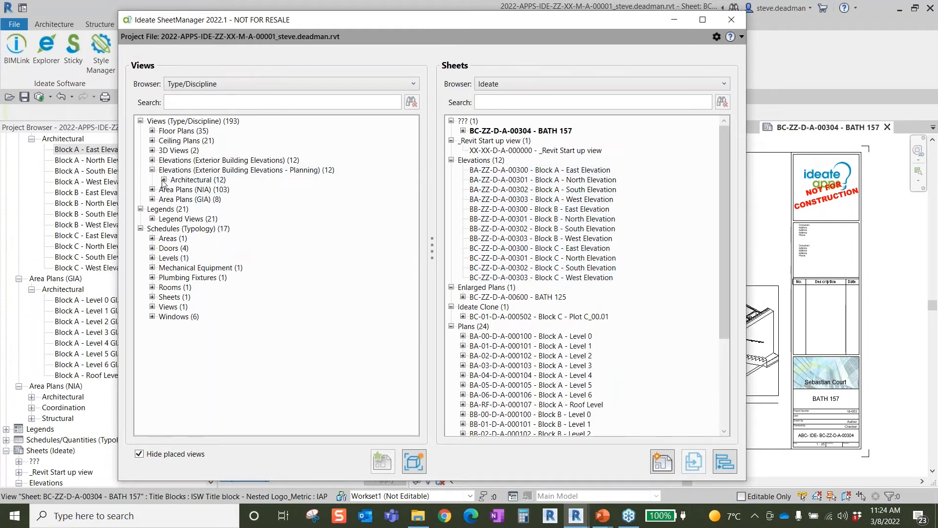
click(164, 179)
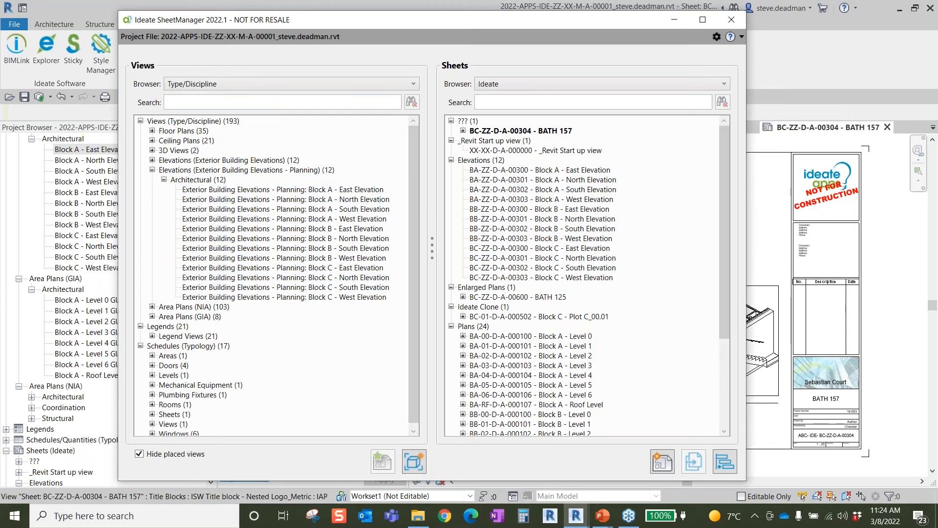
drag(435, 22, 442, 21)
click(248, 188)
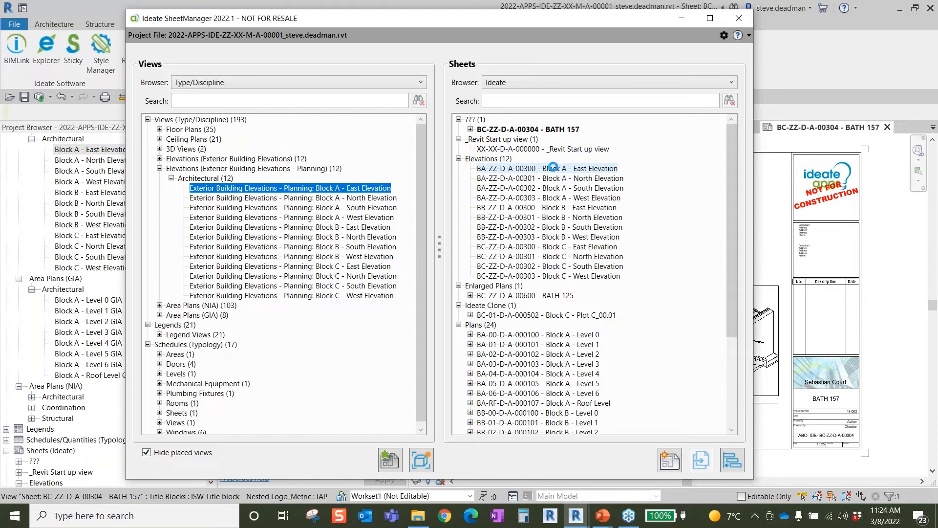
drag(242, 189, 559, 180)
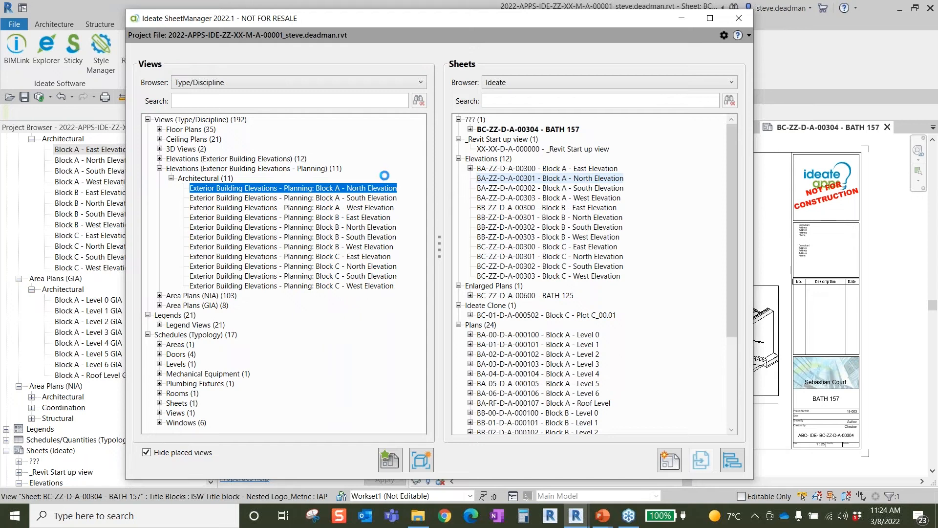
Place the Block A South planning elevation on sheet BC-ZZ-D-A-00300 and move it to sheet BA-ZZ-D-A-00302
drag(312, 190, 585, 252)
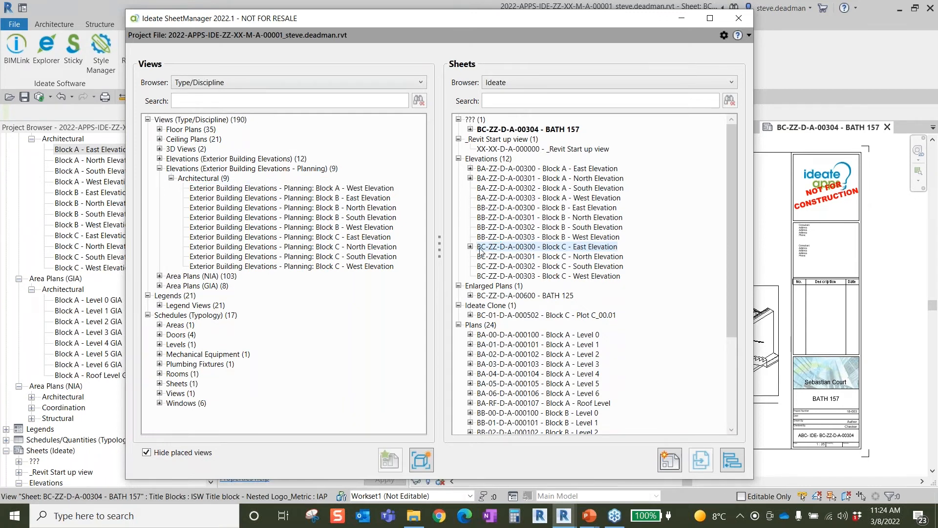
click(470, 247)
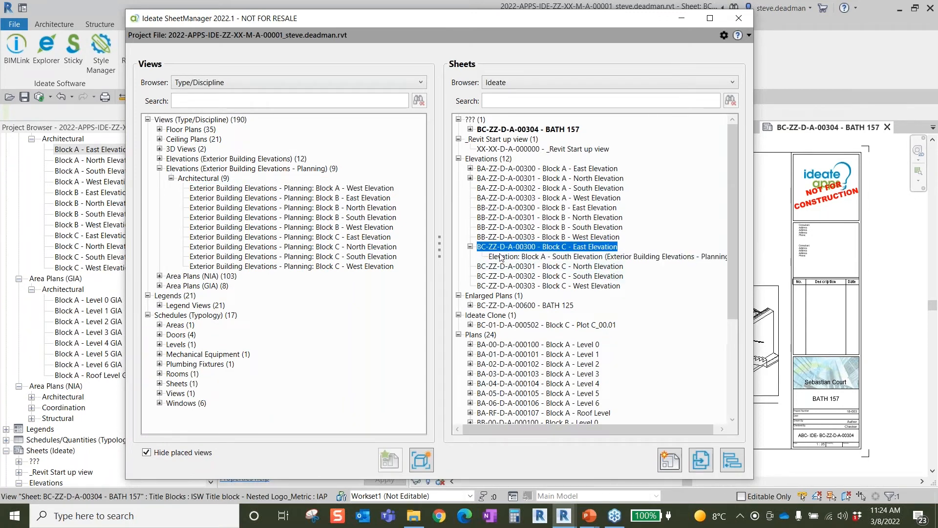
click(548, 258)
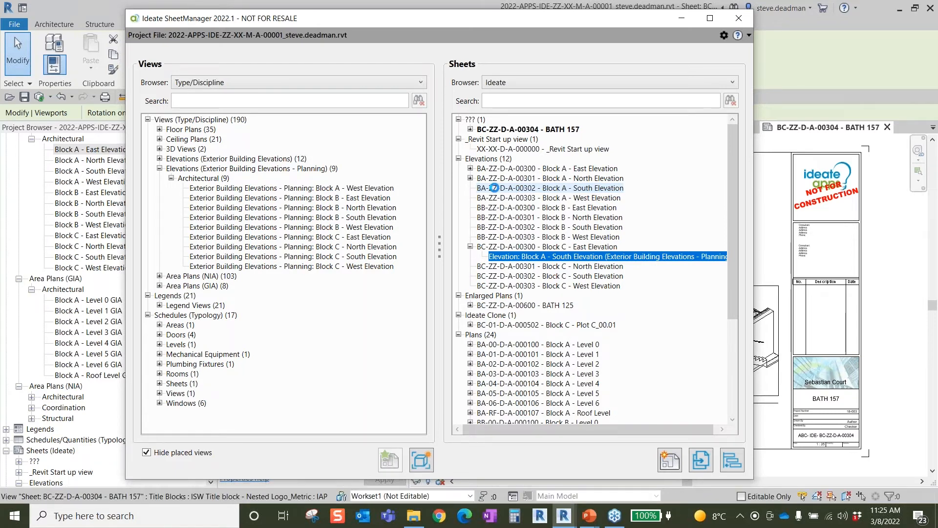
Open sheets BA-ZZ-D-A-00300 and BA-ZZ-D-A-00301 to check how the elevations are placed
drag(468, 20, 126, 20)
double_click(254, 169)
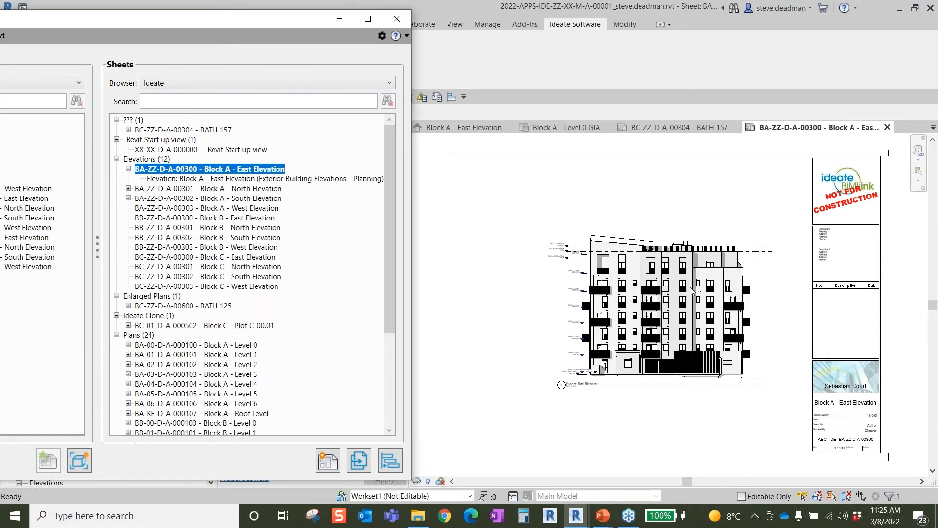
click(221, 188)
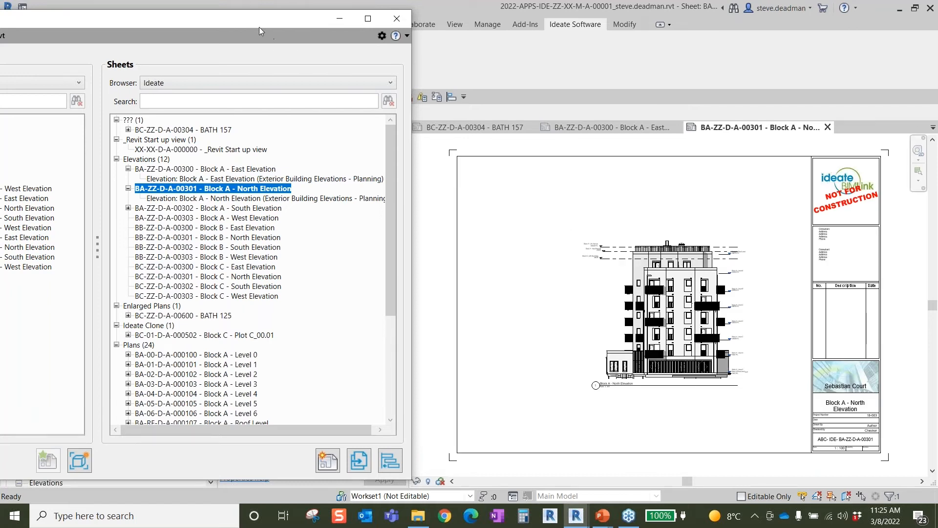
Examine the title block margin settings used to center views on sheets, and close the settings without changes
drag(253, 20, 499, 23)
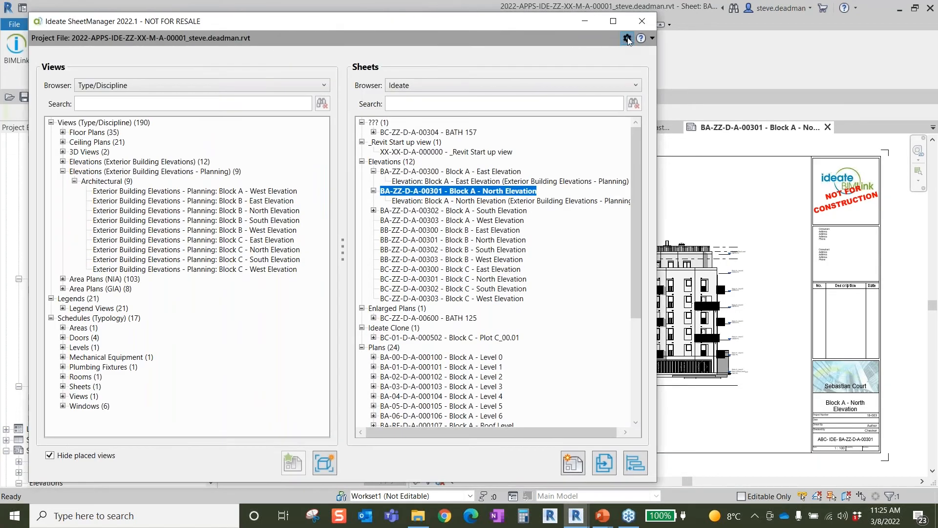
click(628, 37)
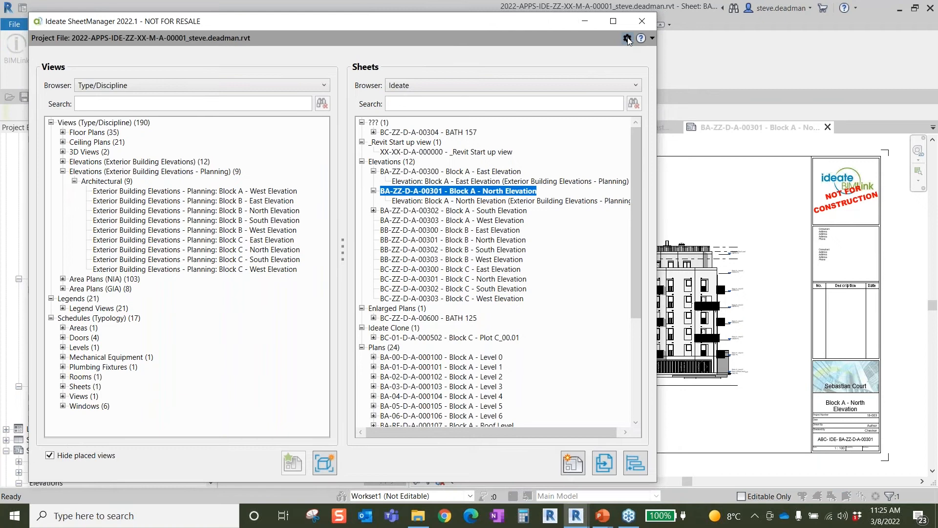
drag(282, 80, 292, 75)
click(194, 90)
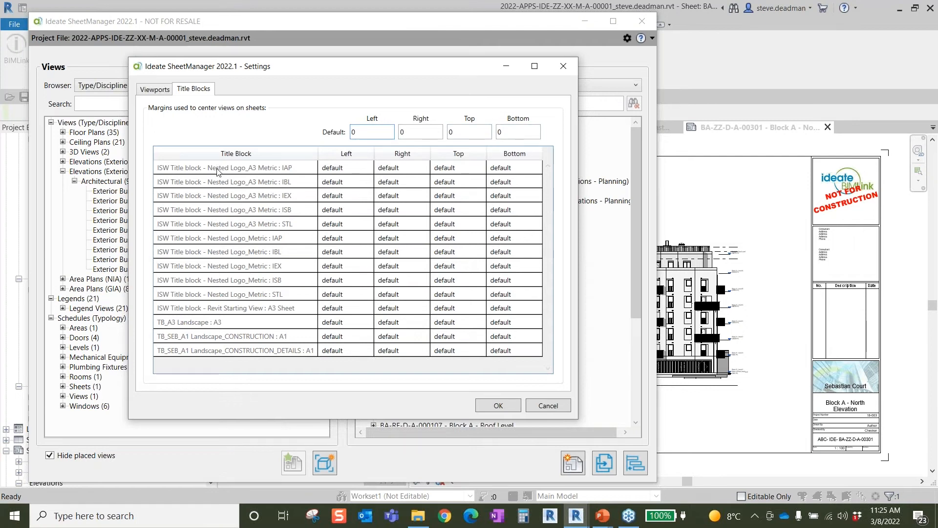
click(565, 65)
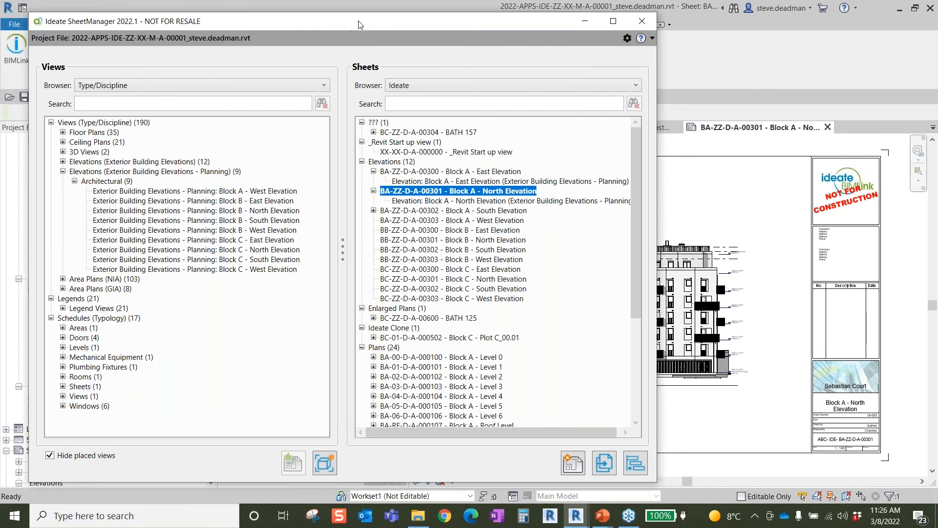
Place the legend 00000_CONS_LEGEND_GA ELEVATION SYMBOLS 1-100 on sheet BA-ZZ-D-A-00300 - Block A - East Elevation
drag(349, 22, 376, 17)
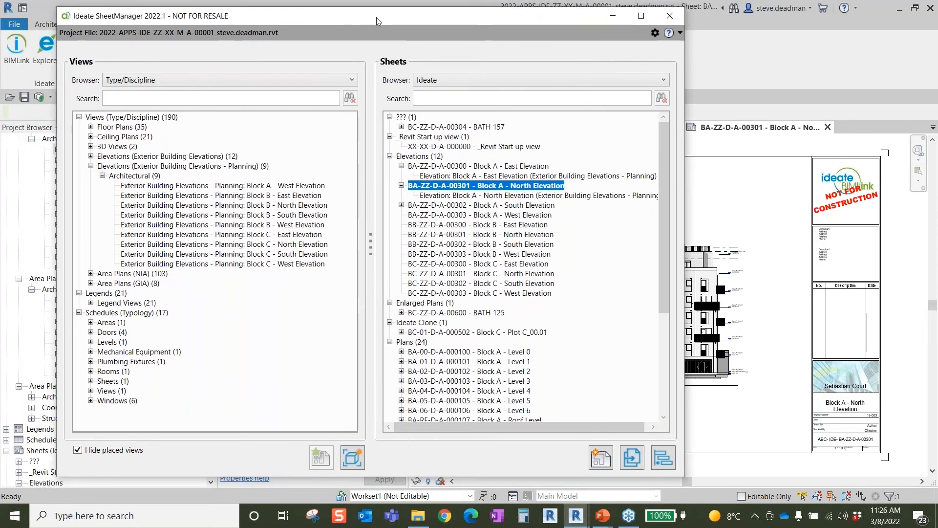
click(91, 303)
click(103, 313)
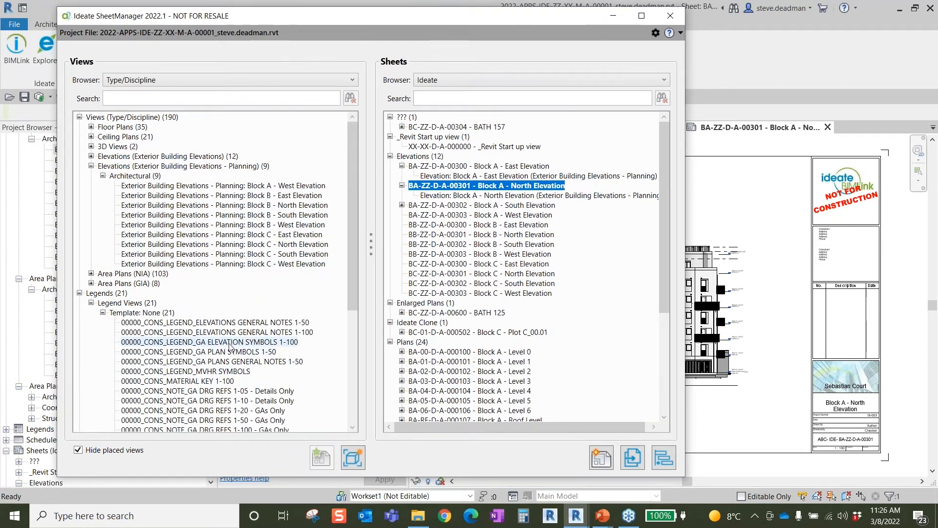
click(186, 342)
drag(186, 348, 494, 166)
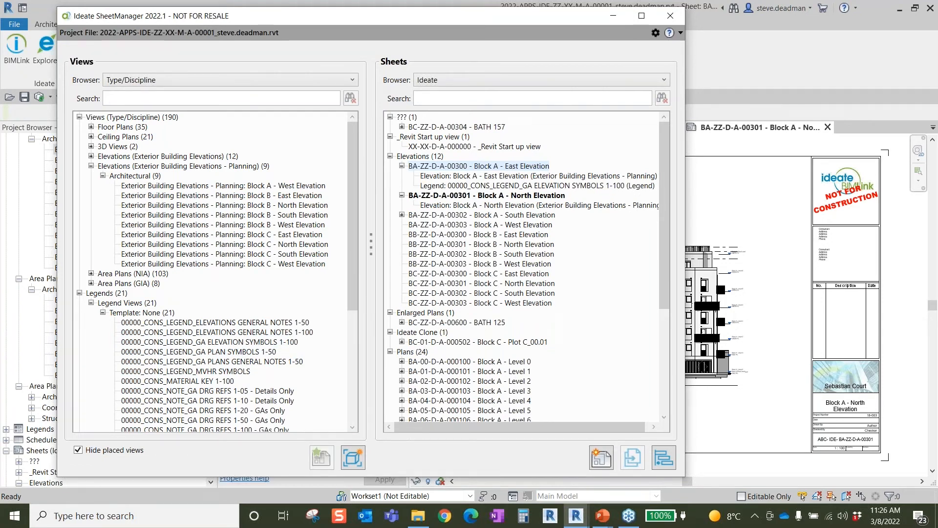
On sheet BA-ZZ-D-A-00300, move the elevation symbols legend from above the border into the sheet's lower-left corner
drag(499, 17, 110, 26)
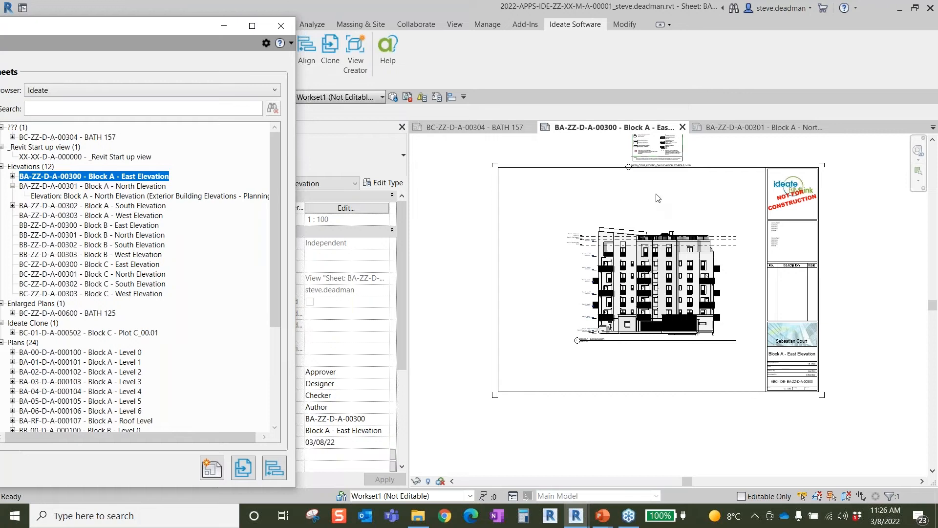
scroll(672, 213, down, 1)
middle_drag(559, 245, 556, 275)
click(669, 170)
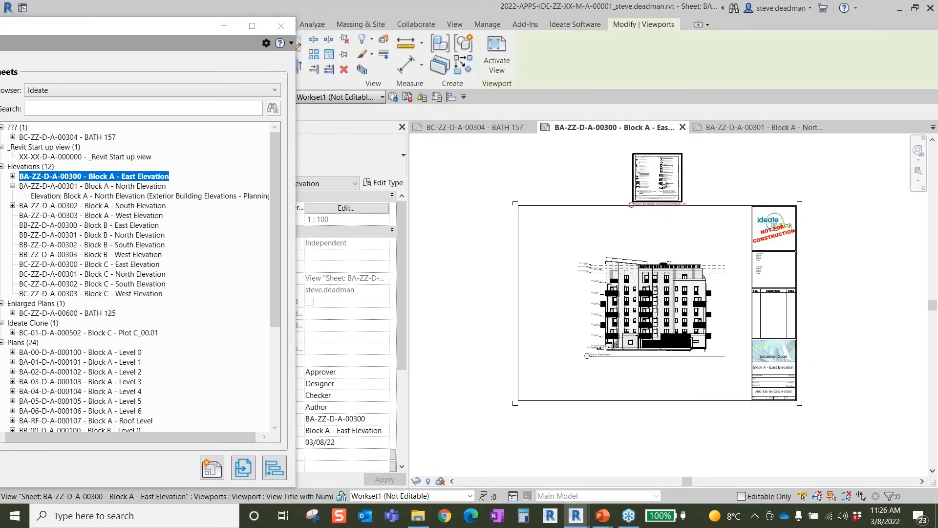
drag(666, 172, 553, 368)
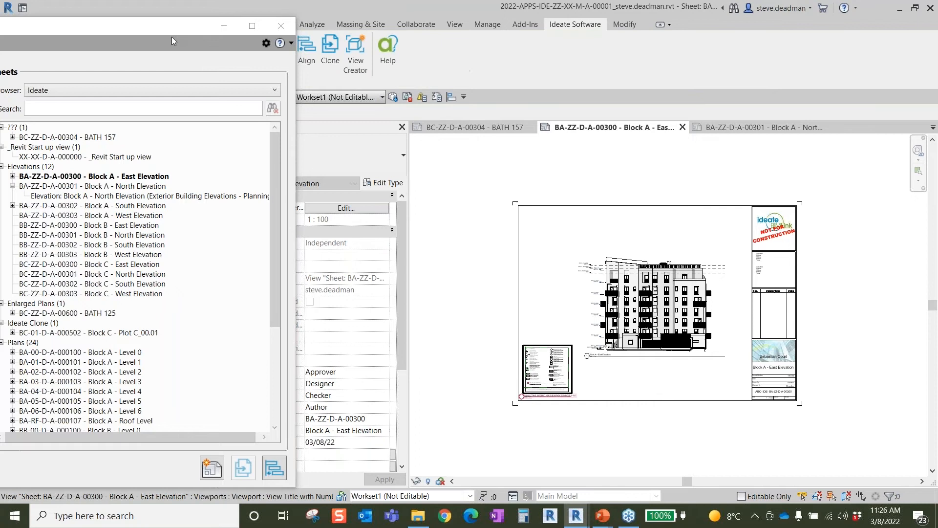
Copy the GA elevation symbols legend from sheet BA-ZZ-D-A-00300 onto all the other elevation sheets, BA-ZZ-D-A-00301 through BC-ZZ-D-A-00303
drag(251, 34, 539, 31)
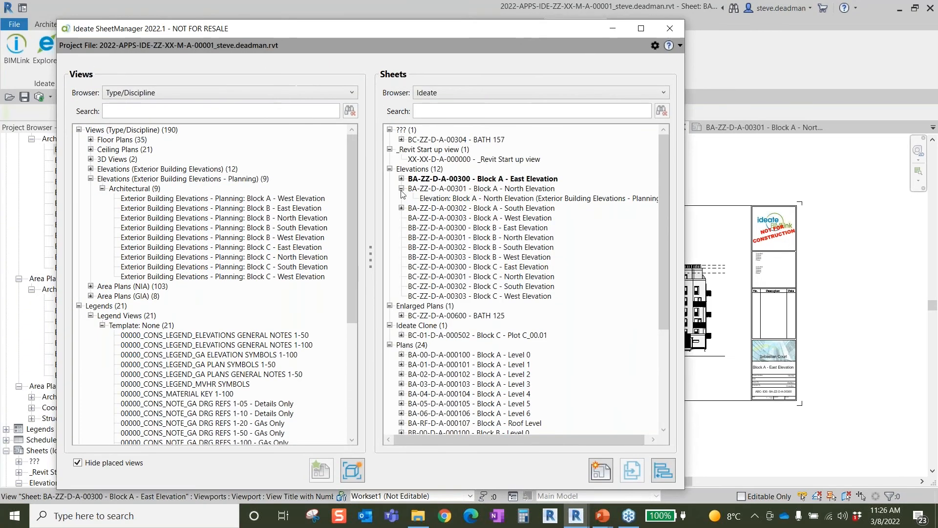
click(402, 179)
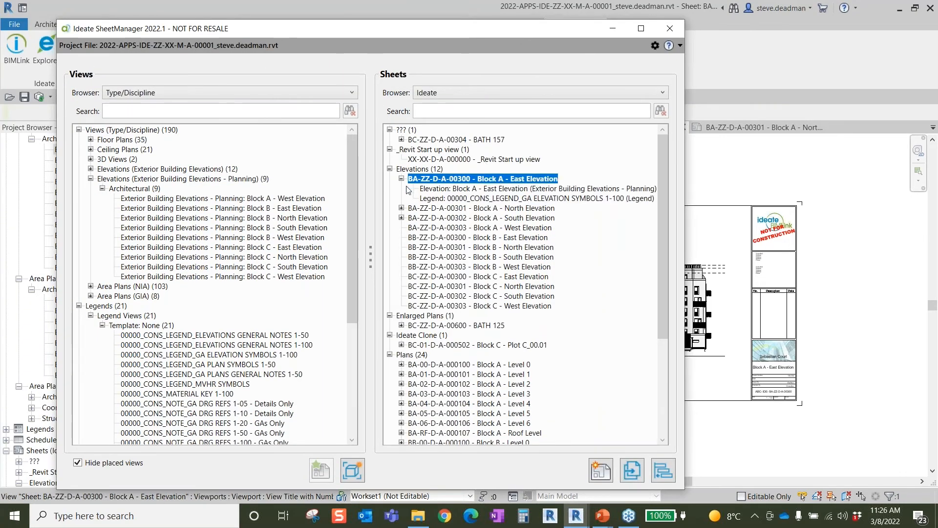
click(504, 200)
right_click(508, 199)
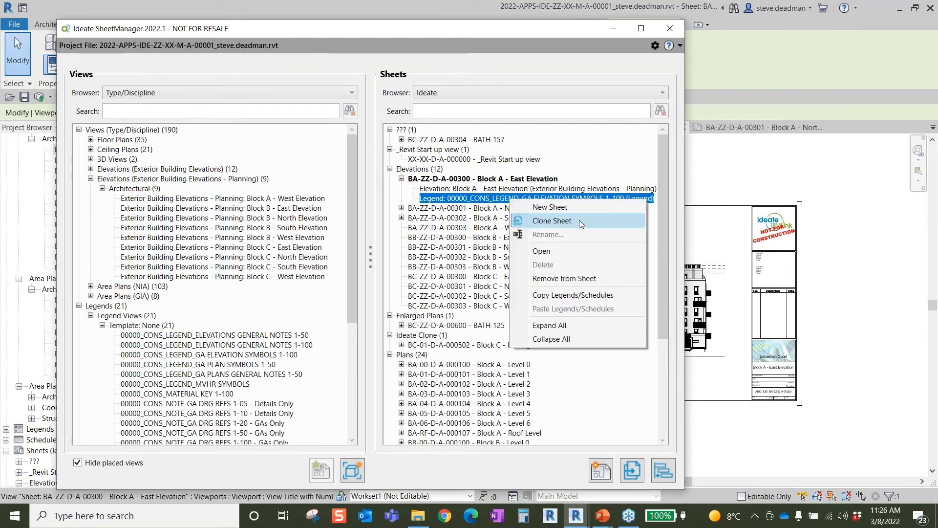
click(585, 296)
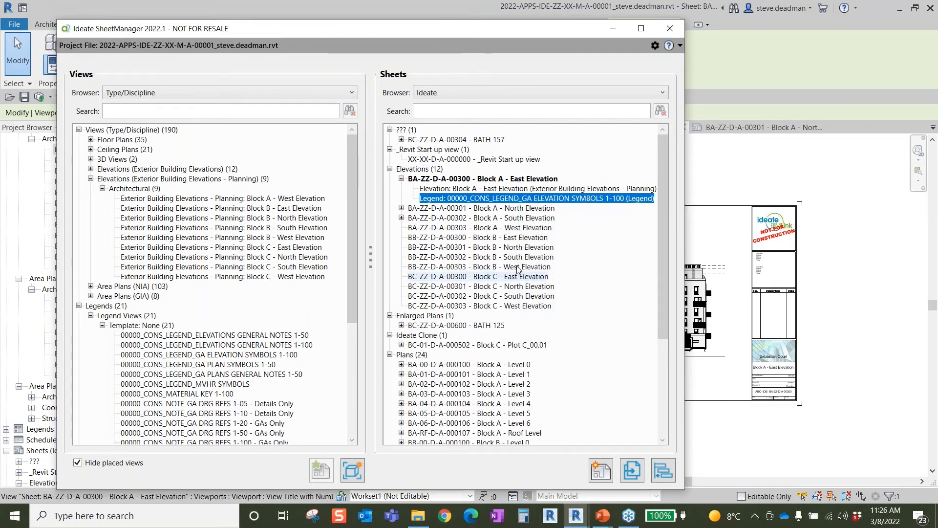
click(463, 208)
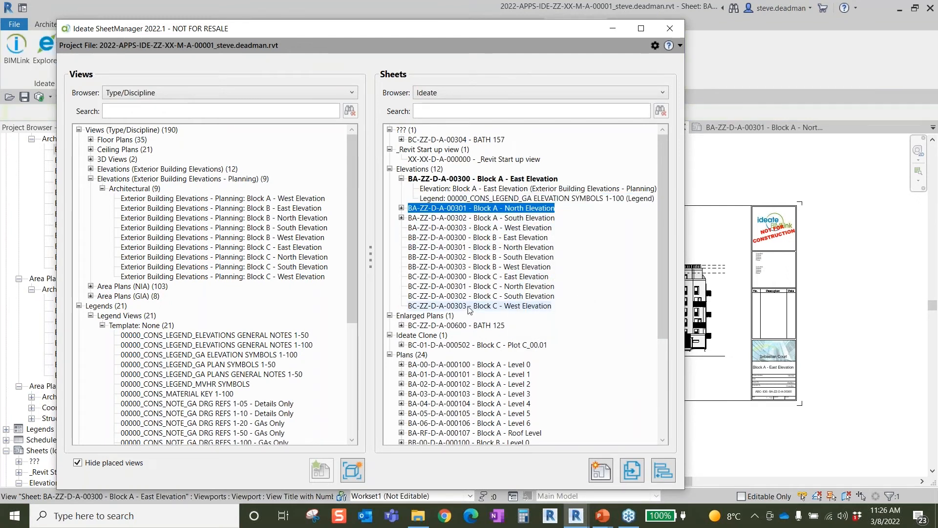
shift+click(468, 306)
right_click(468, 307)
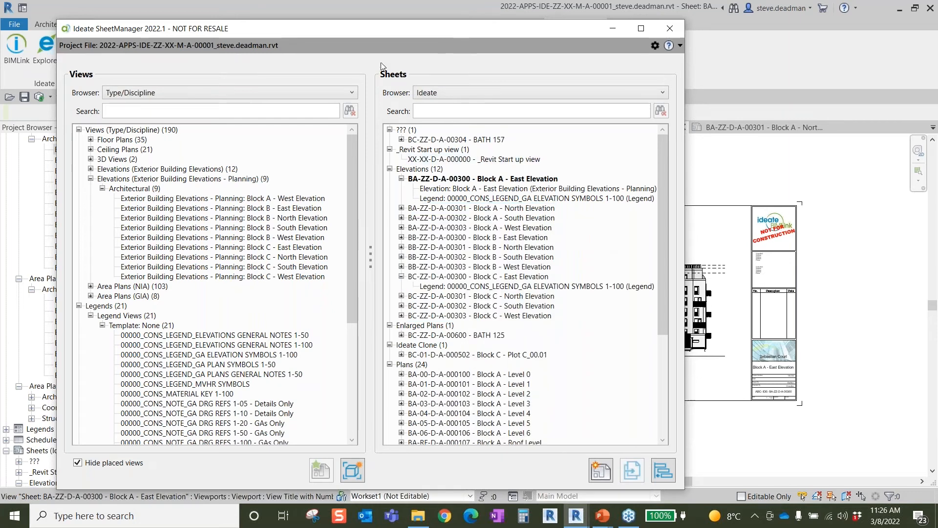
drag(376, 32, 417, 21)
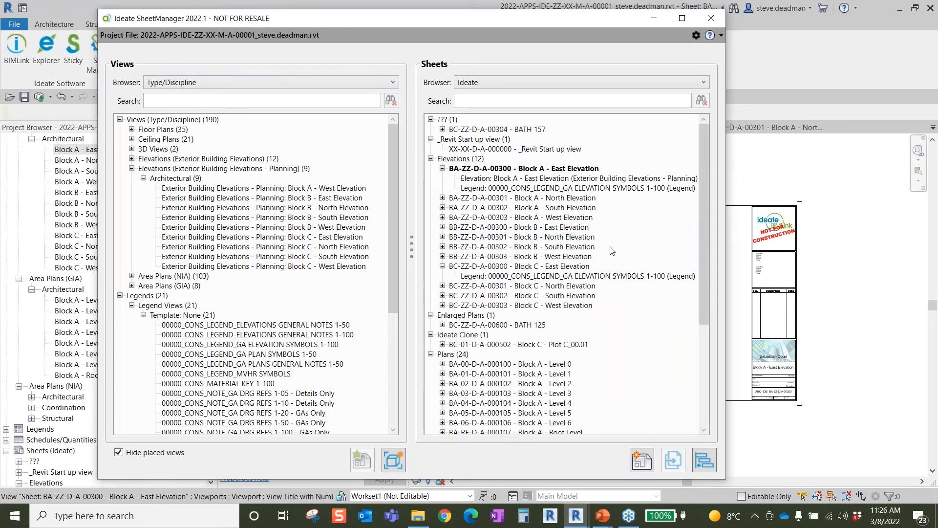
scroll(604, 225, down, 3)
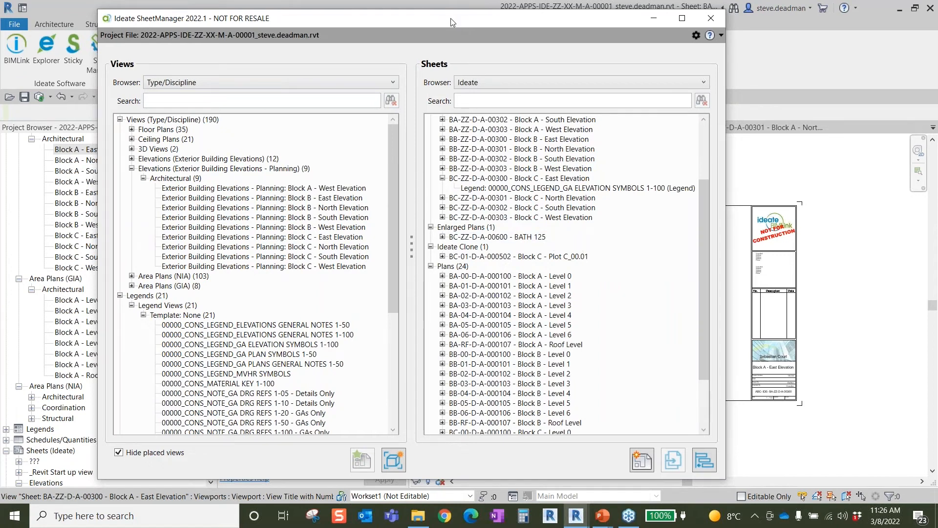
drag(450, 21, 404, 12)
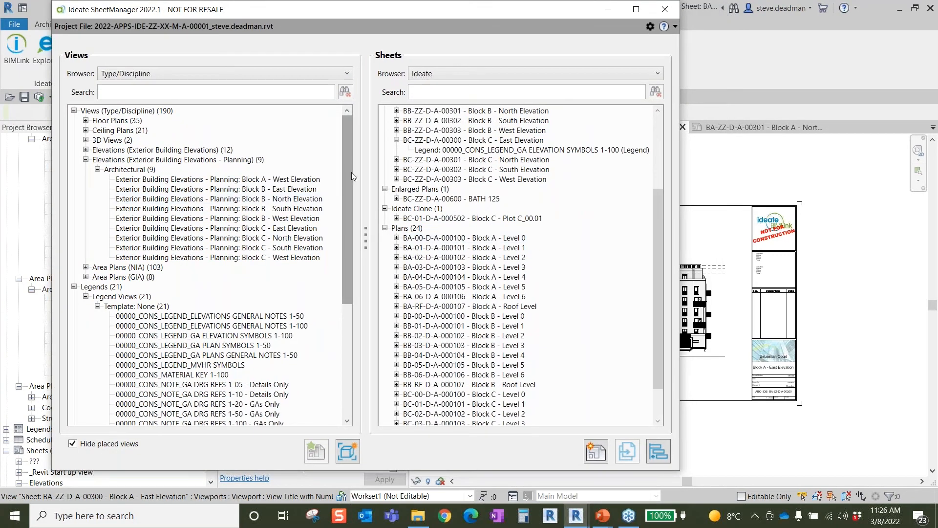
Browse the unplaced floor plans and area plans, and list the structural Area Plans (NIA) views
drag(350, 190, 350, 143)
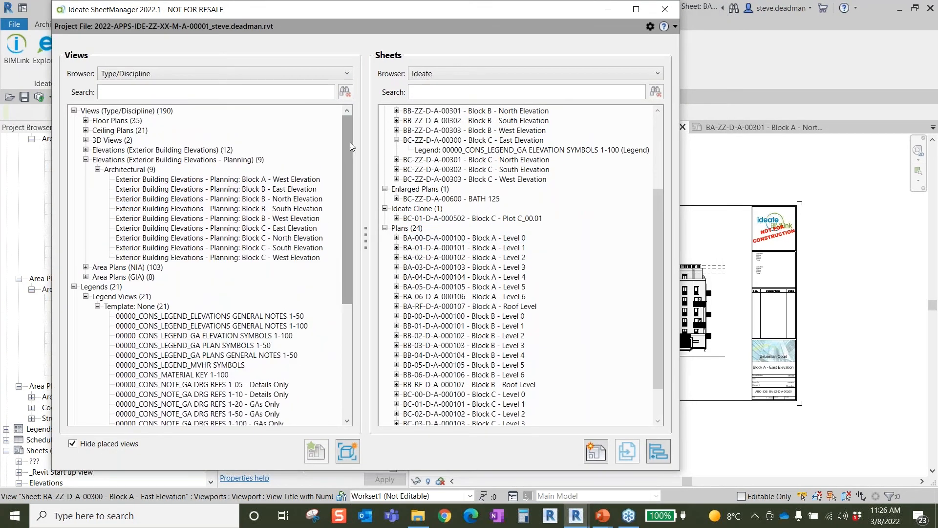
click(85, 160)
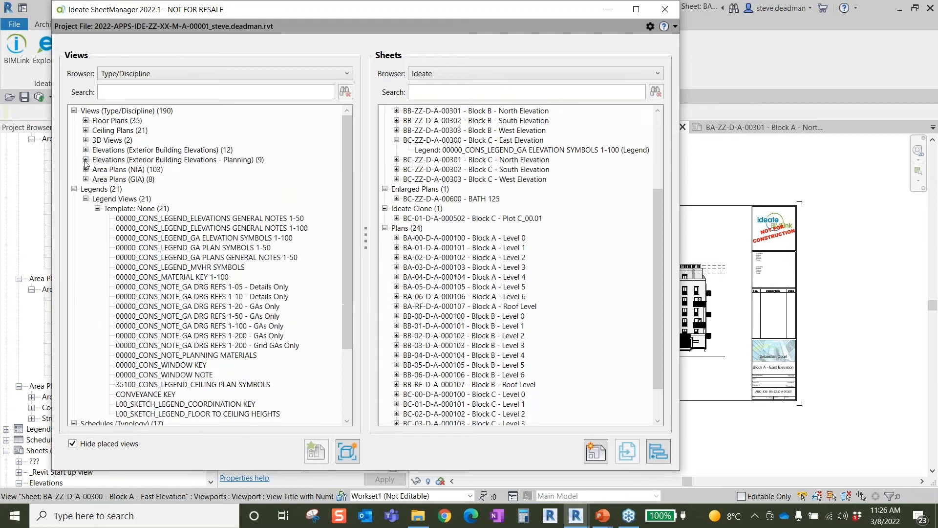
click(86, 121)
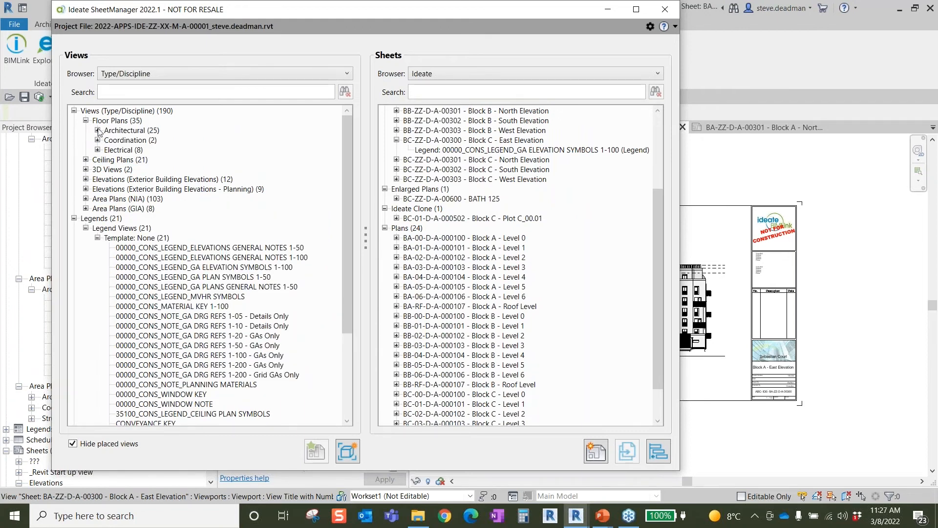
click(98, 130)
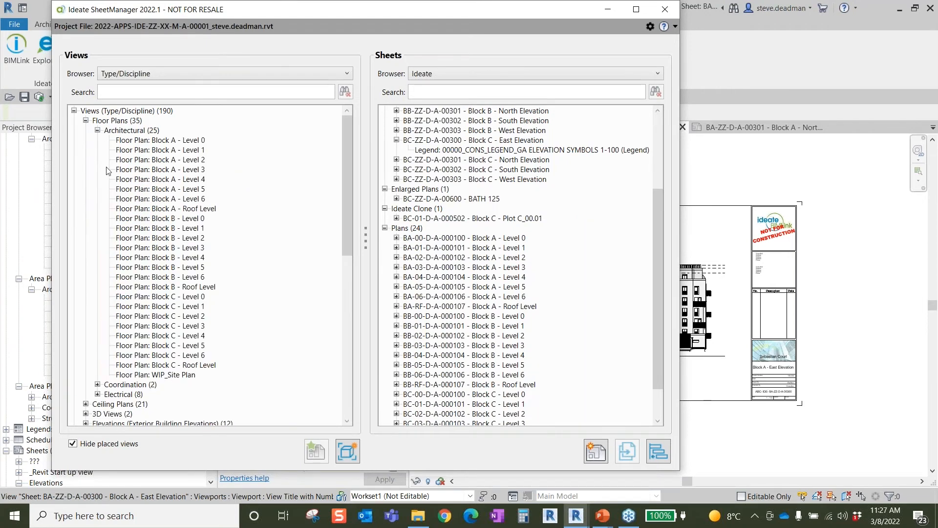
click(98, 131)
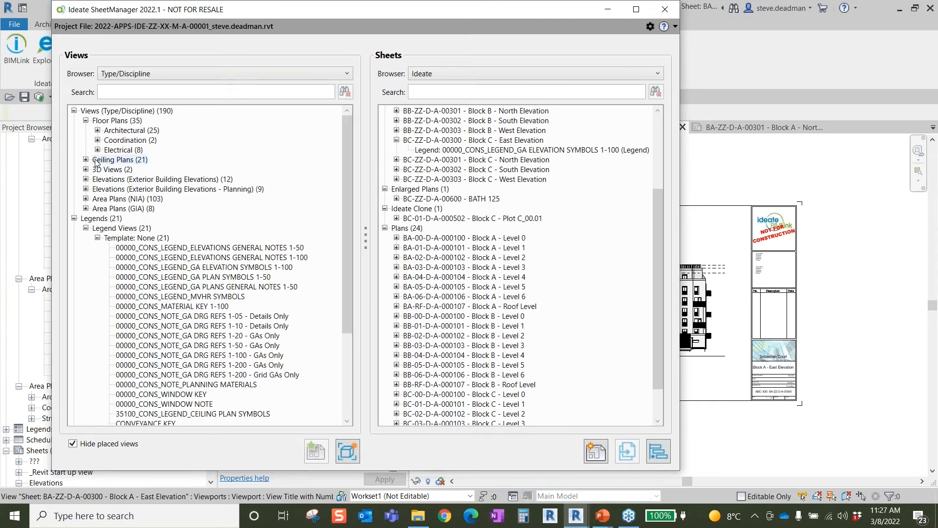
click(86, 199)
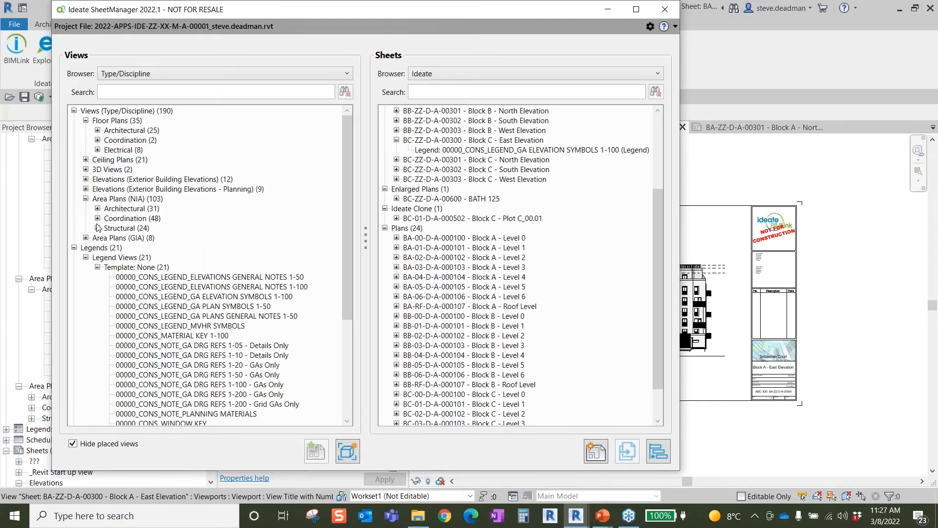
click(98, 228)
scroll(286, 261, down, 2)
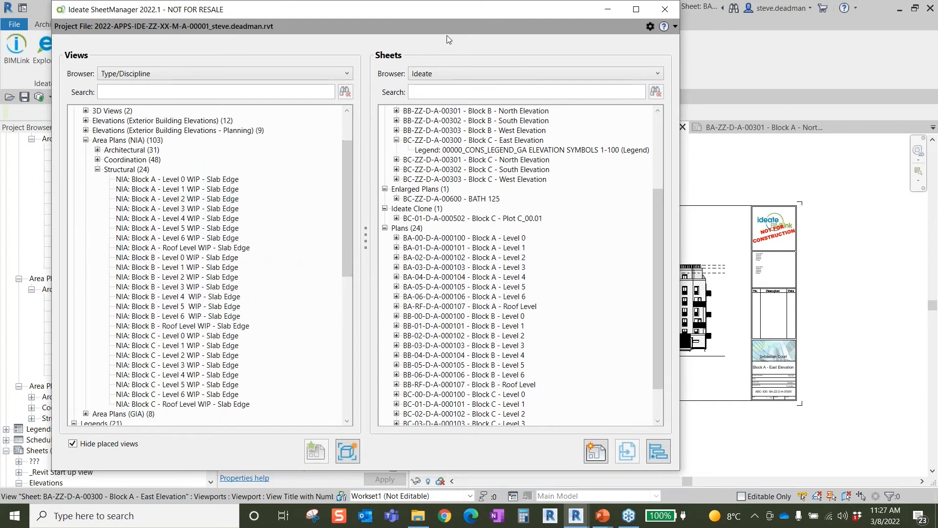
drag(447, 15, 463, 14)
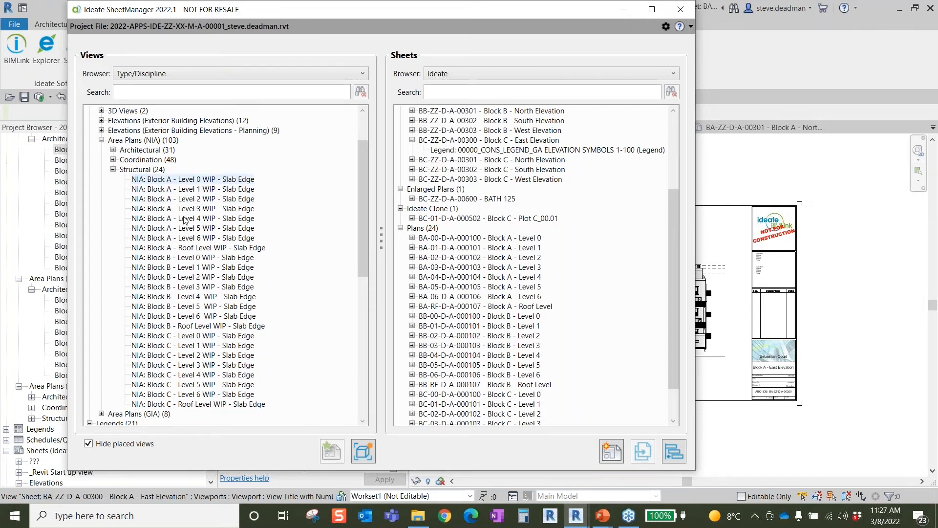
Start creating sheets from the structural NIA slab edge views for Block A, Level 0 through Roof Level
click(190, 179)
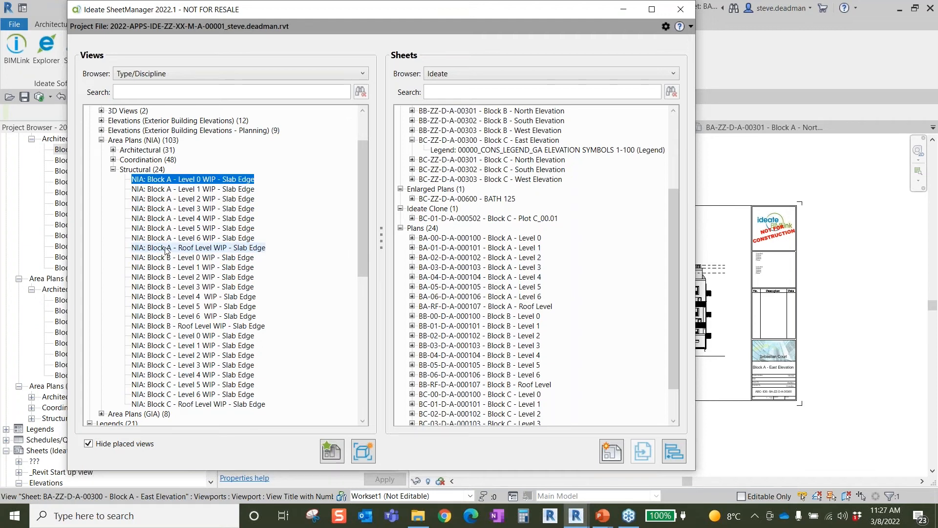
shift+click(167, 248)
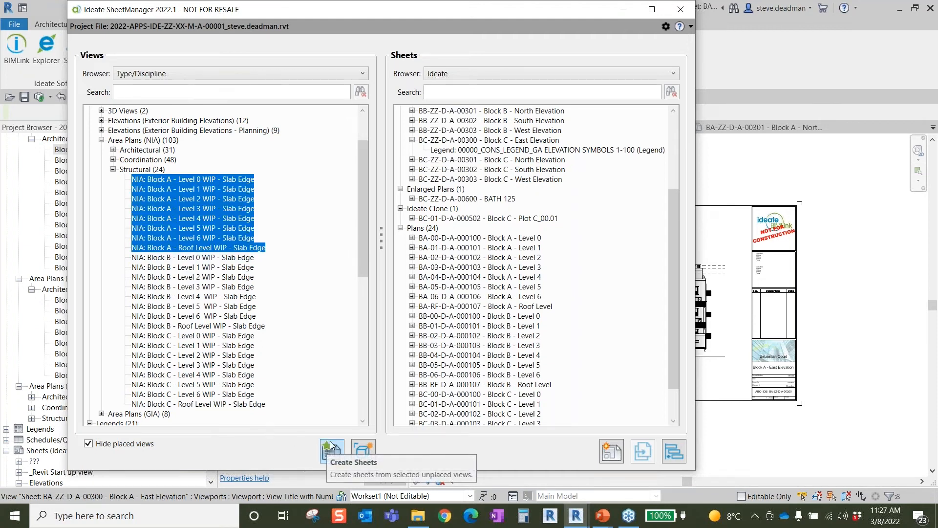
right_click(234, 192)
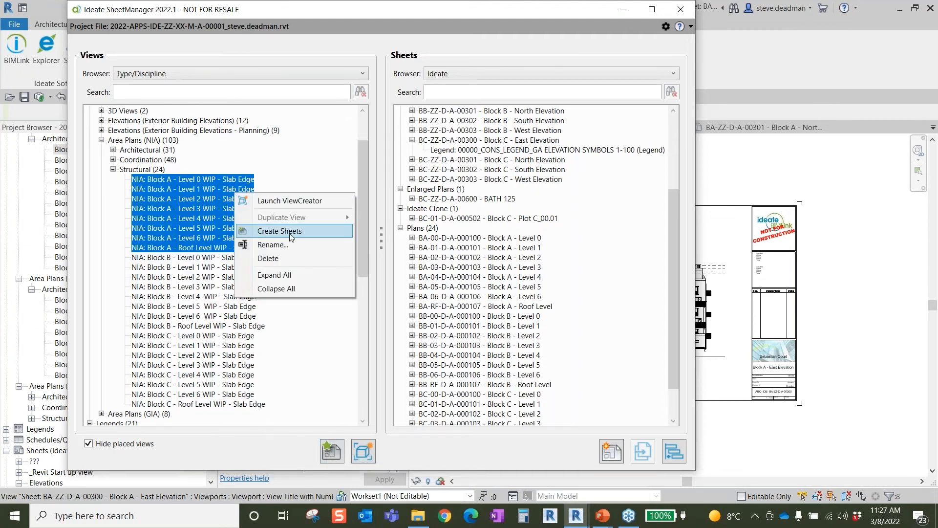
click(332, 449)
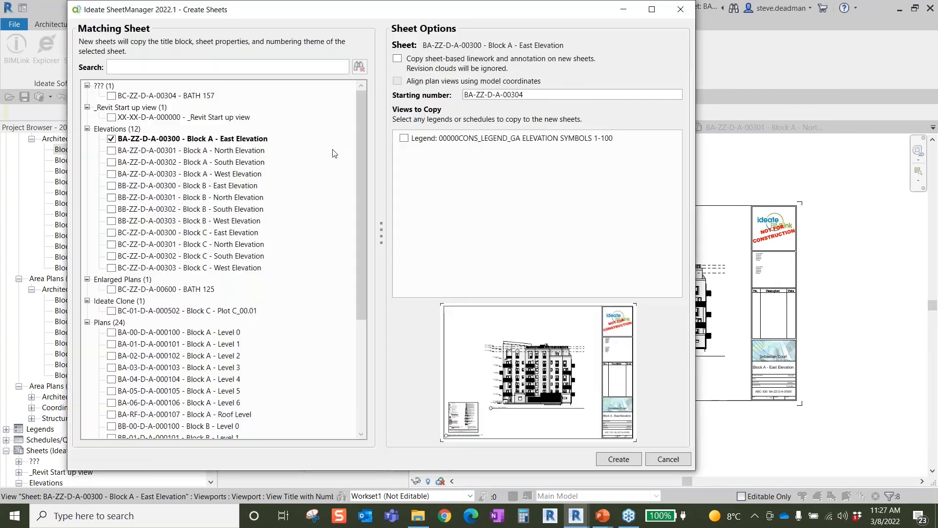
drag(292, 14, 377, 25)
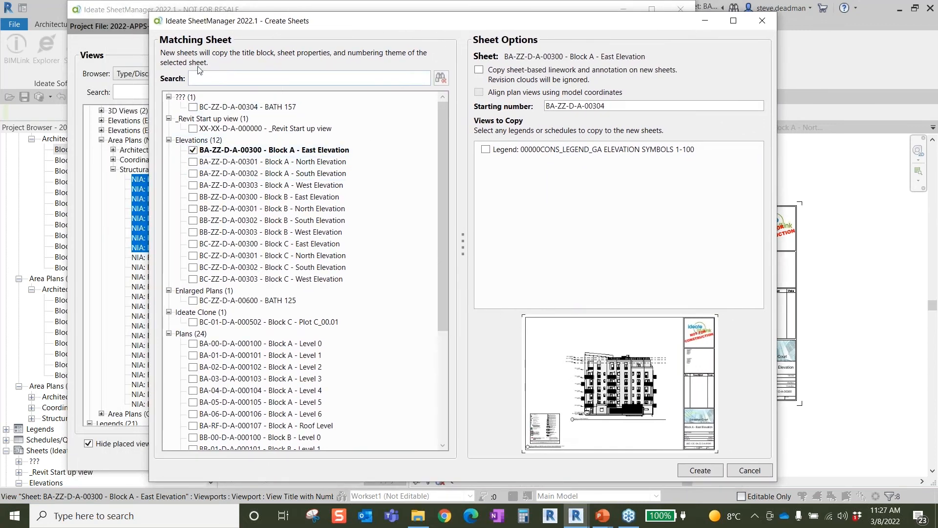
drag(350, 23, 361, 22)
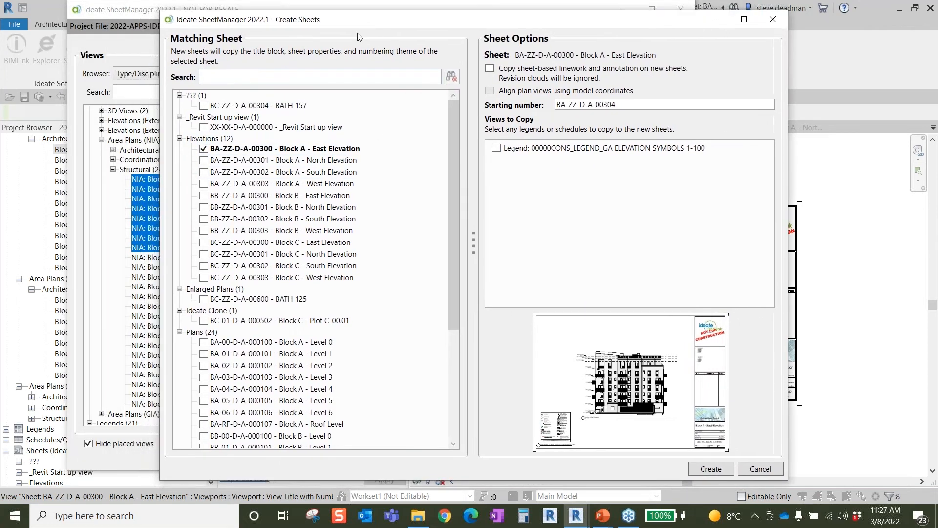
Choose BA-00-D-A-000100 - Block A - Level 0 as the matching sheet for the new sheets
scroll(335, 281, down, 1)
scroll(336, 282, down, 3)
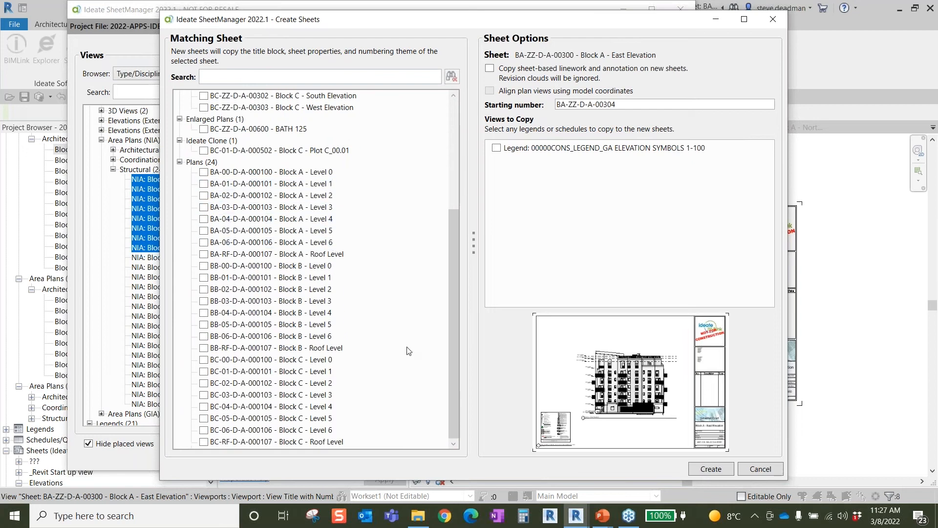
click(204, 230)
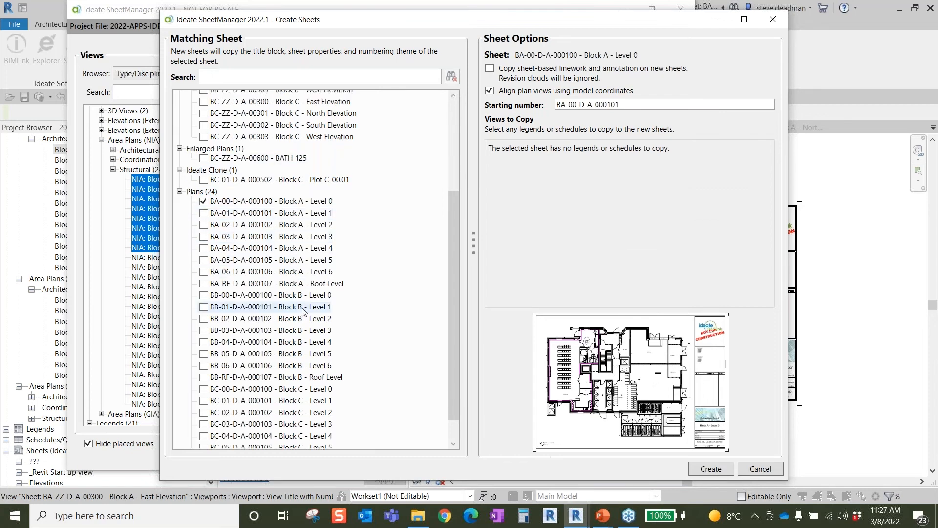
scroll(303, 308, up, 5)
drag(380, 20, 452, 20)
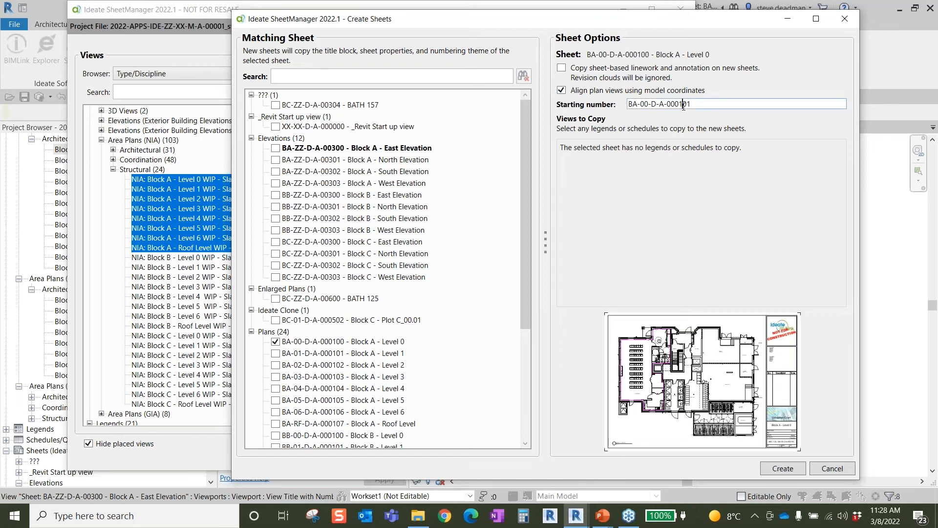
Set the starting number to BA-00-D-A-000700 and create the sheets
drag(681, 104, 705, 106)
text(70)
click(783, 468)
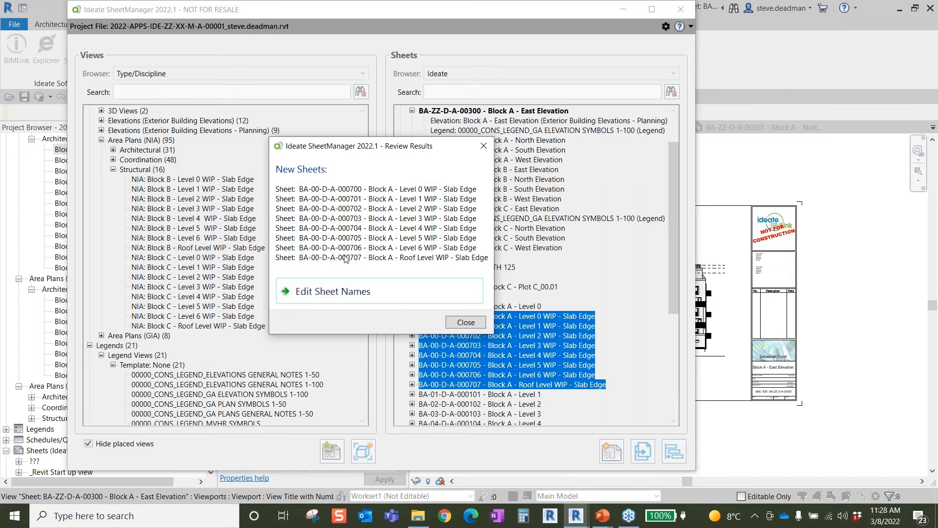
Edit the new sheets' names and renumber the Block A - Level 1 WIP - Slab Edge sheet as BA-01-D-A-000701
click(340, 294)
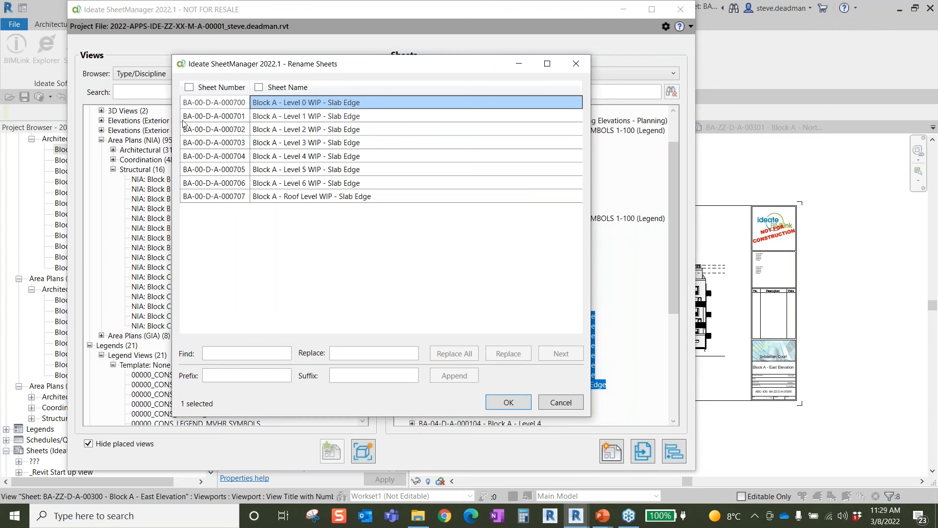
double_click(203, 117)
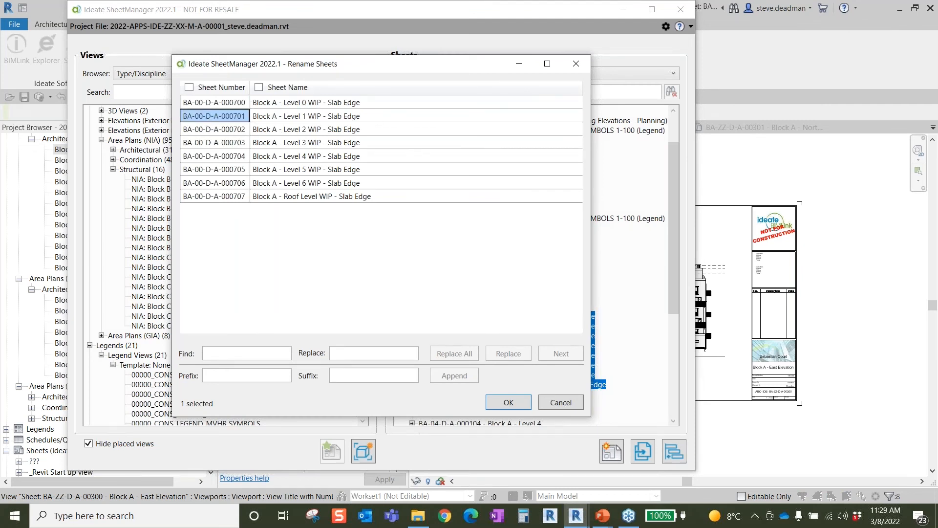
click(204, 117)
key(BackSpace)
text(1)
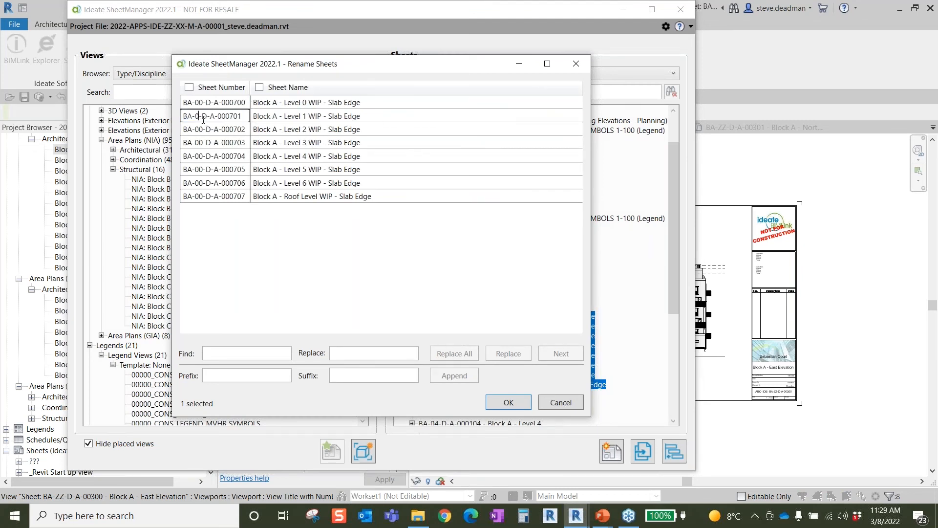
Renumber the Block A - Level 2 WIP - Slab Edge sheet as BA-02-D-A-000702 and apply the renaming
double_click(203, 130)
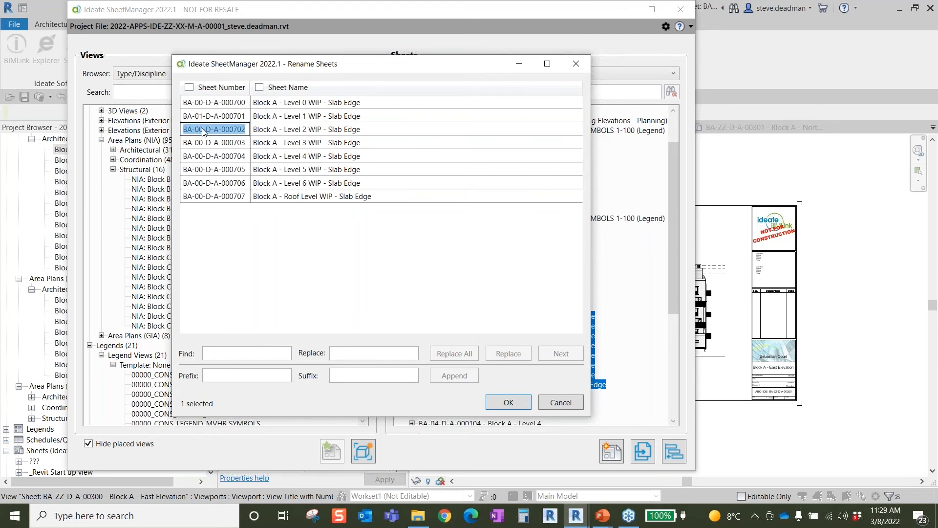
click(203, 131)
key(BackSpace)
text(2)
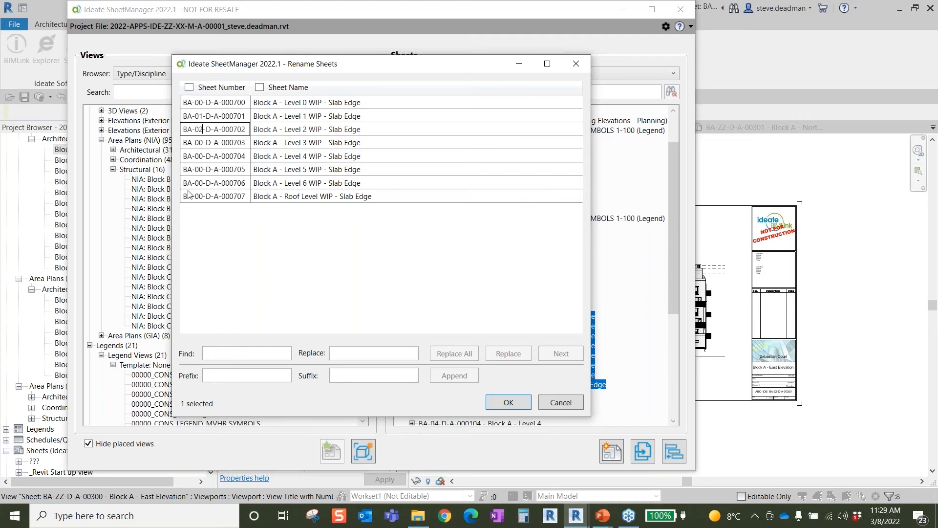
click(513, 404)
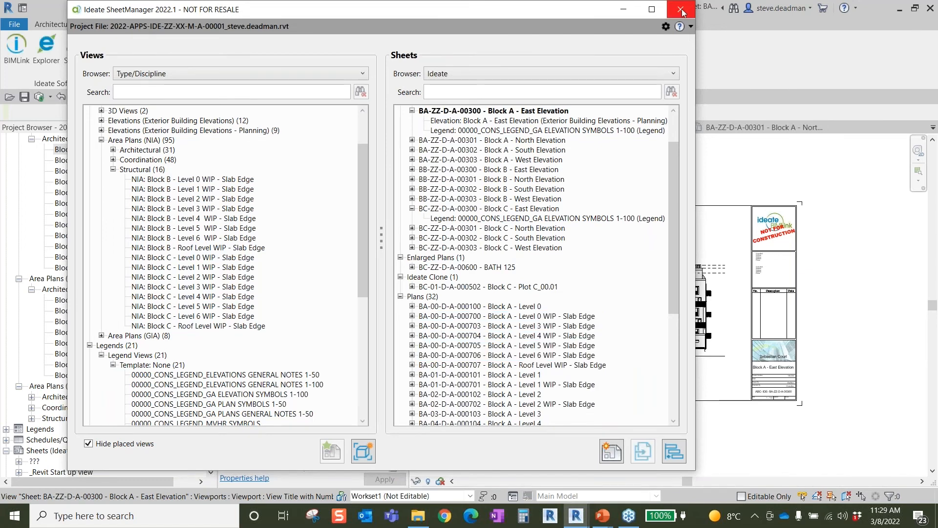
Close SheetManager, inspect sheet BA-00-D-A-000700 - Block A - Level 0 WIP - Slab Edge, and open sheet BC-01-D-A-000502 - Block C - Plot C_00.01
click(681, 9)
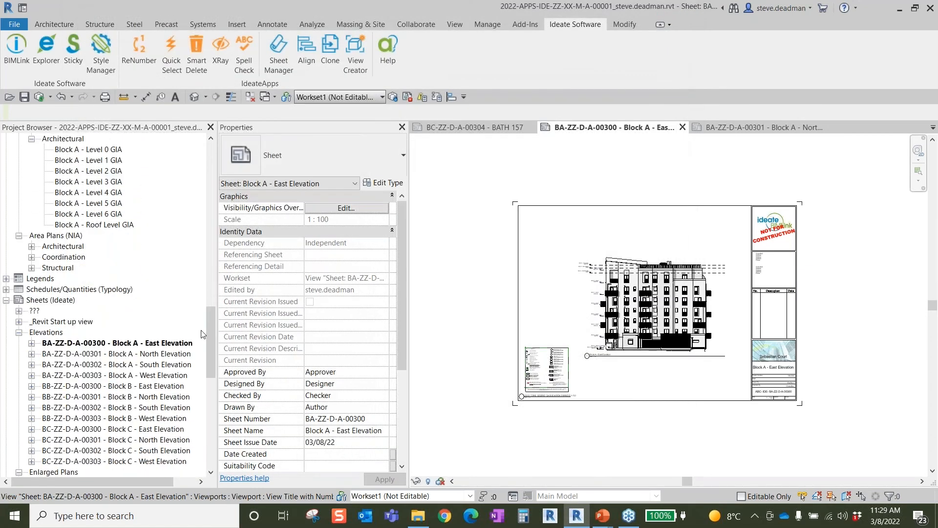
drag(210, 342, 213, 400)
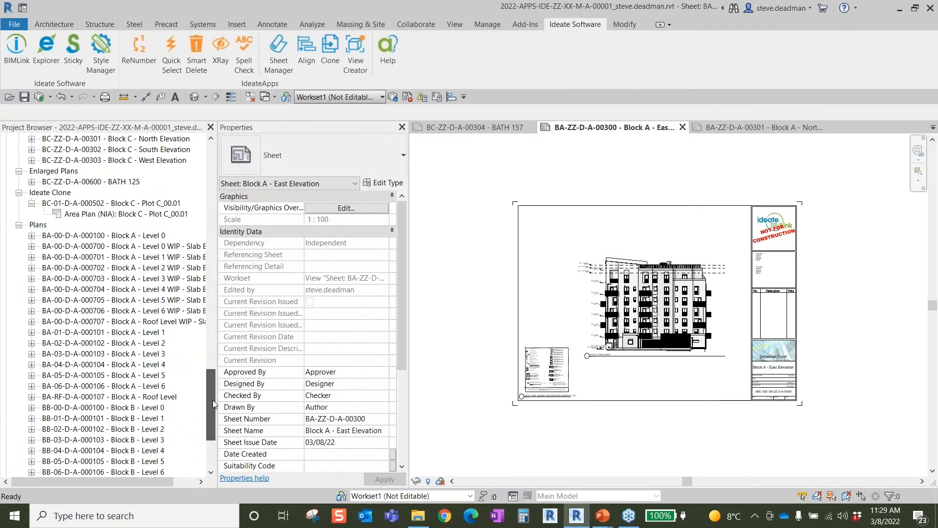
double_click(129, 259)
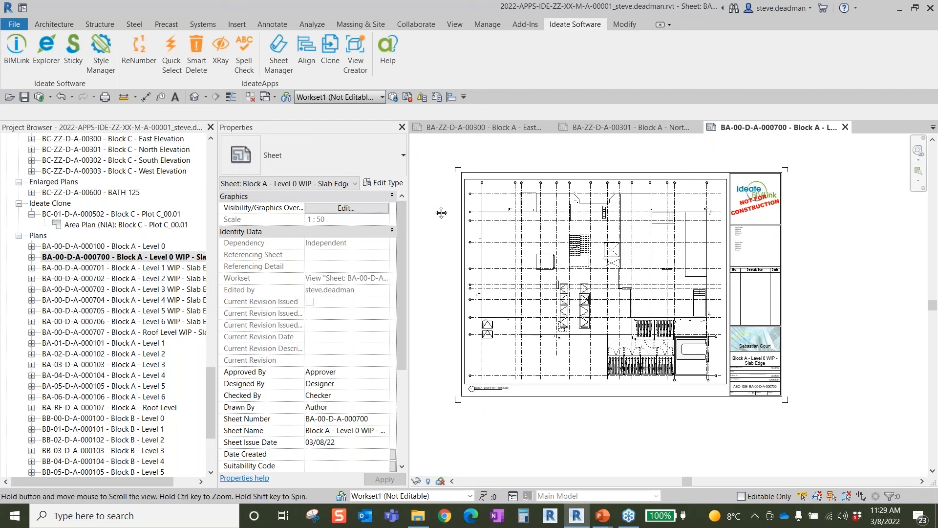
scroll(469, 229, down, 2)
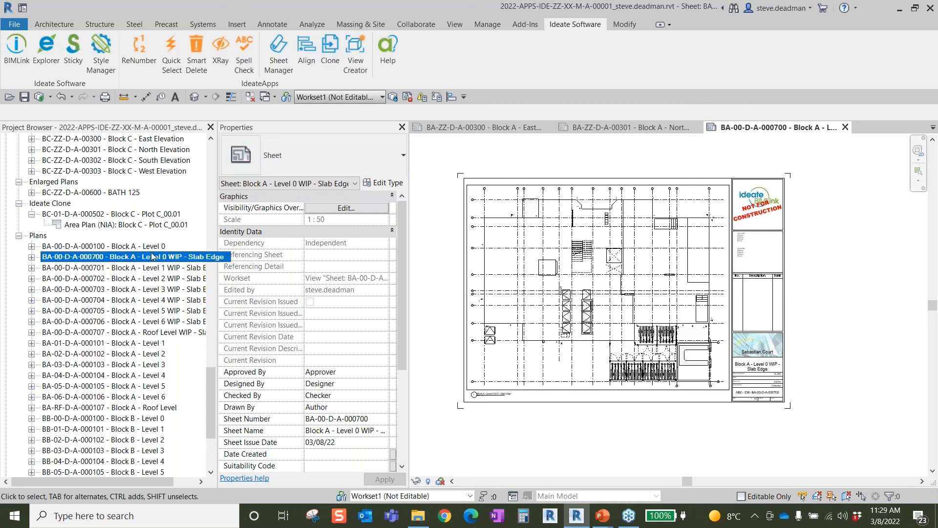
double_click(100, 215)
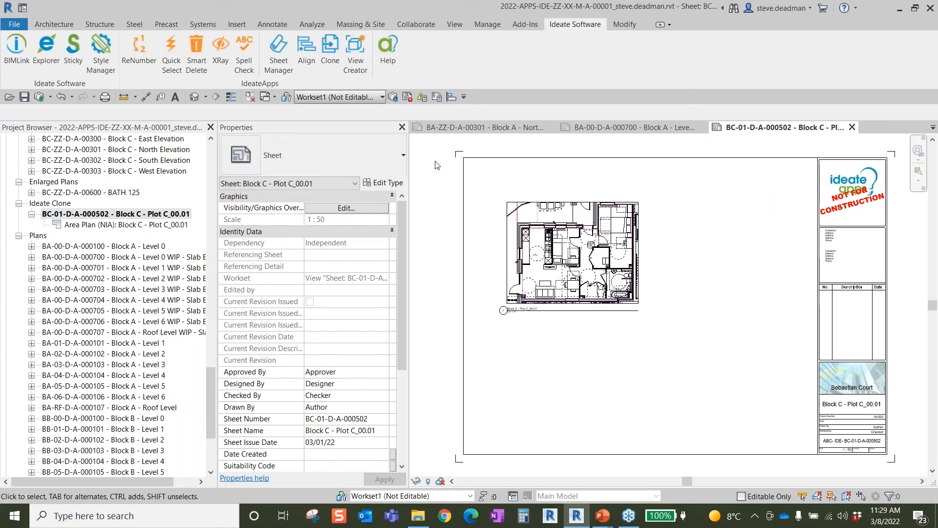
Clone sheet BC-01-D-A-000502 as BC-01-D-A-000503 with the new sheet's view set to <None>
click(331, 46)
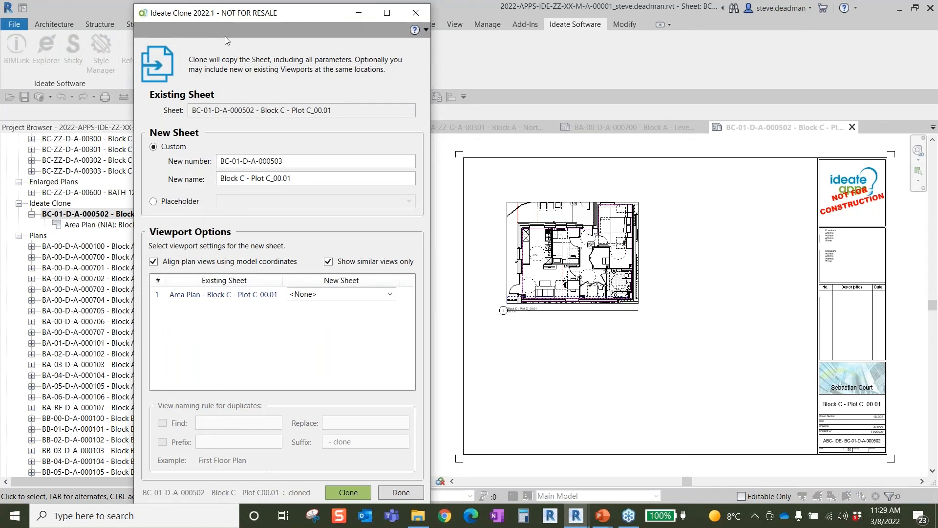
drag(289, 14, 293, 13)
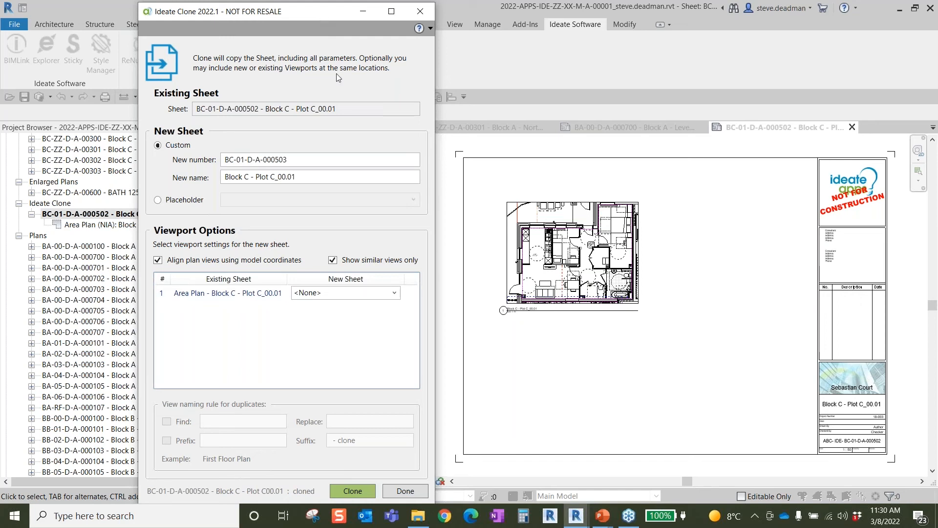
click(362, 494)
Clone the sheet again as BC-01-D-A-000504 with another Block C plot area plan, aligned using model coordinates
click(394, 292)
click(394, 292)
drag(409, 333, 409, 432)
click(362, 416)
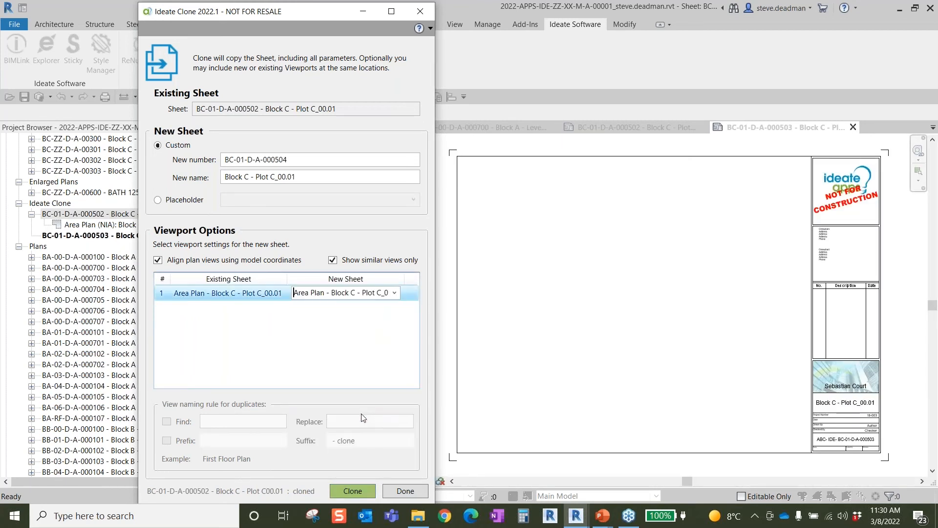
click(359, 491)
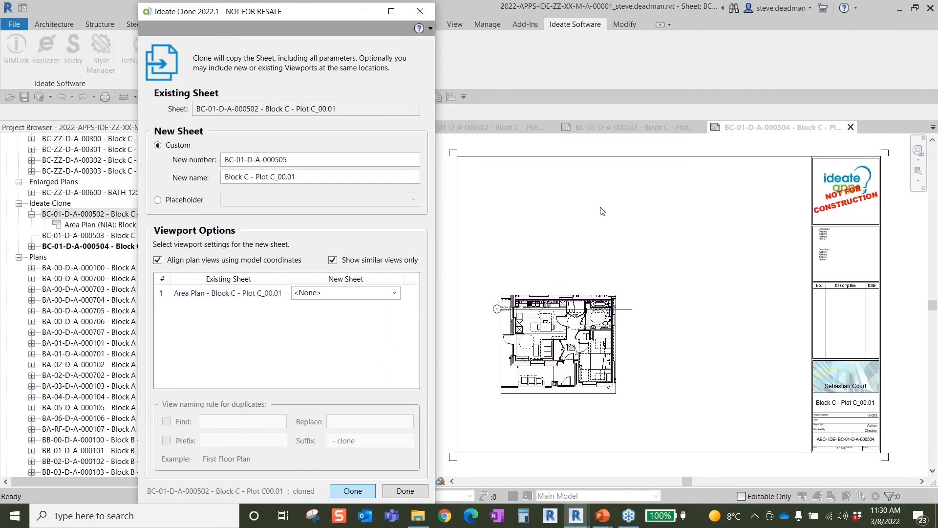
Close the Clone dialog and the inactive views, and compare viewport placement on sheets BC-01-D-A-000502 and BC-01-D-A-000504
click(421, 12)
click(506, 130)
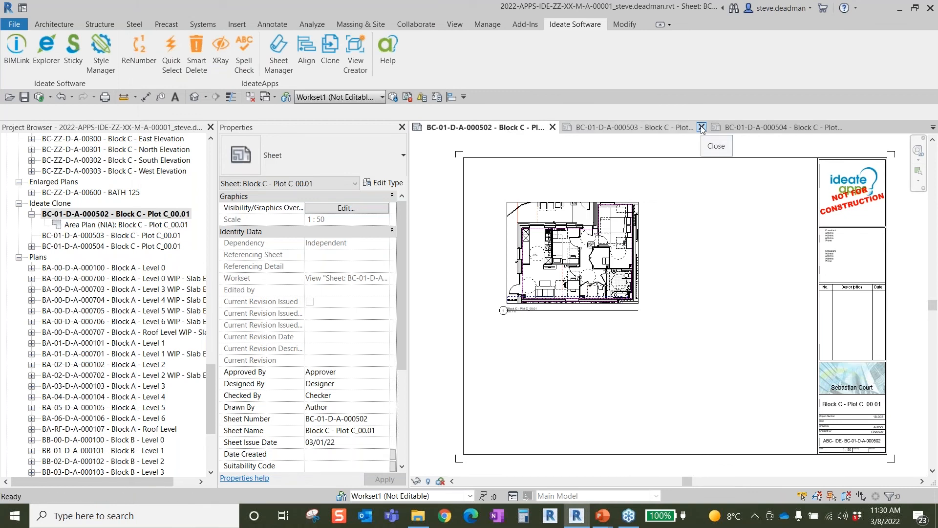
click(702, 127)
click(529, 129)
click(555, 127)
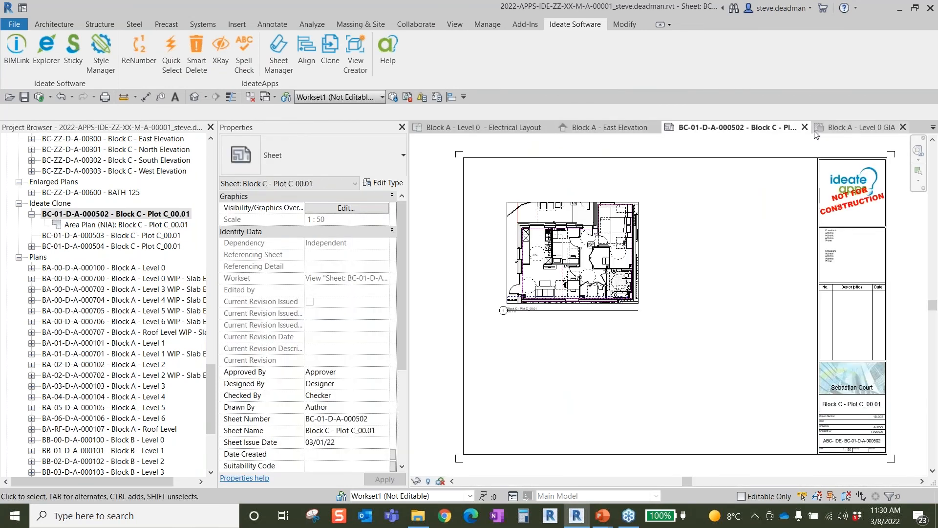
click(815, 128)
click(759, 129)
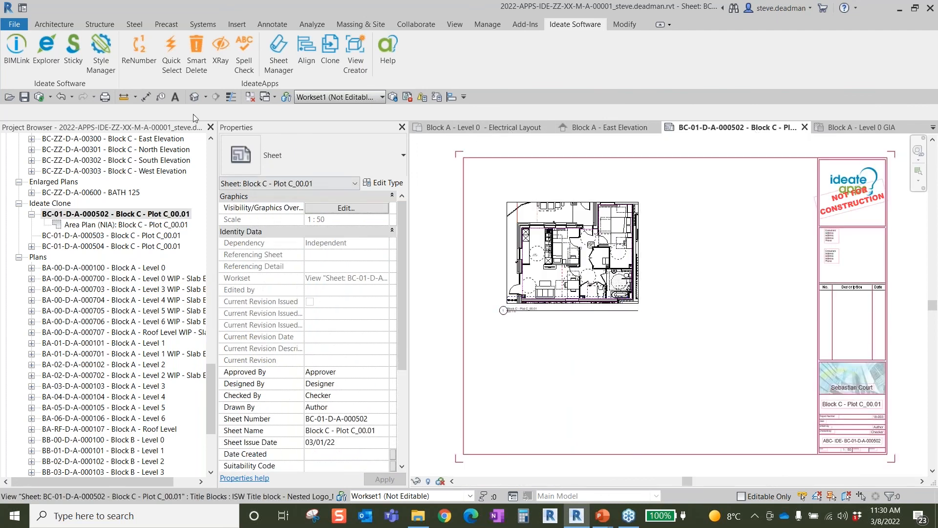
click(256, 97)
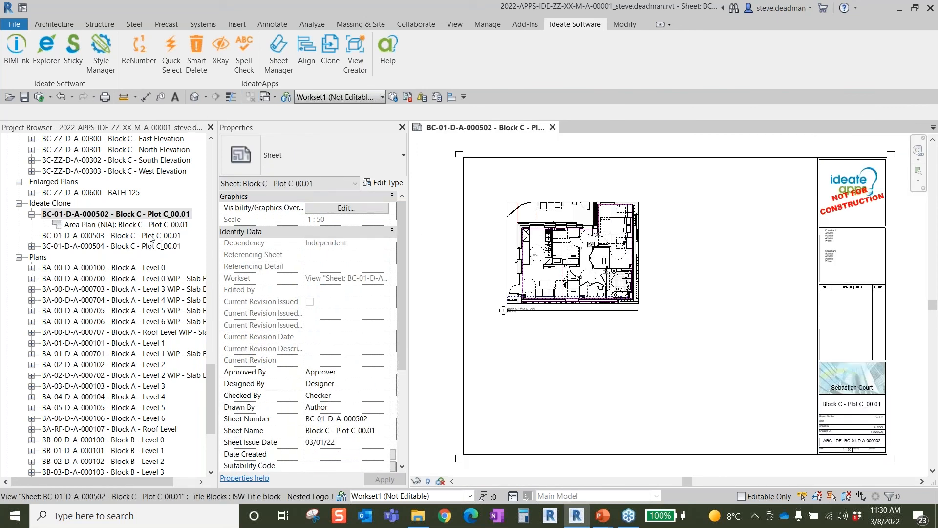
double_click(132, 246)
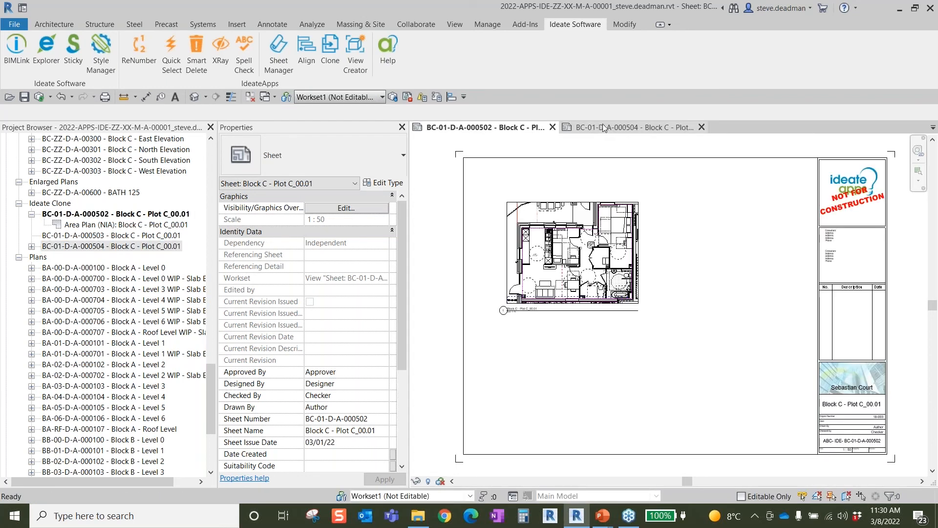
Undo the creation of cloned sheets BC-01-D-A-000503 and BC-01-D-A-000504
click(72, 97)
click(98, 120)
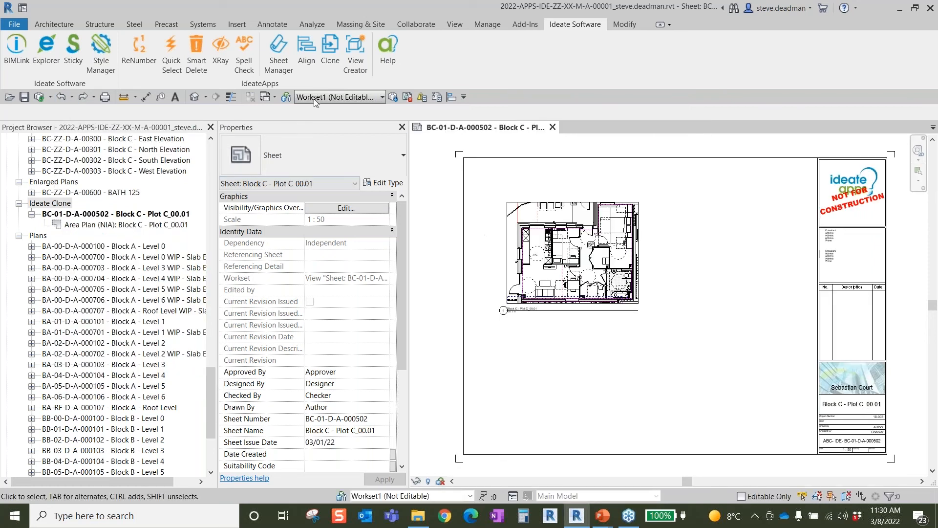
Clone BC-01-D-A-000502 as BC-01-D-A-000503 with another Block C plot area plan, without aligning plan views using model coordinates
click(351, 49)
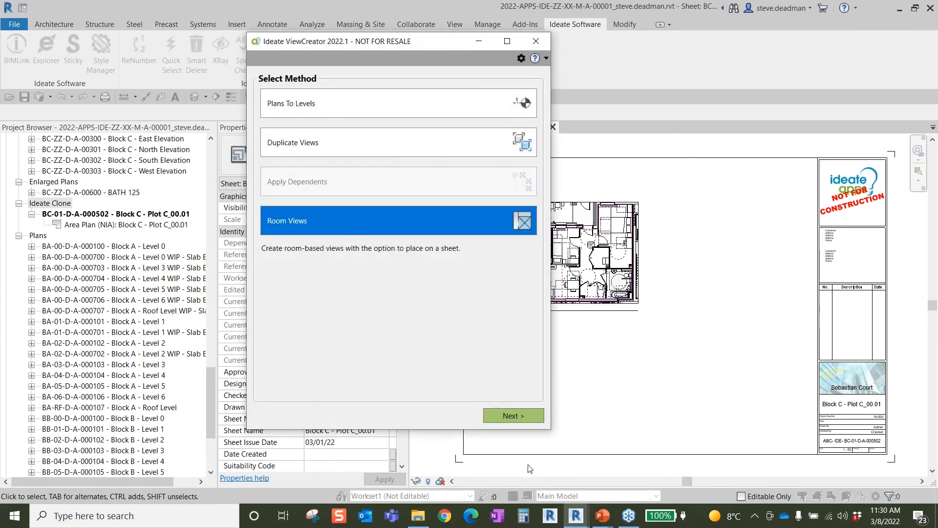
click(540, 43)
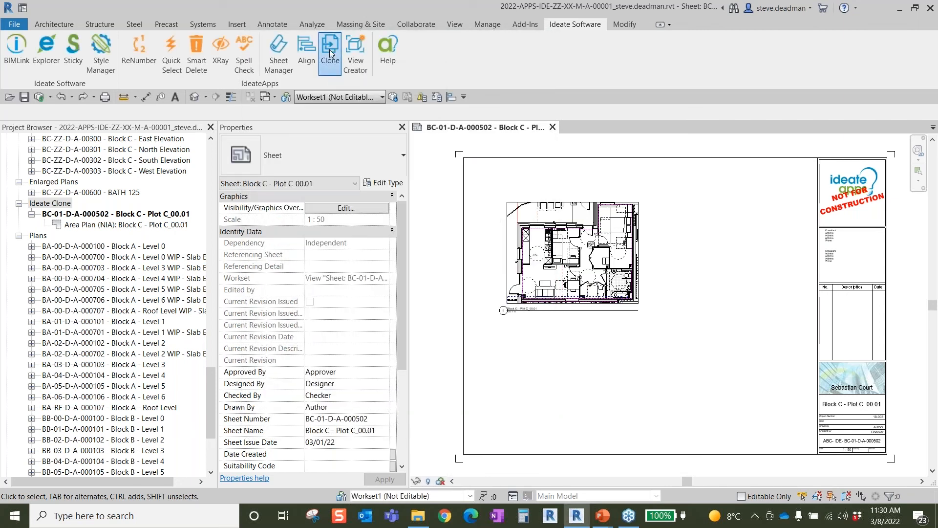
click(330, 49)
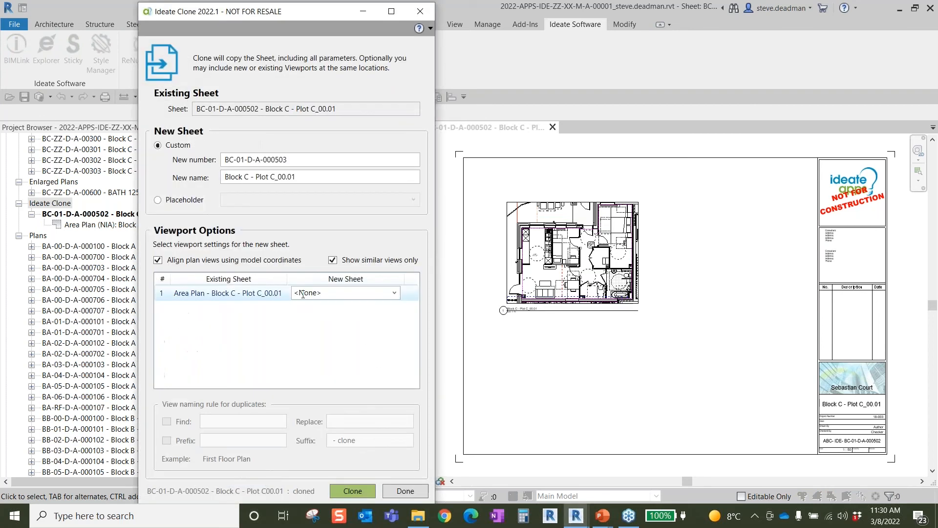
click(395, 292)
drag(414, 343, 413, 449)
click(381, 416)
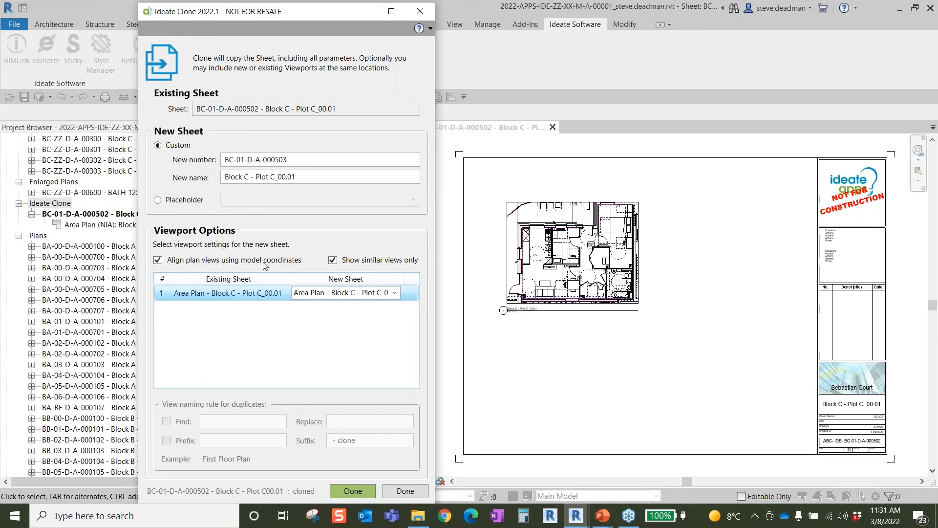
click(158, 261)
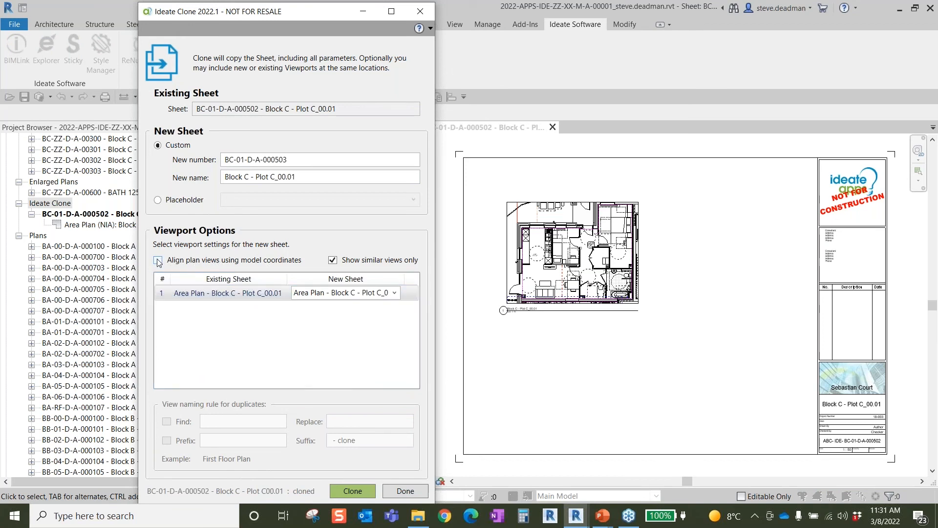
drag(311, 15, 302, 14)
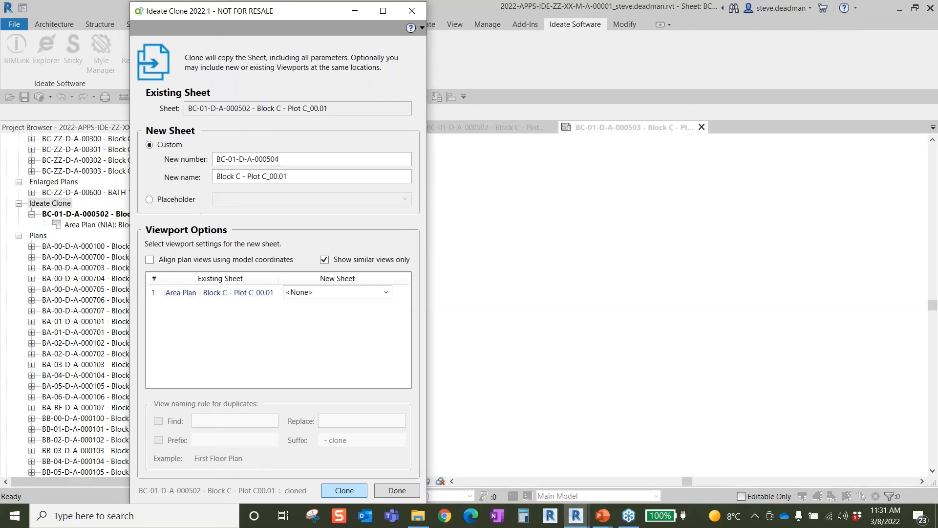
Close the Clone dialog and compare the viewport position on sheets BC-01-D-A-000502 and BC-01-D-A-000503
click(414, 12)
click(496, 129)
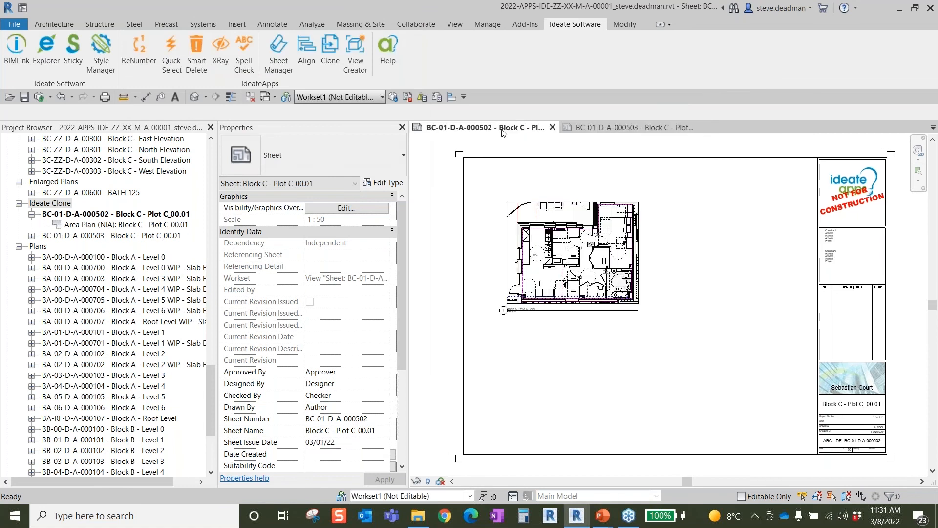
click(602, 127)
click(528, 128)
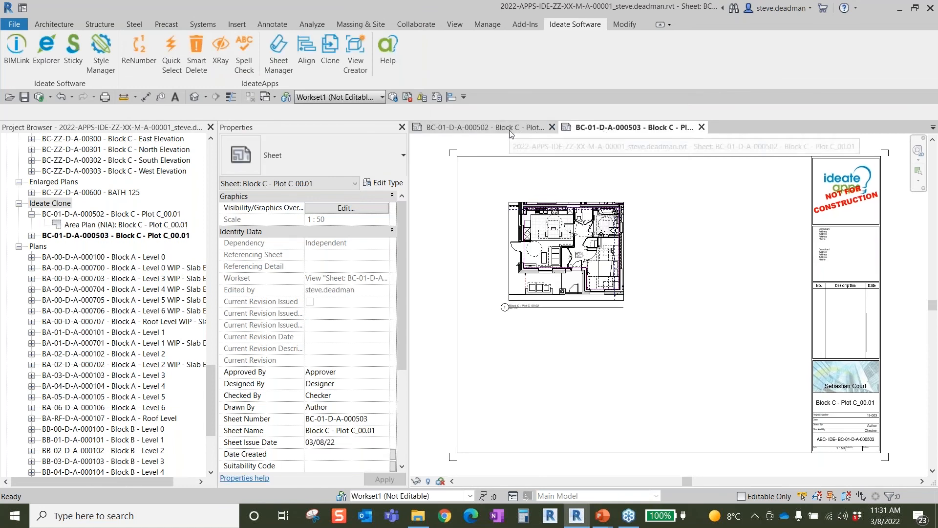
click(584, 128)
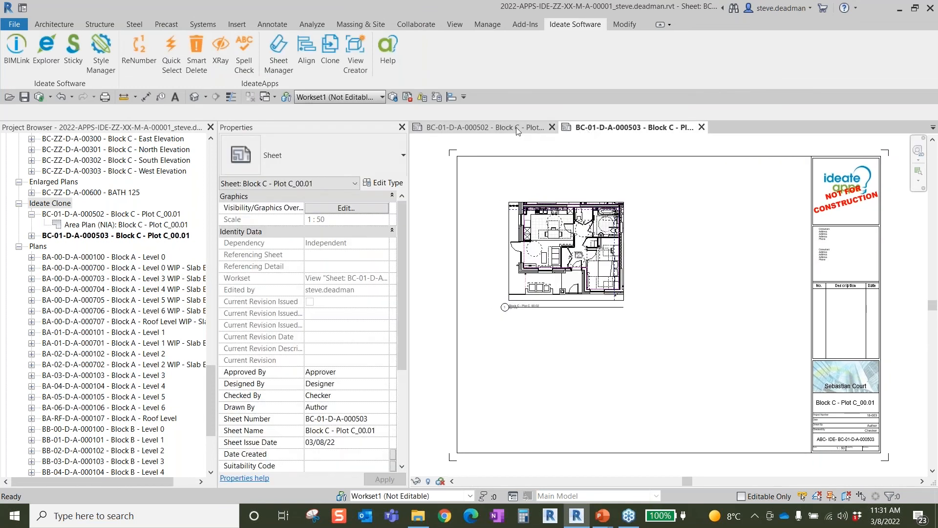
click(511, 129)
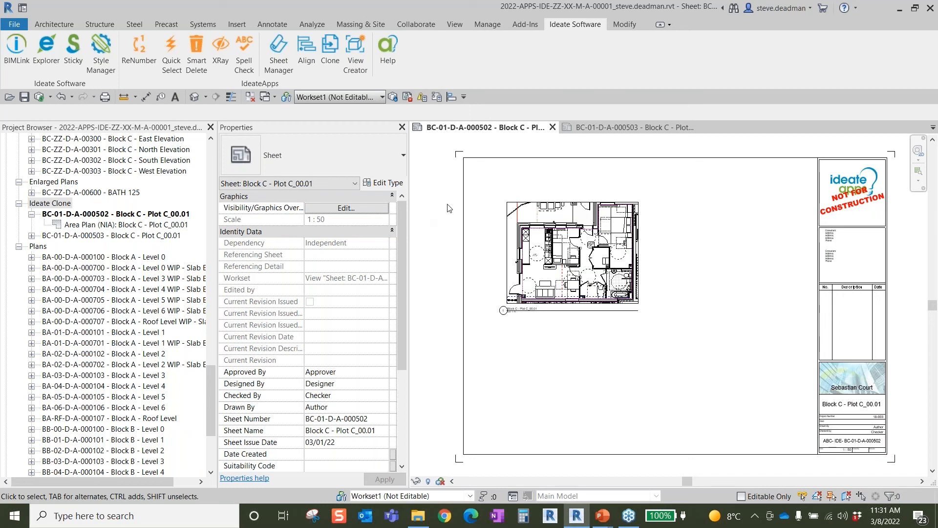
Switch to the PowerPoint slide show at the Demonstrations slide
key(alt+Tab)
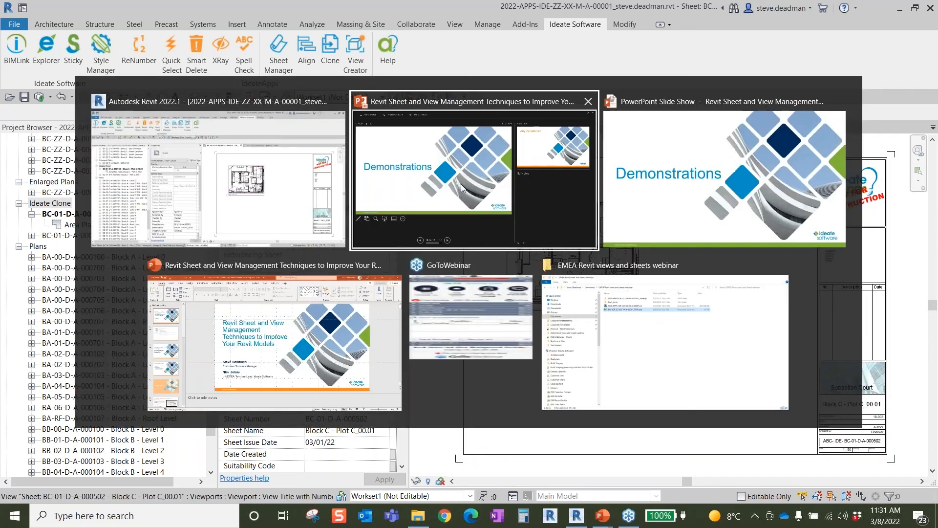
click(691, 177)
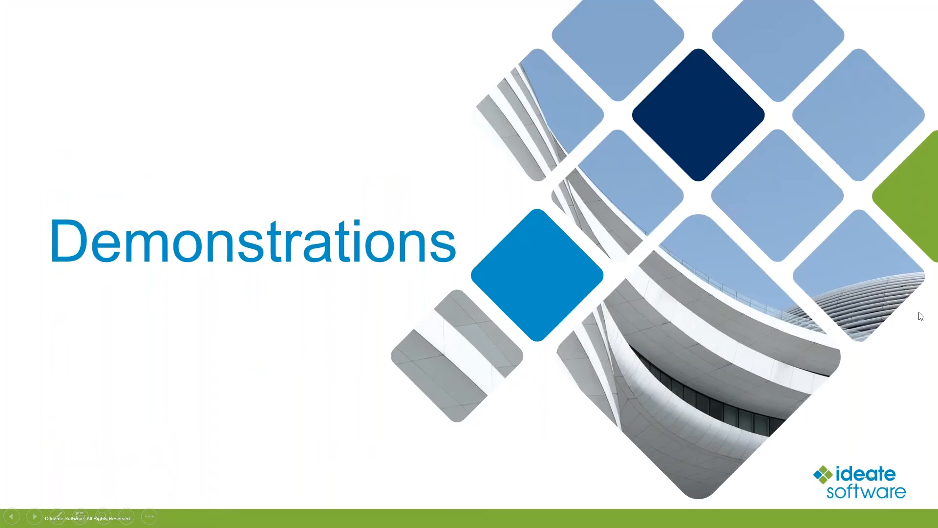